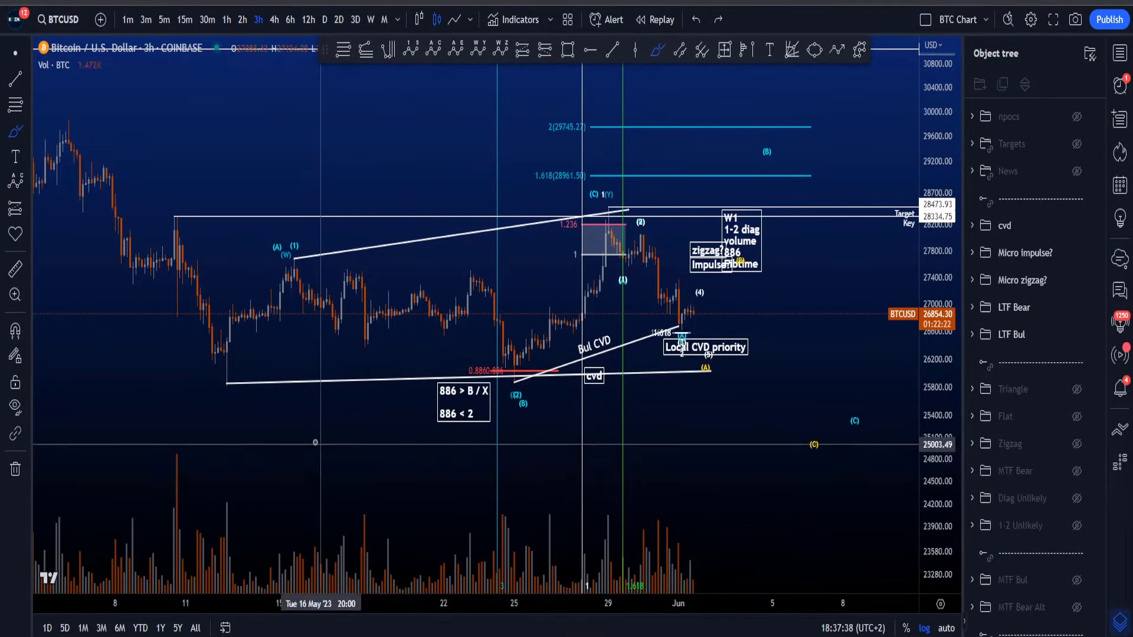
# - Brush a large loop around the whole wave count, undo it, and leave only the LTF Bul drawing group visible
pyautogui.moveTo(337, 450)
pyautogui.mouseDown()
pyautogui.moveTo(773, 260)
pyautogui.moveTo(354, 377)
pyautogui.moveTo(754, 402)
pyautogui.mouseUp()
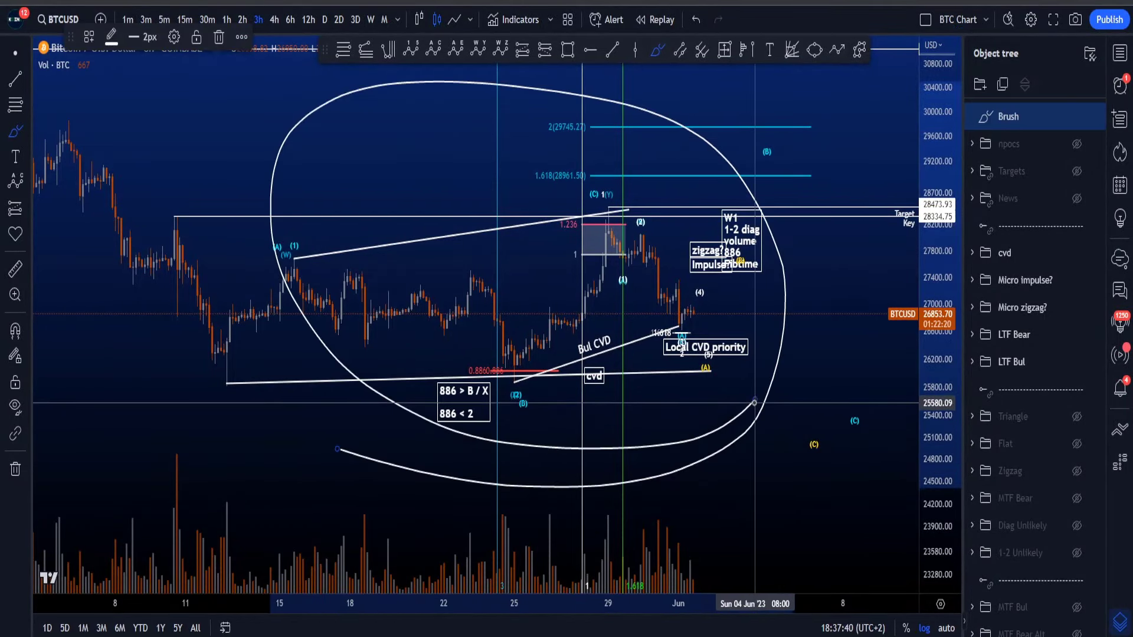
pyautogui.hotkey('ctrl', 'z')
pyautogui.hotkey('ctrl', 'z')
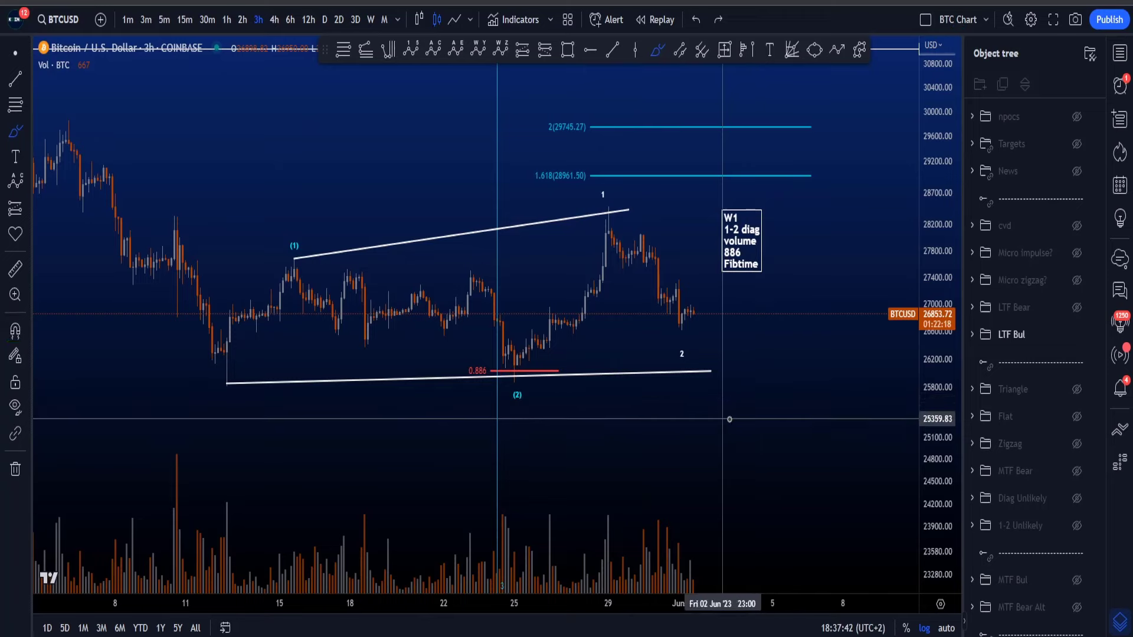
# - Sketch brush paths of a bullish rise from the wave 2 area toward the upper Fibonacci targets, undoing each stroke
pyautogui.moveTo(208, 404)
pyautogui.mouseDown()
pyautogui.moveTo(417, 303)
pyautogui.moveTo(583, 291)
pyautogui.moveTo(647, 254)
pyautogui.mouseUp()
pyautogui.moveTo(720, 269); pyautogui.dragTo(760, 89)
pyautogui.hotkey('ctrl', 'z')
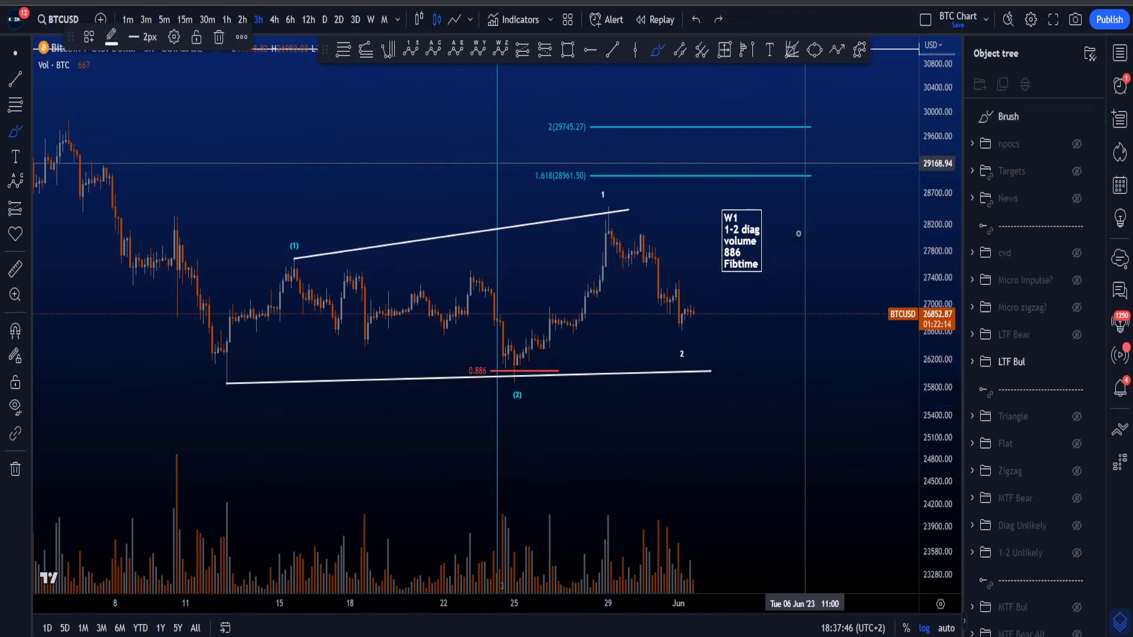
pyautogui.moveTo(757, 299); pyautogui.dragTo(817, 76)
pyautogui.hotkey('ctrl', 'z')
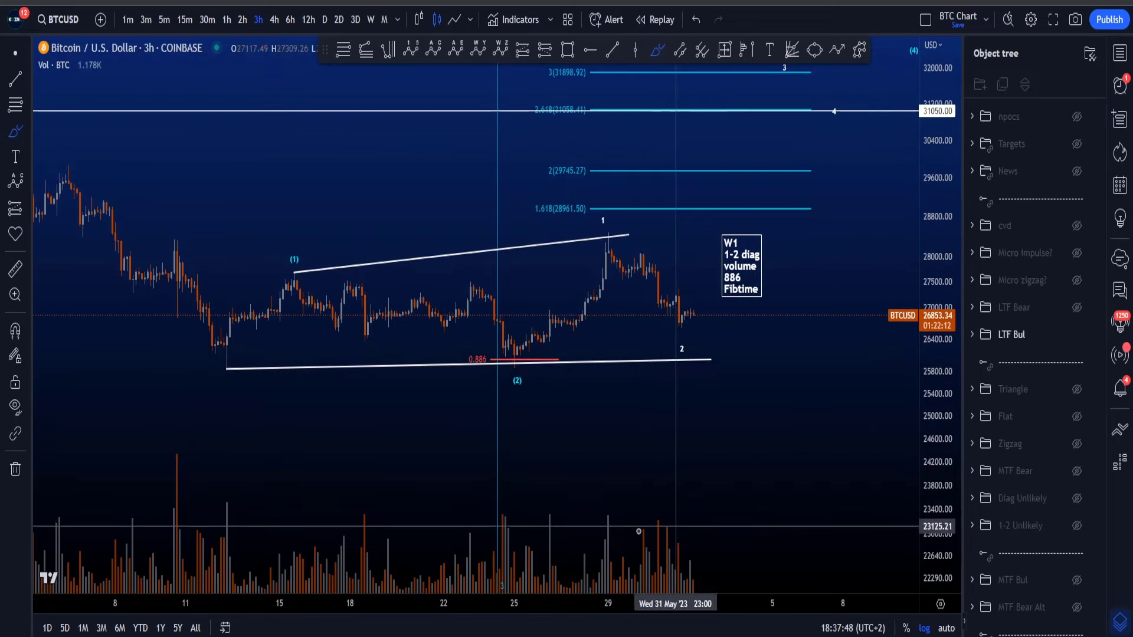
pyautogui.moveTo(616, 540)
pyautogui.mouseDown()
pyautogui.moveTo(700, 463)
pyautogui.moveTo(819, 135)
pyautogui.mouseUp()
pyautogui.hotkey('ctrl', 'z')
pyautogui.moveTo(686, 301); pyautogui.dragTo(765, 124)
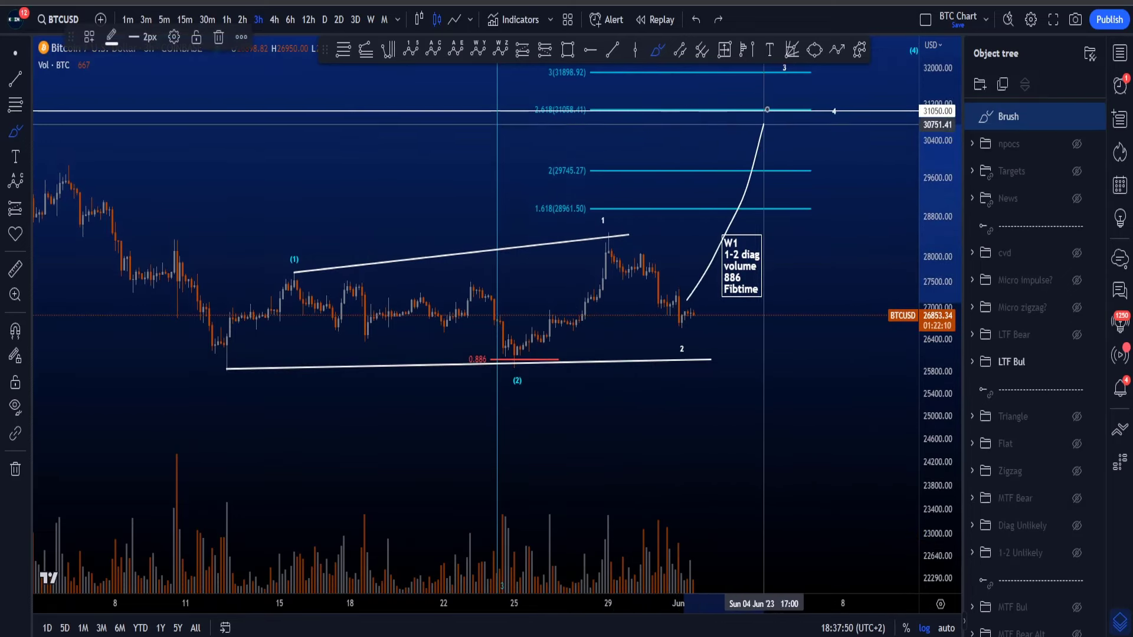
pyautogui.hotkey('ctrl', 'z')
# - Circle the text note listing W1, 1-2 diag, volume, 886 and Fibtime with the brush, and undo the circle
pyautogui.moveTo(948, 313); pyautogui.dragTo(943, 197)
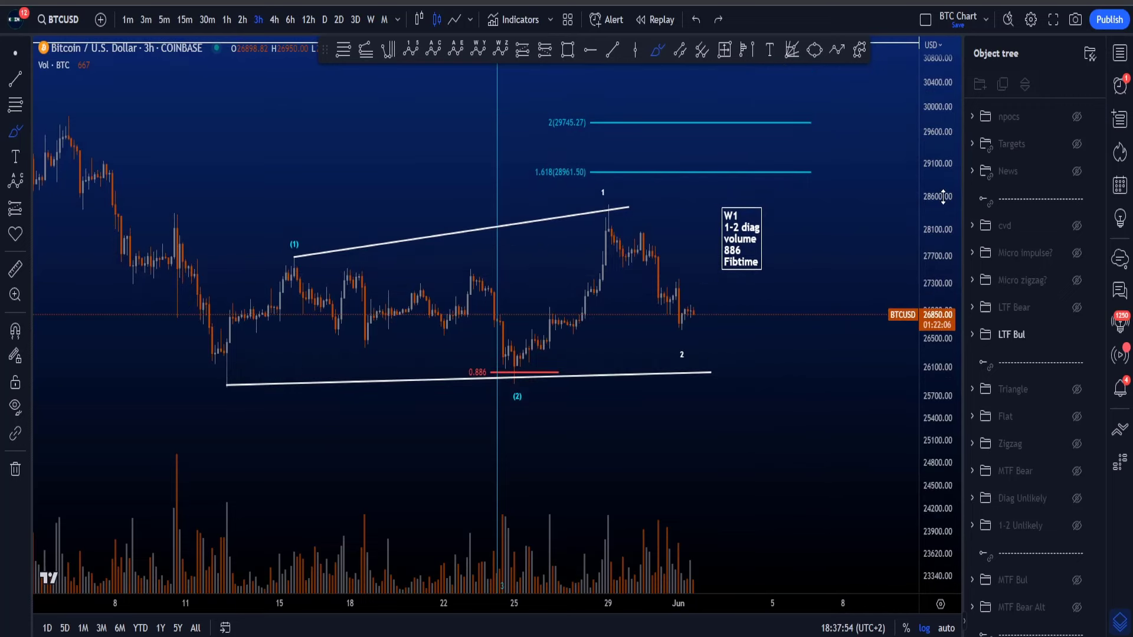
pyautogui.moveTo(776, 208)
pyautogui.mouseDown()
pyautogui.moveTo(766, 201)
pyautogui.moveTo(793, 266)
pyautogui.mouseUp()
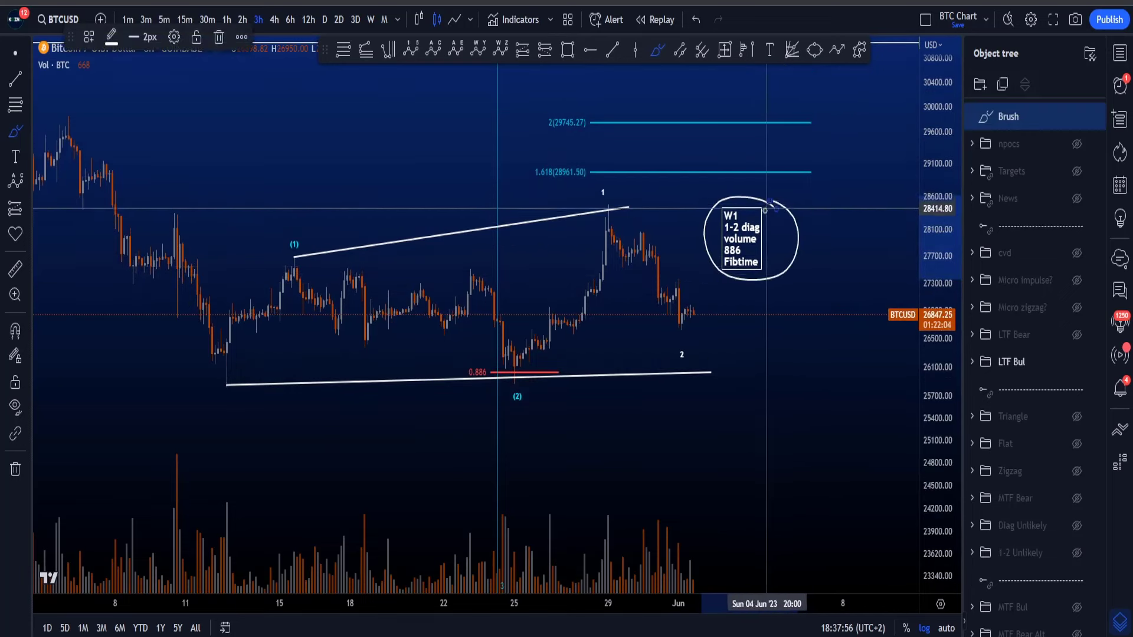
pyautogui.hotkey('ctrl', 'z')
# - Trace the first advance from the 12 May low up to wave (1) with the brush, and undo the strokes
pyautogui.moveTo(220, 374)
pyautogui.mouseDown()
pyautogui.moveTo(319, 233)
pyautogui.moveTo(324, 283)
pyautogui.moveTo(233, 361)
pyautogui.moveTo(295, 253)
pyautogui.mouseUp()
pyautogui.hotkey('ctrl', 'z')
pyautogui.hotkey('ctrl', 'z')
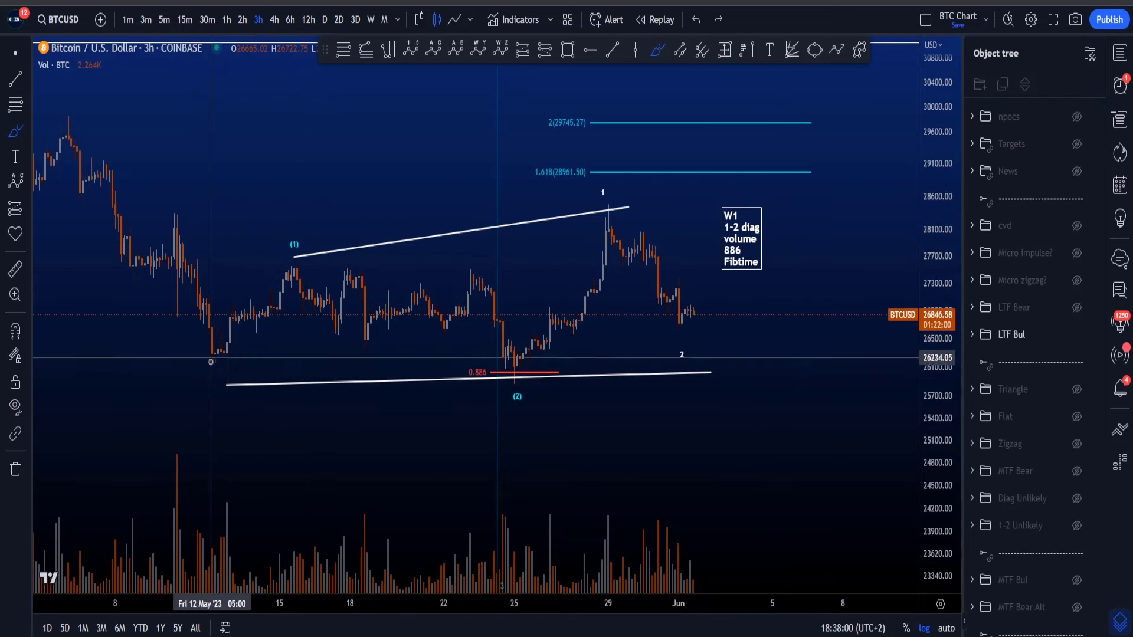
pyautogui.moveTo(210, 361); pyautogui.dragTo(299, 254)
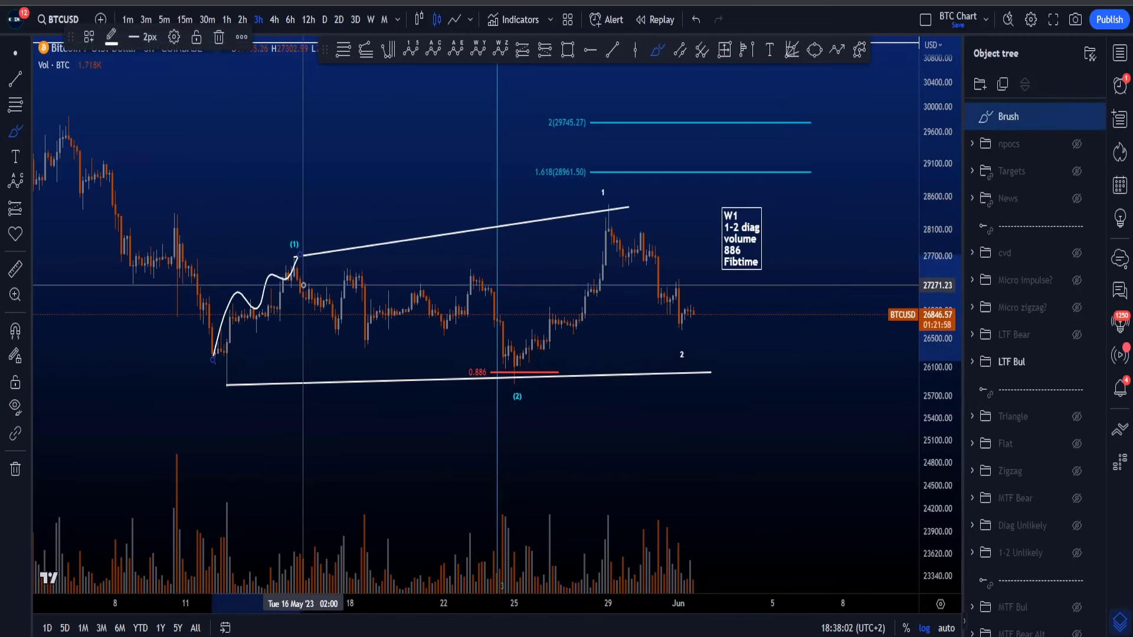
pyautogui.hotkey('ctrl', 'z')
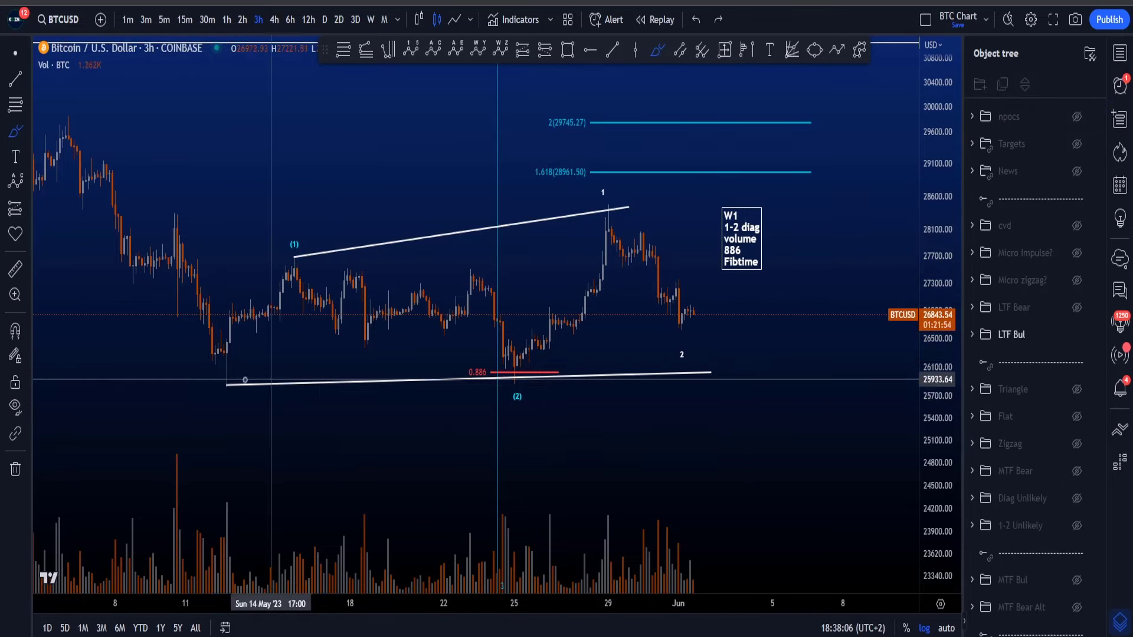
# - Sketch an up-down-up wave path from the 12 May low with rising boundary curves around it, and undo all three strokes
pyautogui.moveTo(214, 382)
pyautogui.mouseDown()
pyautogui.moveTo(374, 296)
pyautogui.moveTo(504, 262)
pyautogui.mouseUp()
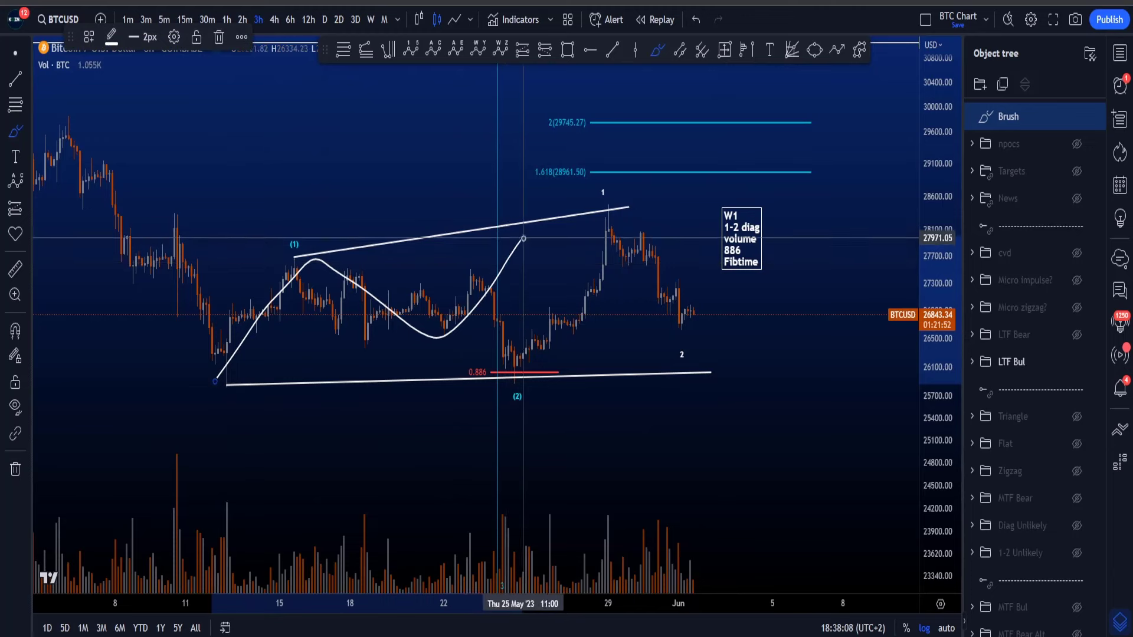
pyautogui.moveTo(275, 267); pyautogui.dragTo(553, 213)
pyautogui.moveTo(216, 403); pyautogui.dragTo(600, 243)
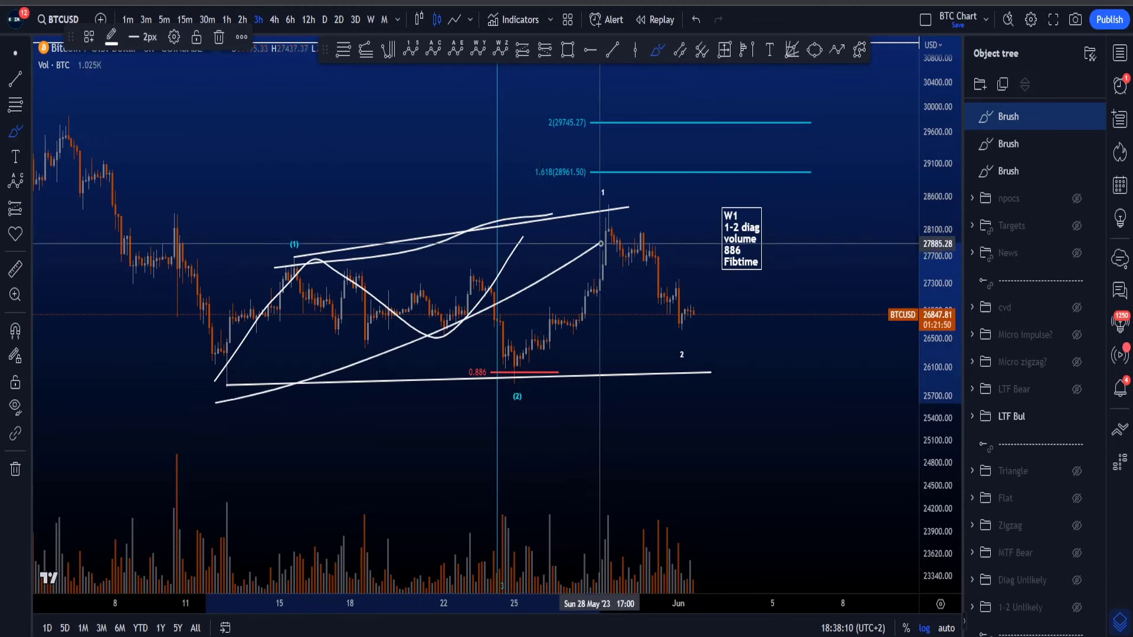
pyautogui.hotkey('ctrl', 'z')
pyautogui.hotkey('ctrl', 'z')
pyautogui.hotkey('ctrl', 'z')
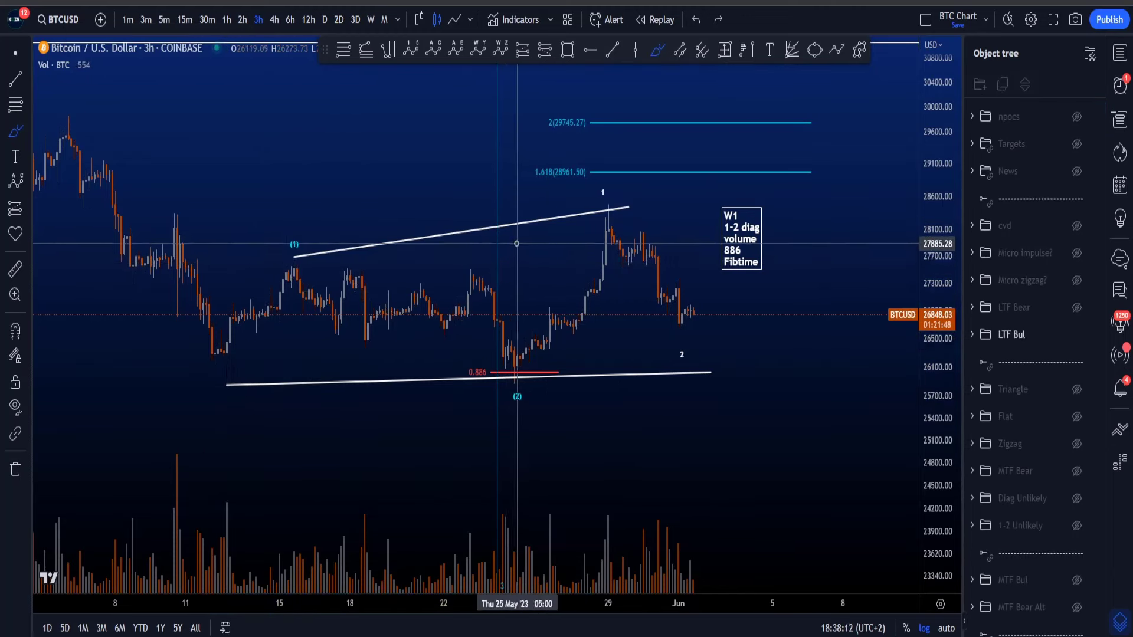
# - Trace the two white trendlines with the brush, sketch a steeper rising lower curve for comparison, and undo the strokes
pyautogui.moveTo(292, 260); pyautogui.dragTo(640, 196)
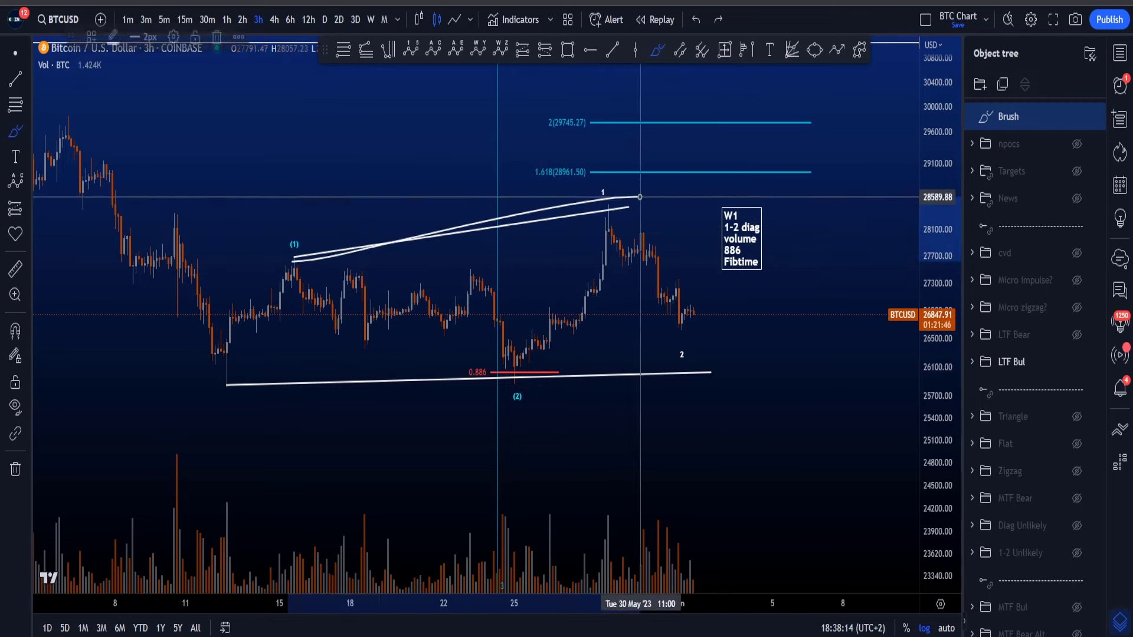
pyautogui.moveTo(211, 389); pyautogui.dragTo(737, 378)
pyautogui.hotkey('ctrl', 'z')
pyautogui.hotkey('ctrl', 'z')
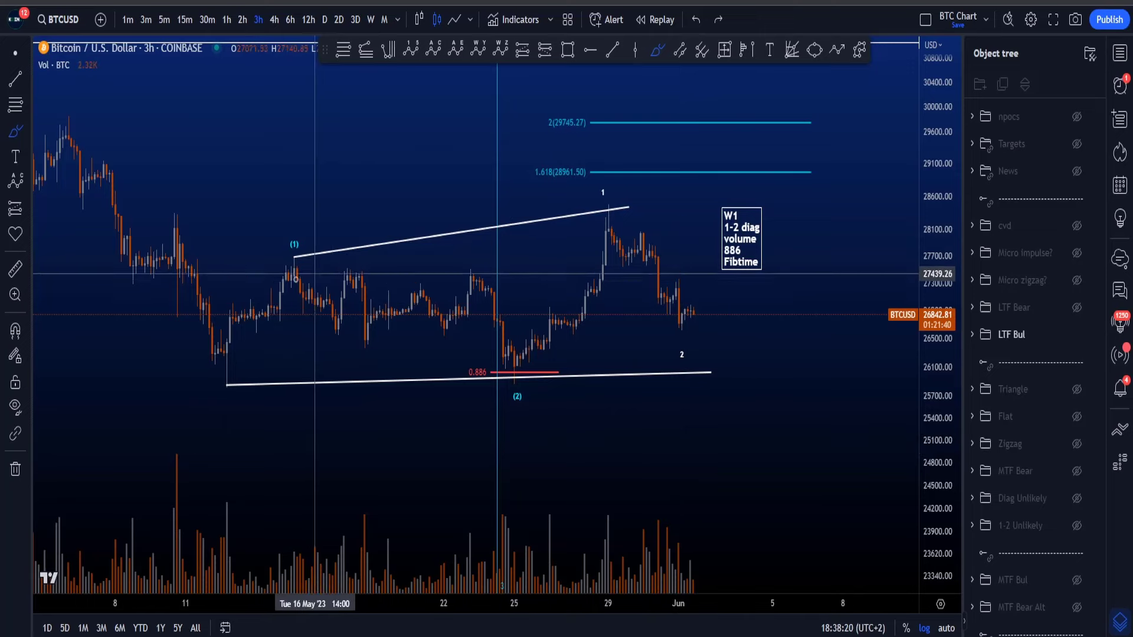
pyautogui.moveTo(240, 379)
pyautogui.mouseDown()
pyautogui.moveTo(404, 349)
pyautogui.moveTo(635, 252)
pyautogui.mouseUp()
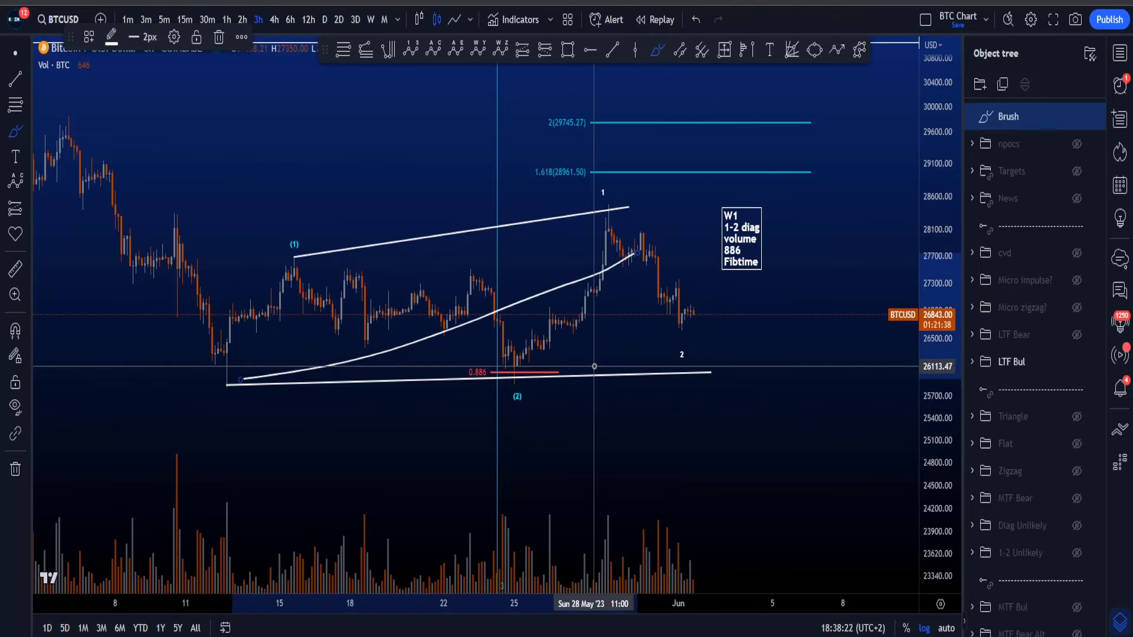
pyautogui.hotkey('ctrl', 'z')
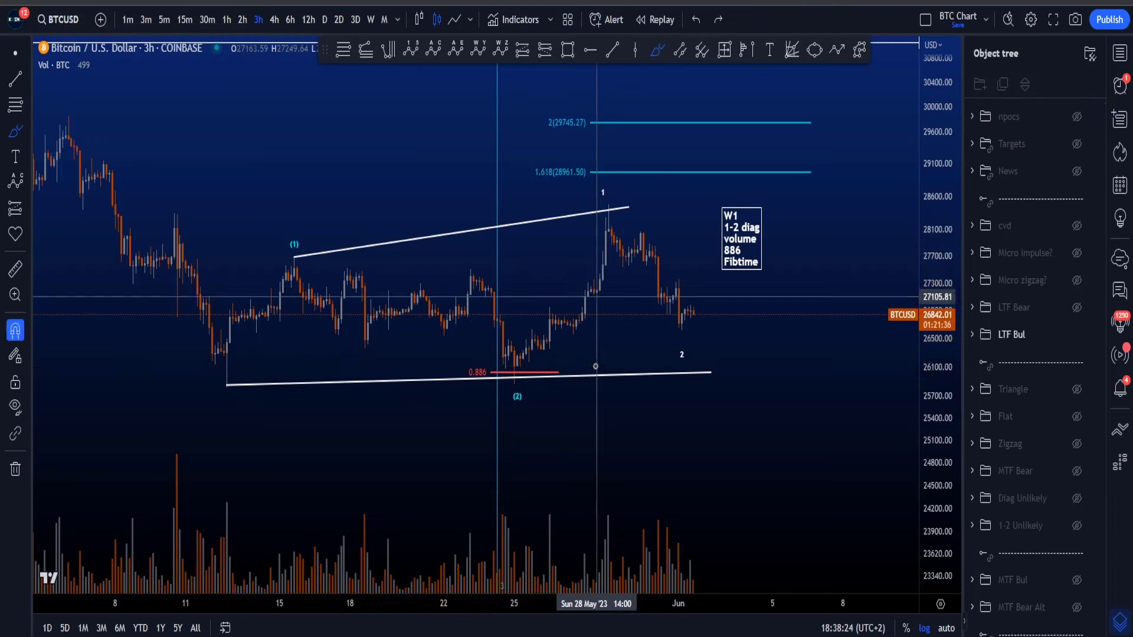
# - Draw a brush loop around the rally from wave (2) to wave 1, and undo it
pyautogui.scroll(1, 598, 364)
pyautogui.moveTo(504, 371)
pyautogui.mouseDown()
pyautogui.moveTo(590, 301)
pyautogui.moveTo(541, 276)
pyautogui.mouseUp()
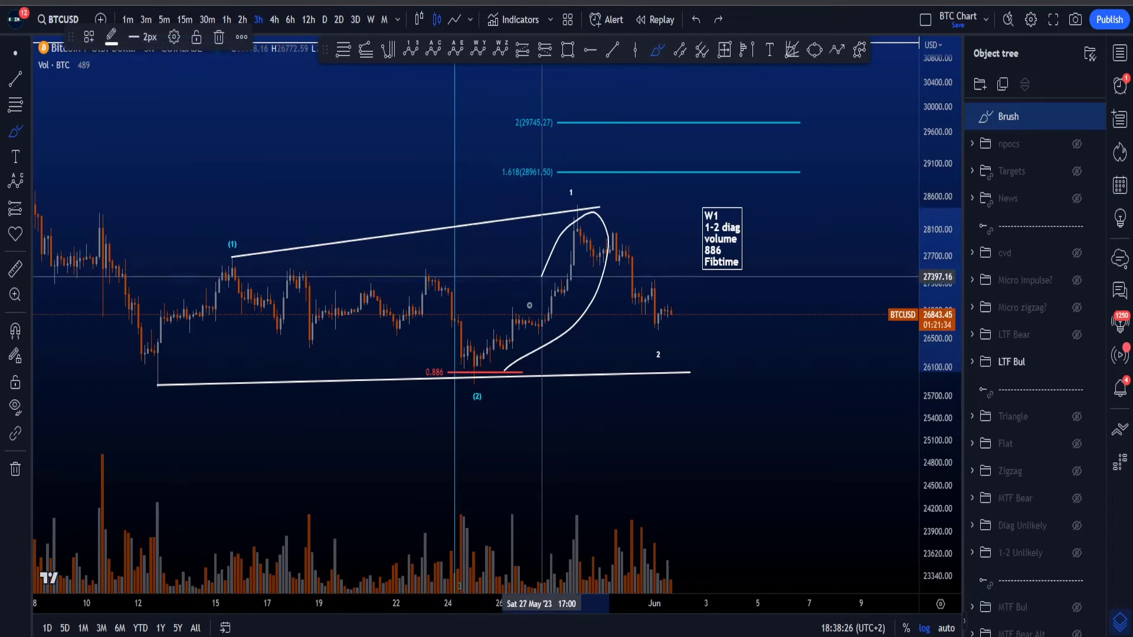
pyautogui.hotkey('ctrl', 'z')
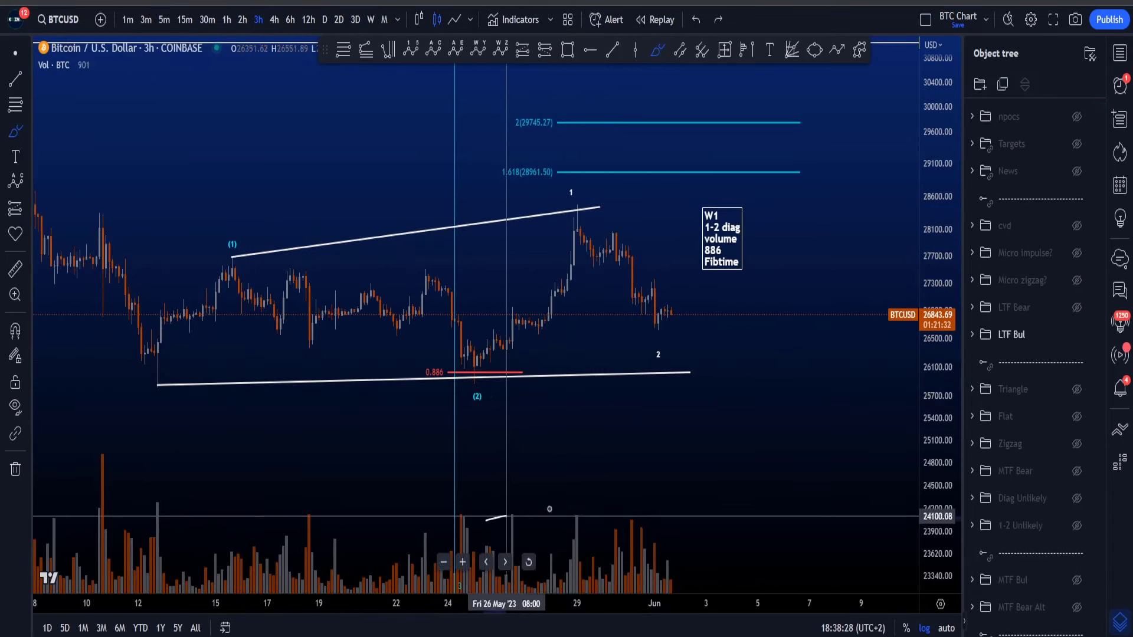
# - Circle the volume bars from 24 May to 1 June with the brush, and undo the marking
pyautogui.moveTo(506, 516); pyautogui.dragTo(645, 559)
pyautogui.moveTo(453, 568); pyautogui.dragTo(516, 508)
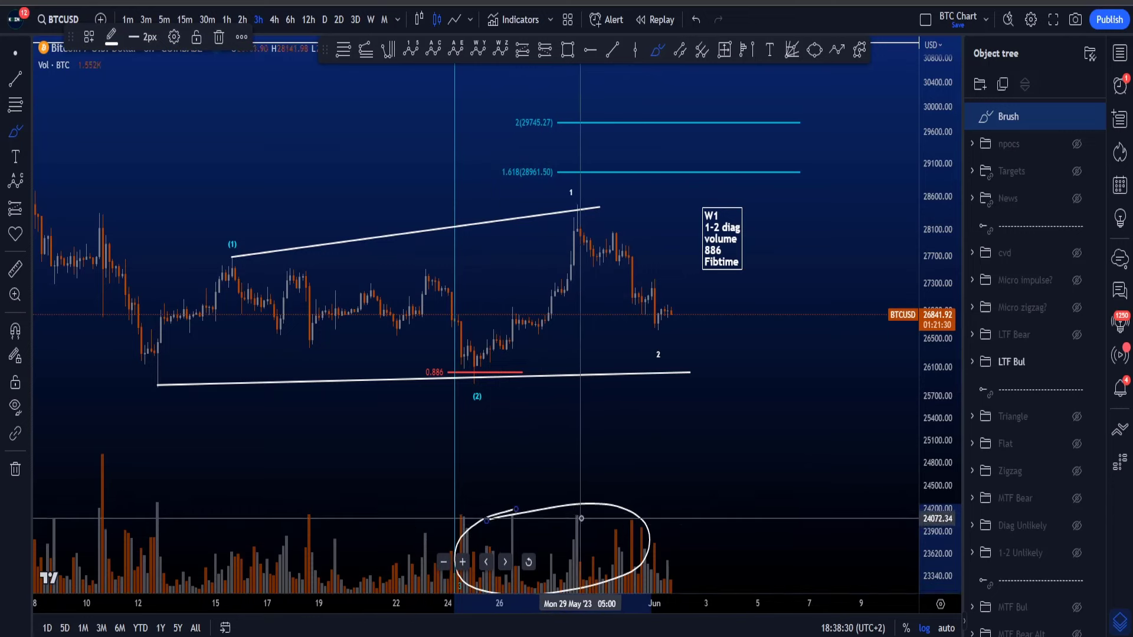
pyautogui.hotkey('ctrl', 'z')
# - Sketch steep brush curves from the wave (2) low up through the 1.618 and 2 Fibonacci extensions, and undo them
pyautogui.moveTo(462, 374); pyautogui.dragTo(597, 122)
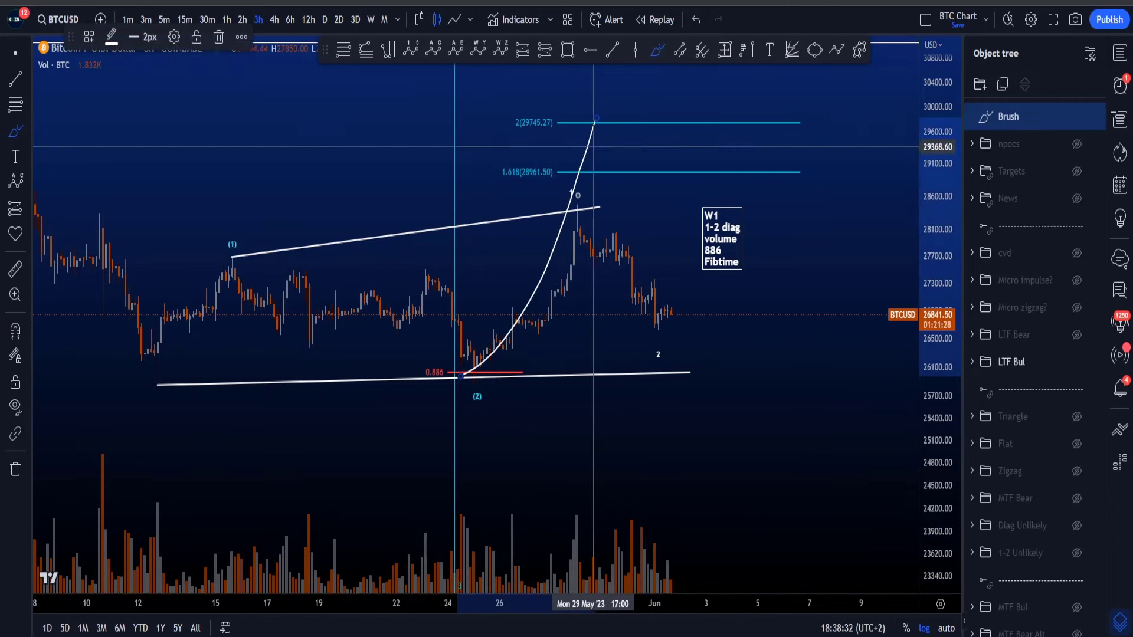
pyautogui.hotkey('ctrl', 'z')
pyautogui.moveTo(457, 379)
pyautogui.mouseDown()
pyautogui.moveTo(633, 155)
pyautogui.moveTo(662, 14)
pyautogui.mouseUp()
pyautogui.hotkey('ctrl', 'z')
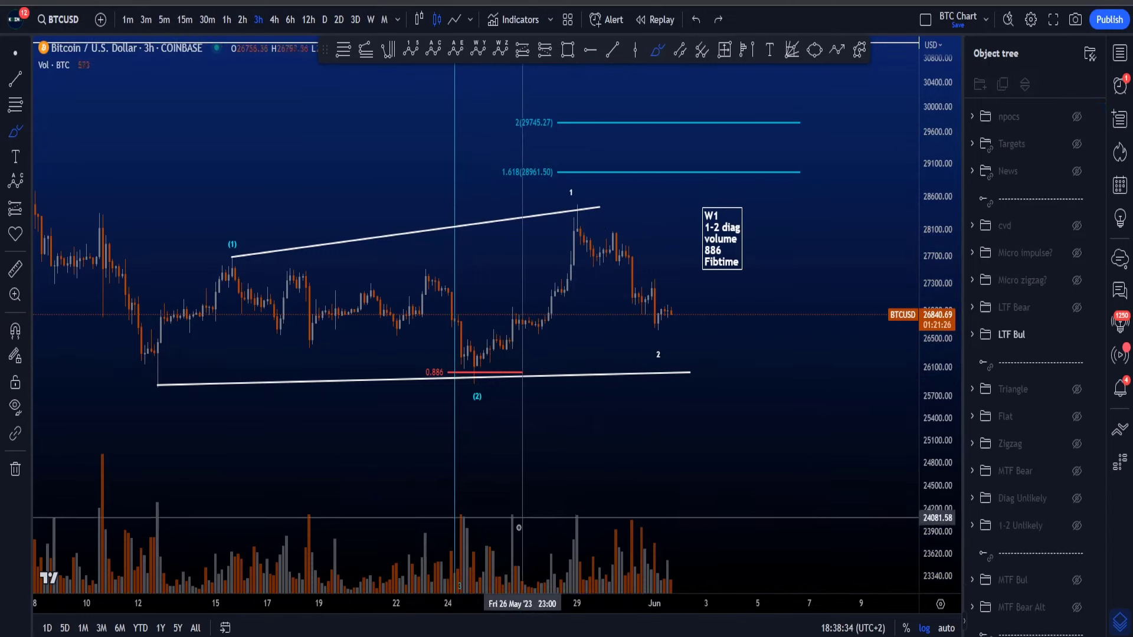
# - Mark the volume bars beneath the rally from wave (2) to wave 1 with brush strokes, undoing each mark
pyautogui.moveTo(601, 513); pyautogui.dragTo(552, 581)
pyautogui.hotkey('ctrl', 'z')
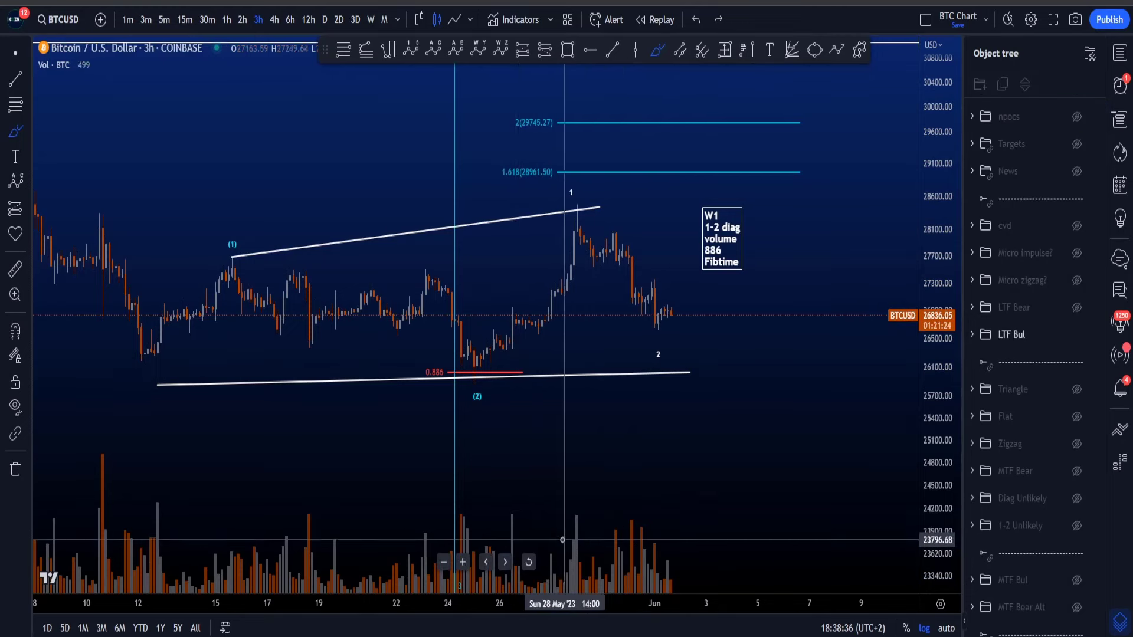
pyautogui.moveTo(492, 537)
pyautogui.mouseDown()
pyautogui.moveTo(508, 532)
pyautogui.moveTo(597, 589)
pyautogui.mouseUp()
pyautogui.hotkey('ctrl', 'z')
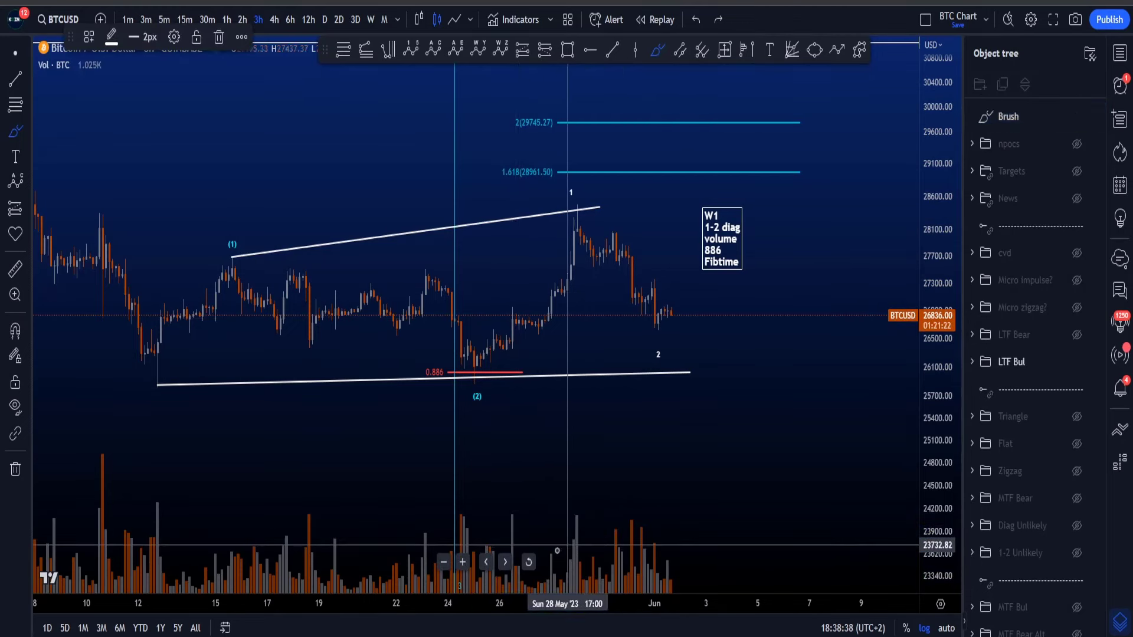
pyautogui.moveTo(534, 543); pyautogui.dragTo(612, 493)
pyautogui.hotkey('ctrl', 'z')
pyautogui.moveTo(454, 543)
pyautogui.mouseDown()
pyautogui.moveTo(607, 516)
pyautogui.moveTo(549, 608)
pyautogui.moveTo(466, 566)
pyautogui.mouseUp()
pyautogui.hotkey('ctrl', 'z')
# - Mark the volume bars and price action between waves (1) and (2) with the brush, and undo the marks
pyautogui.moveTo(195, 529)
pyautogui.mouseDown()
pyautogui.moveTo(253, 519)
pyautogui.moveTo(425, 589)
pyautogui.mouseUp()
pyautogui.moveTo(219, 571); pyautogui.dragTo(264, 534)
pyautogui.moveTo(257, 246)
pyautogui.mouseDown()
pyautogui.moveTo(495, 384)
pyautogui.moveTo(371, 267)
pyautogui.mouseUp()
pyautogui.hotkey('ctrl', 'z')
pyautogui.hotkey('ctrl', 'z')
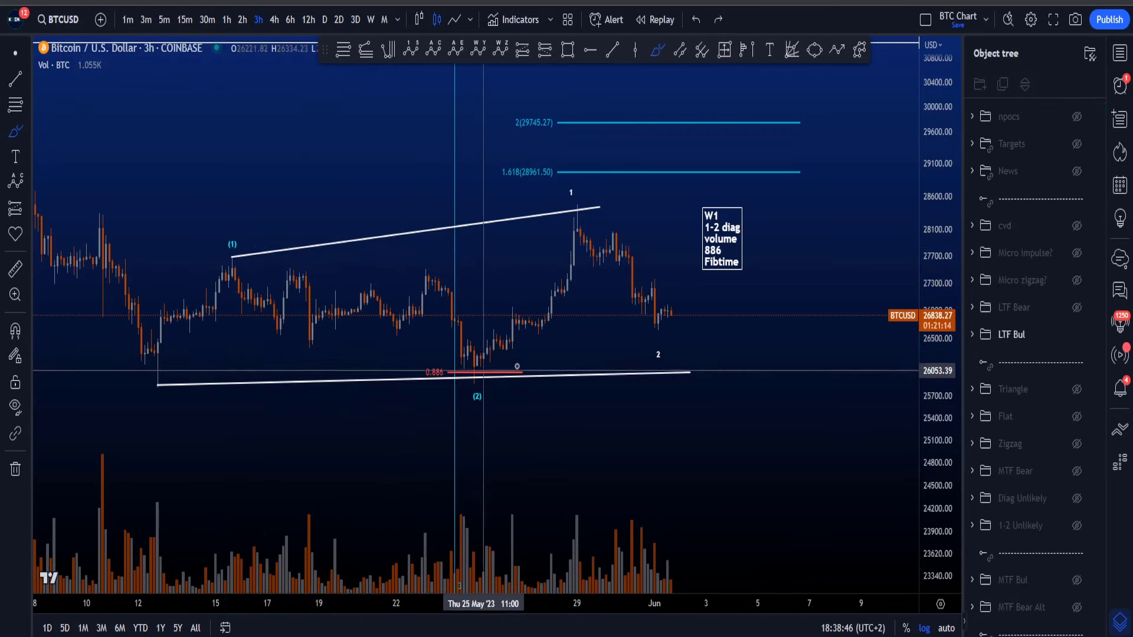
# - Circle the 0.886 retracement level and the wave (2) label with the brush, undoing each circle
pyautogui.moveTo(520, 366)
pyautogui.mouseDown()
pyautogui.moveTo(490, 358)
pyautogui.moveTo(413, 404)
pyautogui.moveTo(507, 351)
pyautogui.mouseUp()
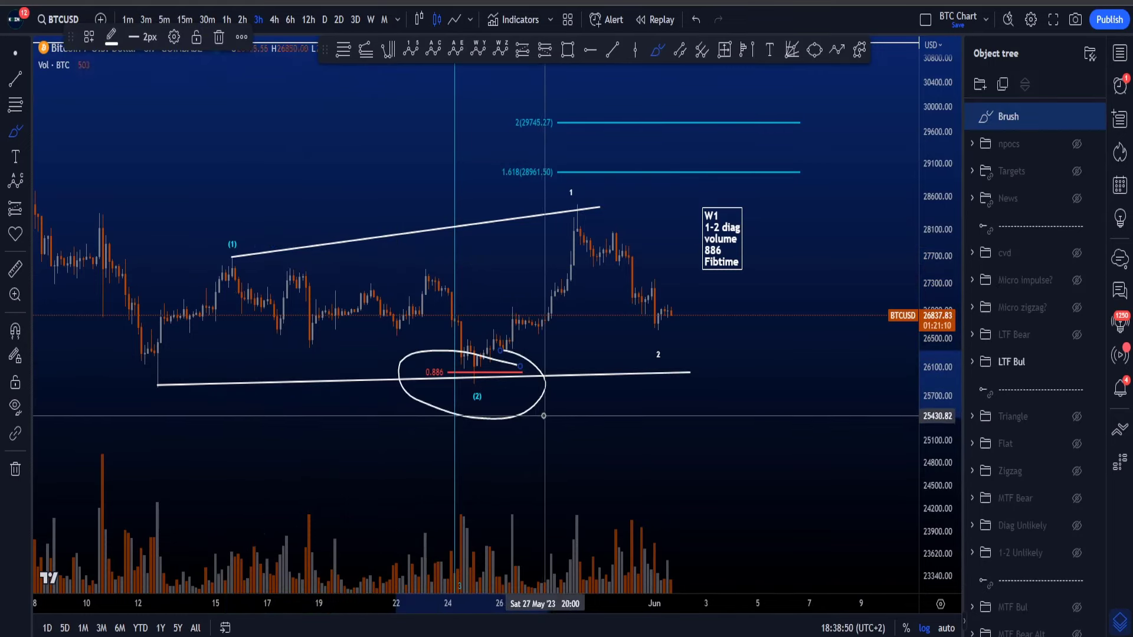
pyautogui.hotkey('ctrl', 'z')
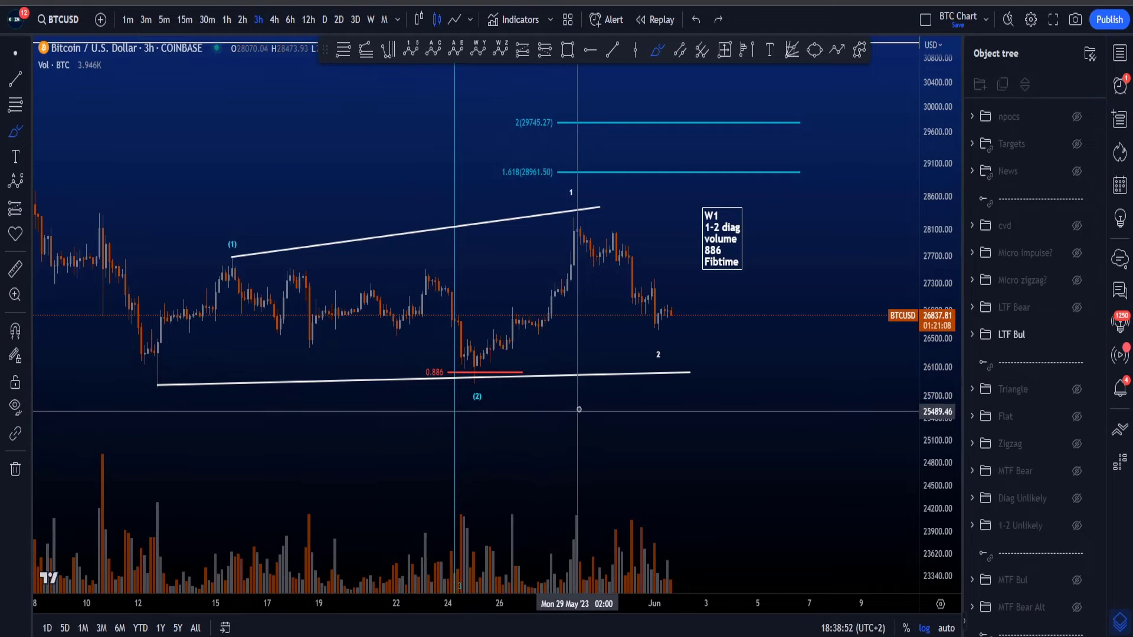
pyautogui.moveTo(495, 380); pyautogui.dragTo(489, 384)
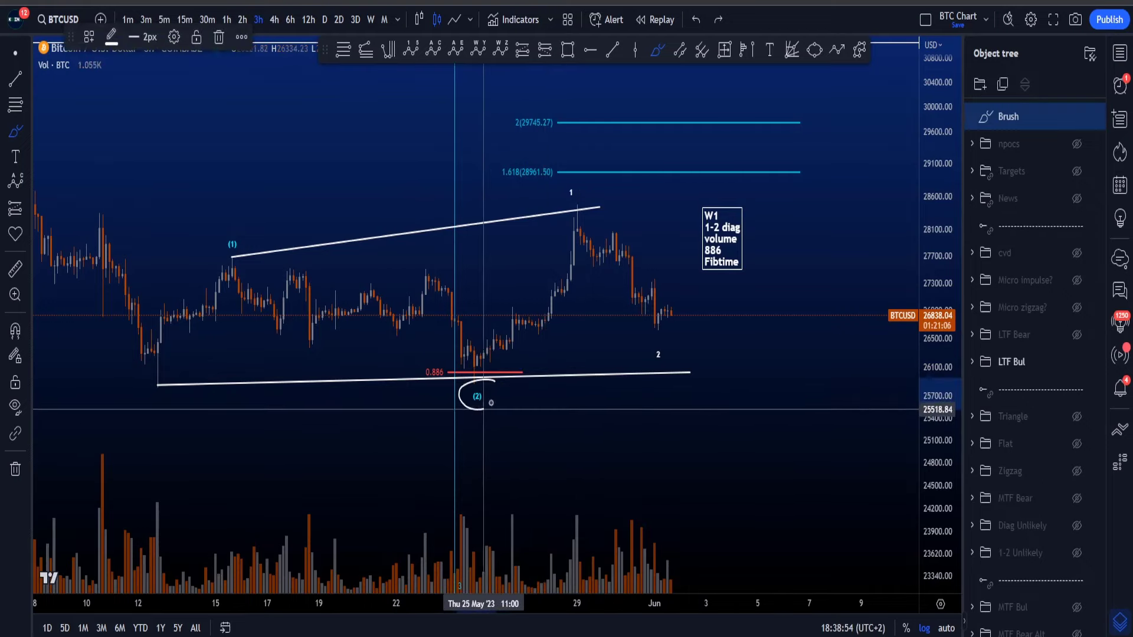
pyautogui.hotkey('ctrl', 'z')
# - Hide the volume indicator, circle the Fibonacci time line marked 3 with the brush, and undo the circle
pyautogui.click(80, 65)
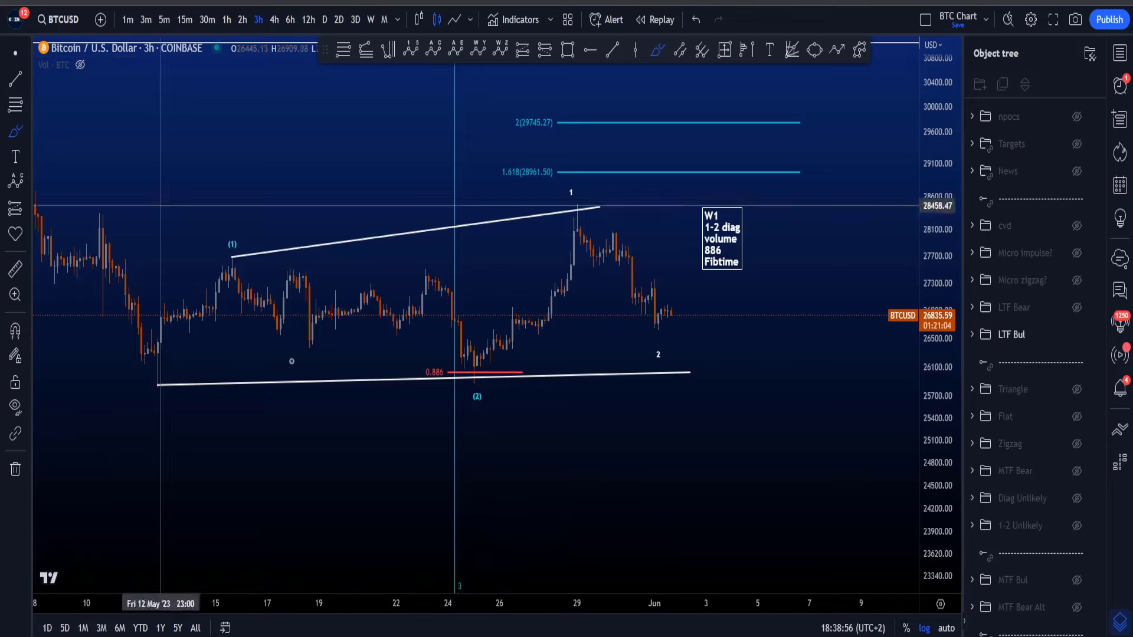
pyautogui.moveTo(458, 539); pyautogui.dragTo(456, 545)
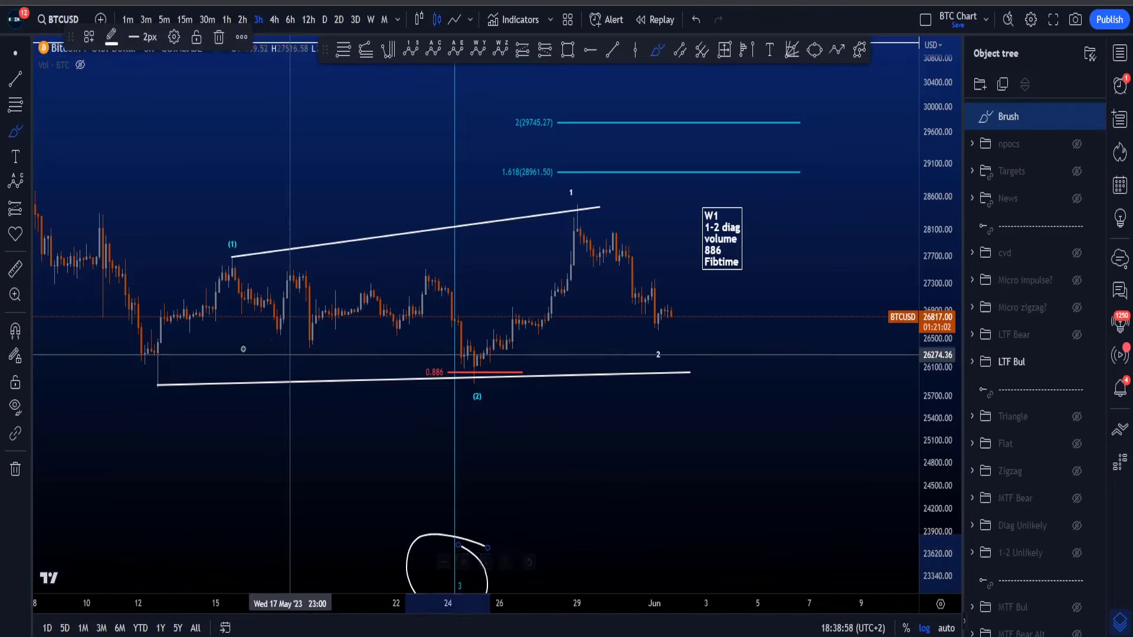
pyautogui.hotkey('ctrl', 'z')
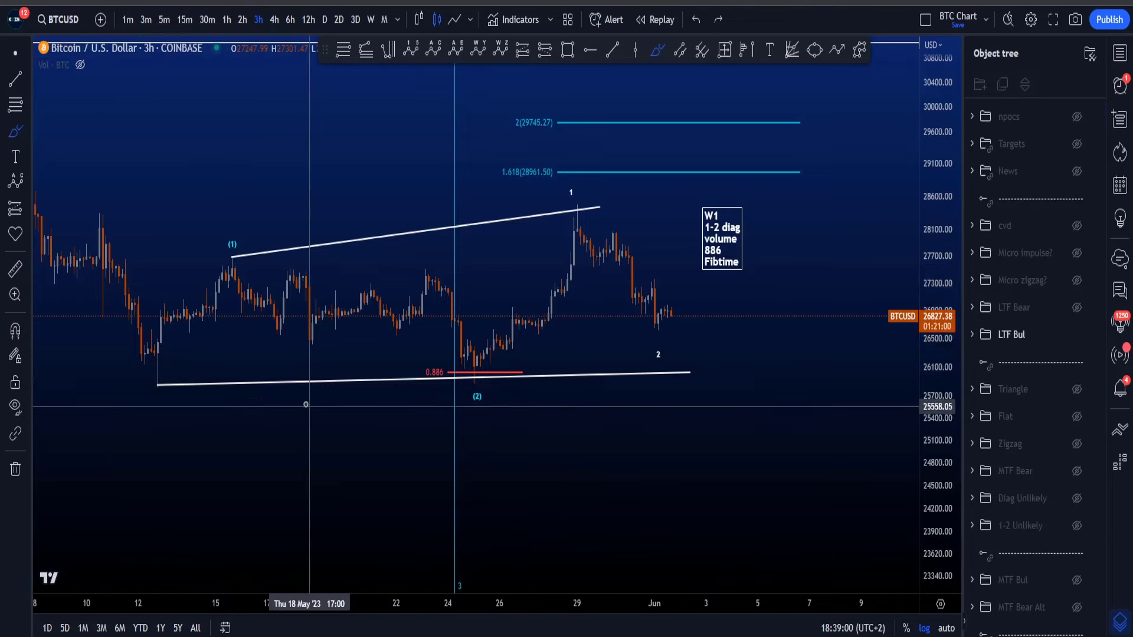
# - Leave the Brush tool, hide the LTF Bul drawing group and show the LTF Bear group instead
pyautogui.click(13, 57)
pyautogui.moveTo(517, 430); pyautogui.dragTo(481, 481)
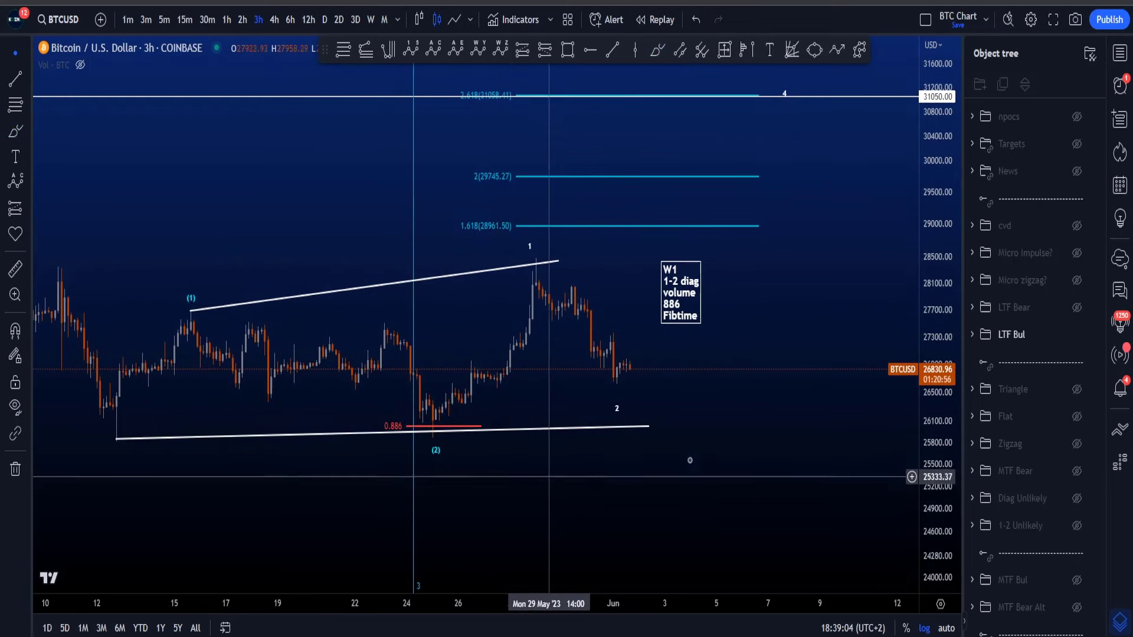
pyautogui.click(1077, 335)
pyautogui.click(1075, 308)
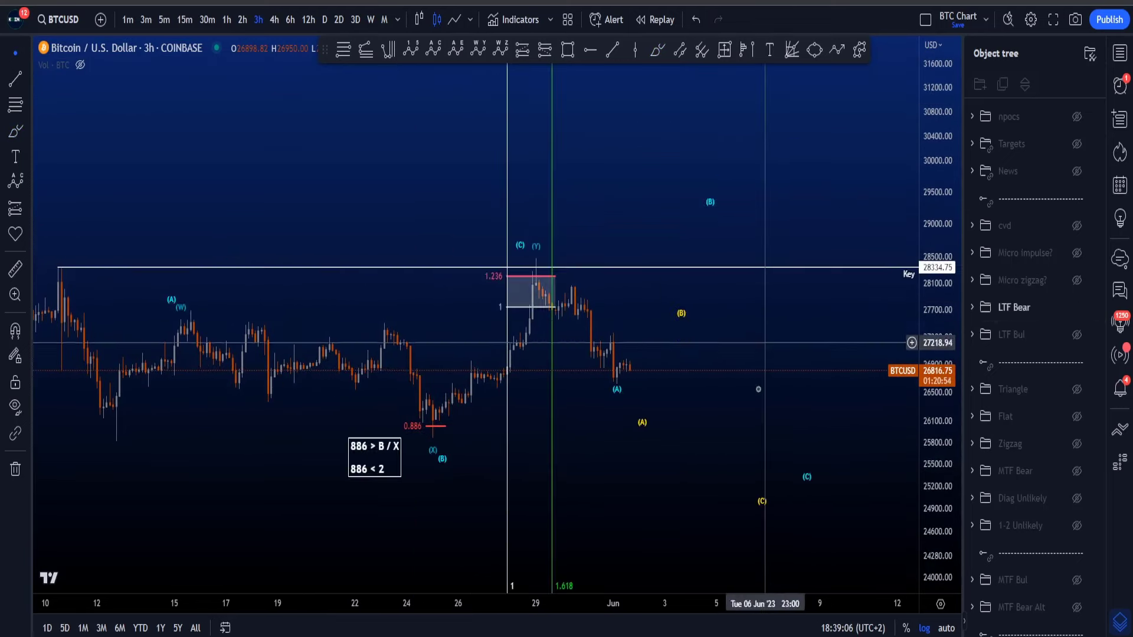
# - Trace the corrective path from the mid-May low through (W) and (X) up to (Y) at the Key level with the Brush
pyautogui.moveTo(870, 421); pyautogui.dragTo(853, 414)
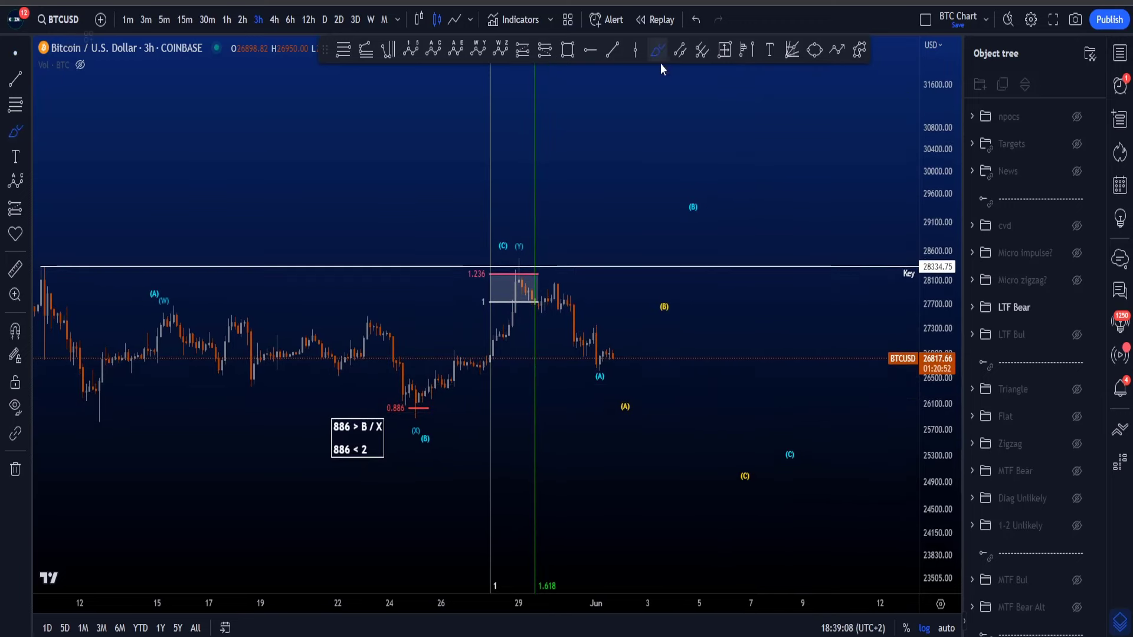
pyautogui.scroll(-2, 413, 295)
pyautogui.moveTo(207, 425)
pyautogui.mouseDown()
pyautogui.moveTo(253, 377)
pyautogui.moveTo(519, 384)
pyautogui.moveTo(601, 273)
pyautogui.mouseUp()
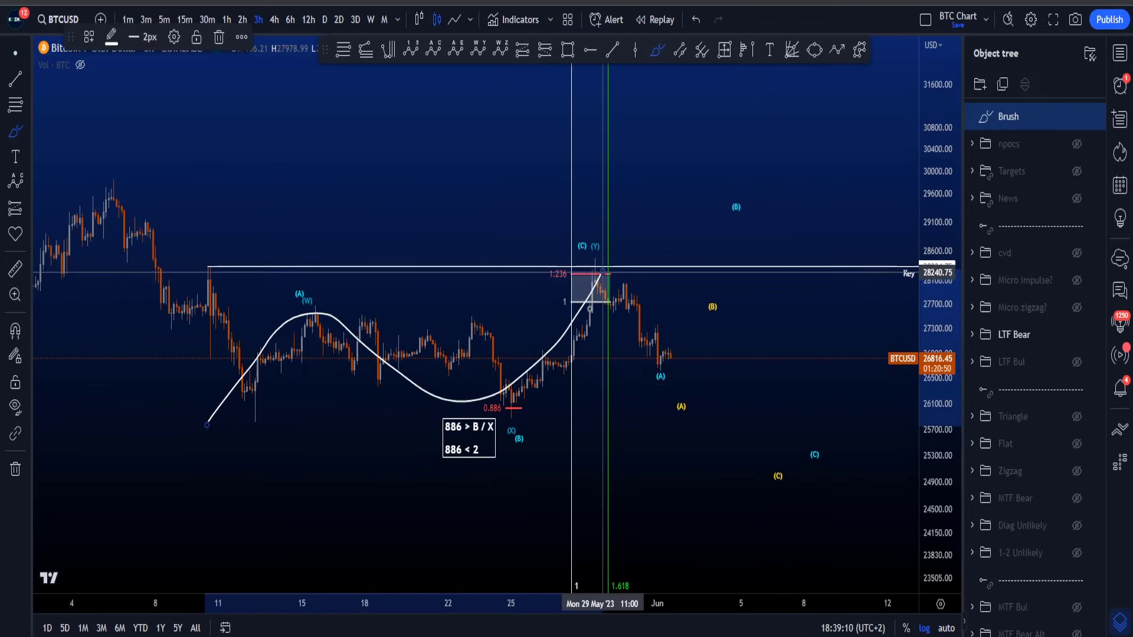
# - Undo the traced corrective path, and circle the target box between levels 1 and 1.236 twice with the Brush, undoing each circle
pyautogui.hotkey('ctrl', 'z')
pyautogui.scroll(1, 539, 374)
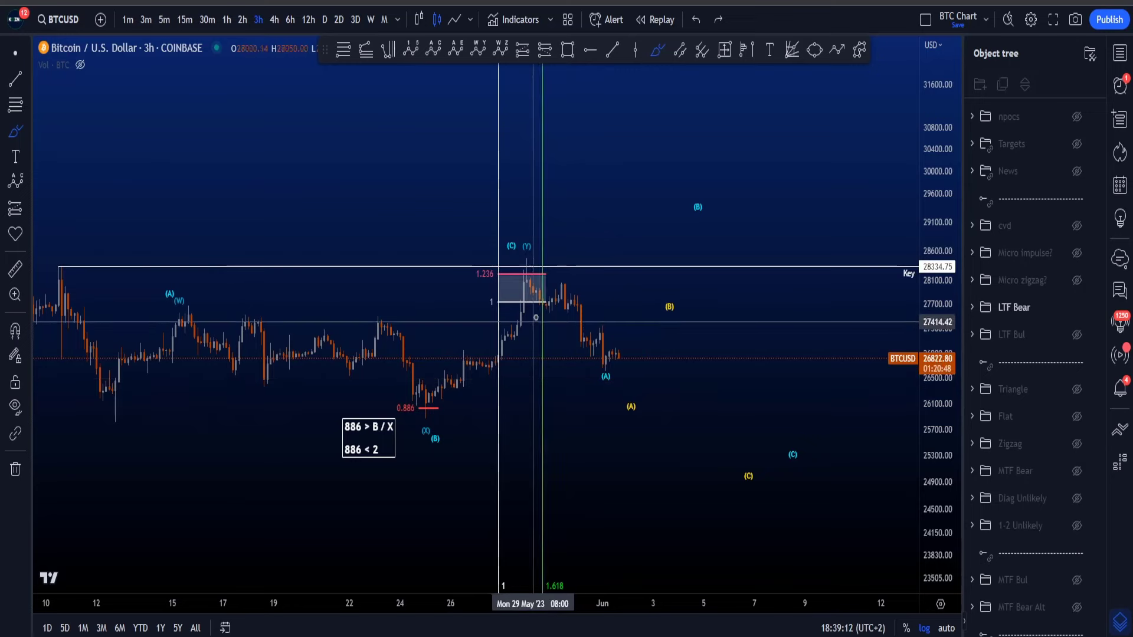
pyautogui.moveTo(538, 309); pyautogui.dragTo(492, 268)
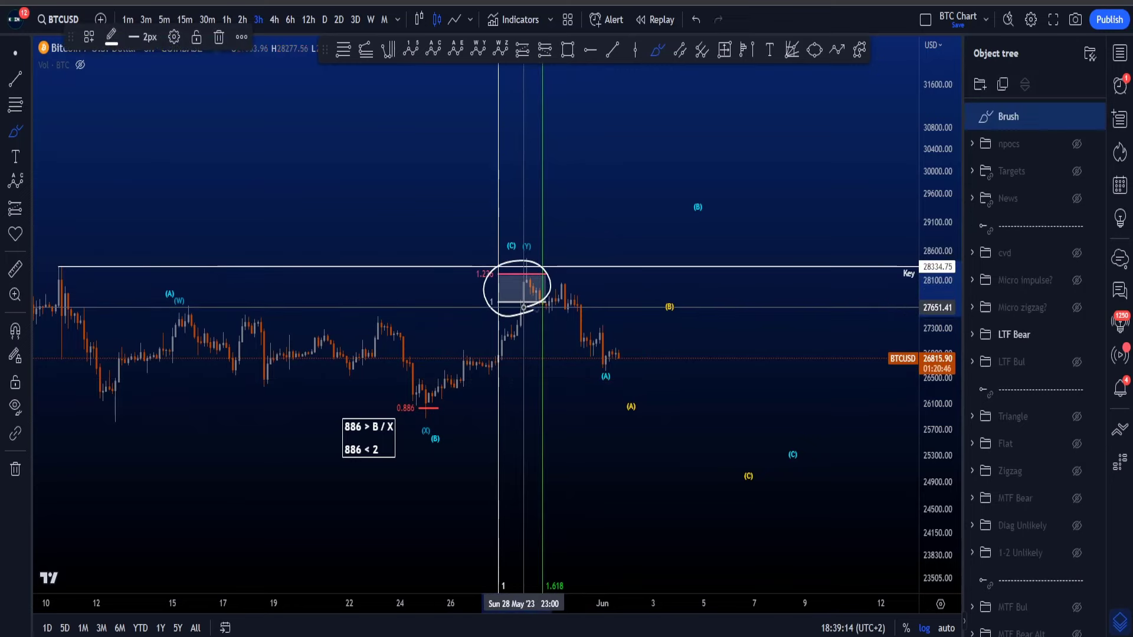
pyautogui.hotkey('ctrl', 'z')
pyautogui.scroll(-1, 523, 307)
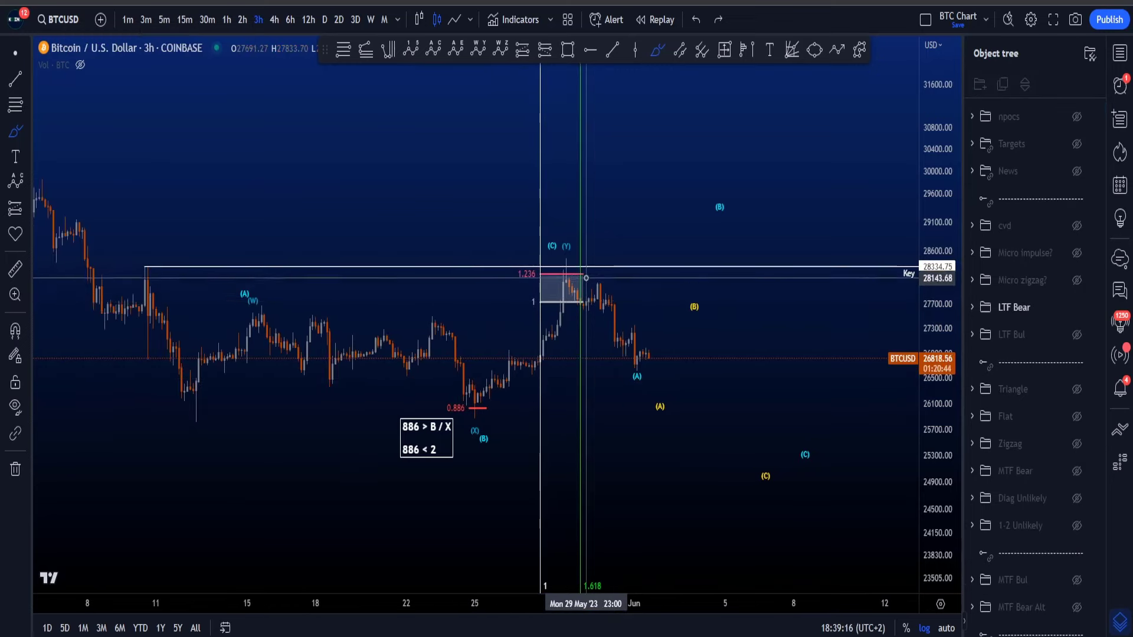
pyautogui.moveTo(540, 266); pyautogui.dragTo(587, 316)
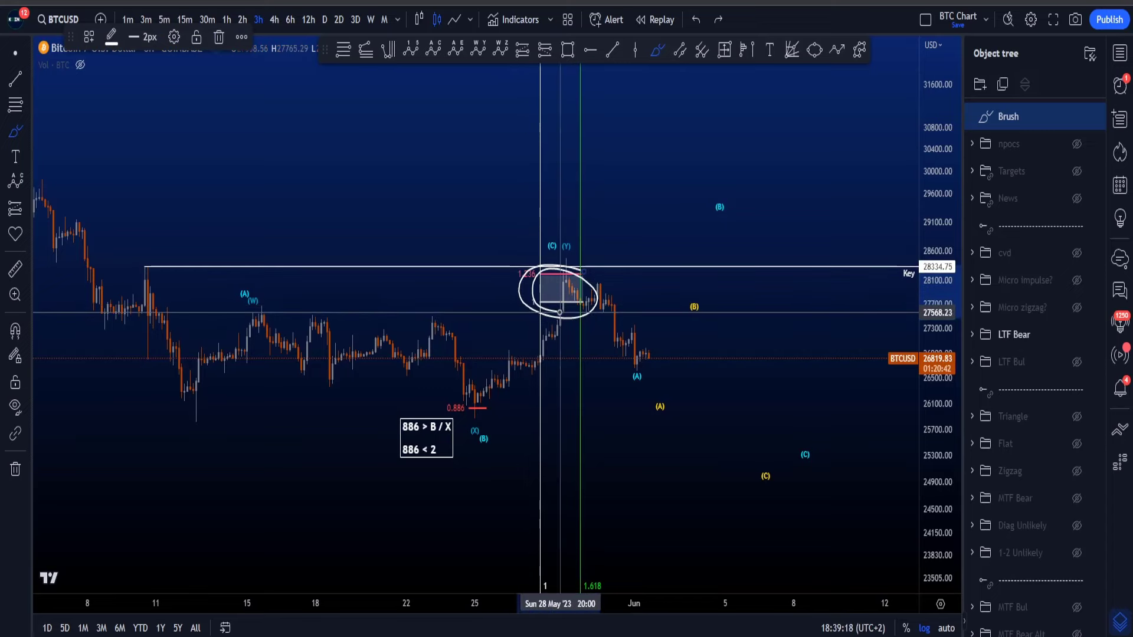
pyautogui.hotkey('ctrl', 'z')
# - Brush around the (Y) high and the earlier high starting the Key line, and trace the decline from (Y), undoing each stroke
pyautogui.moveTo(563, 255); pyautogui.dragTo(569, 259)
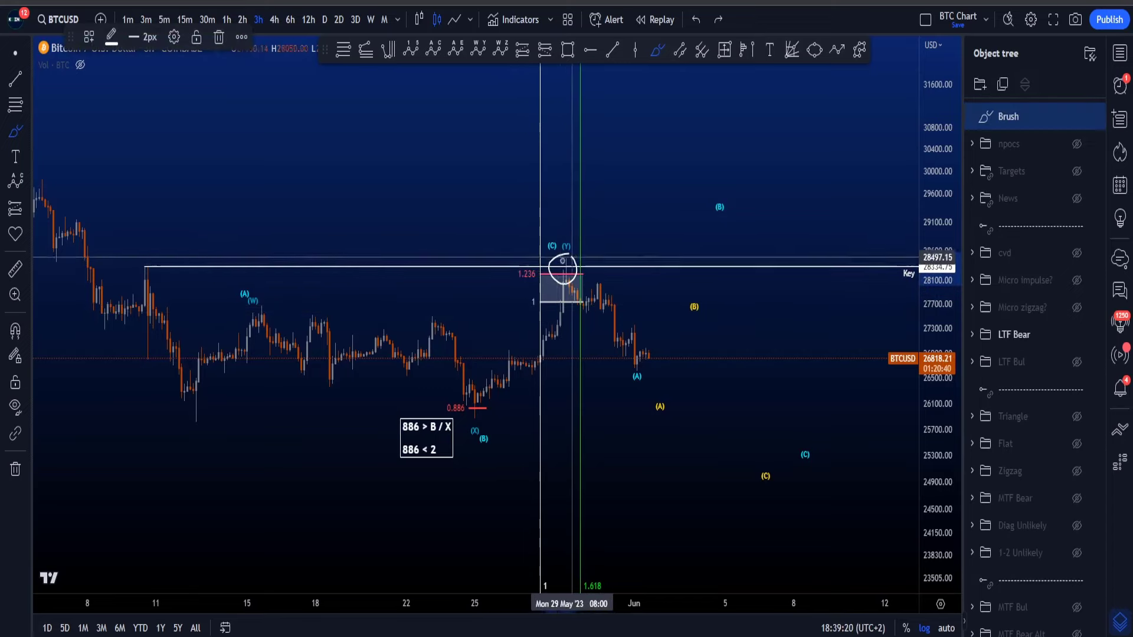
pyautogui.hotkey('ctrl', 'z')
pyautogui.moveTo(157, 253); pyautogui.dragTo(157, 265)
pyautogui.hotkey('ctrl', 'z')
pyautogui.moveTo(566, 263); pyautogui.dragTo(634, 346)
pyautogui.hotkey('ctrl', 'z')
# - Stretch the price scale and brush over the rally from the (X) low up to the target box, undoing the strokes
pyautogui.moveTo(943, 417); pyautogui.dragTo(930, 384)
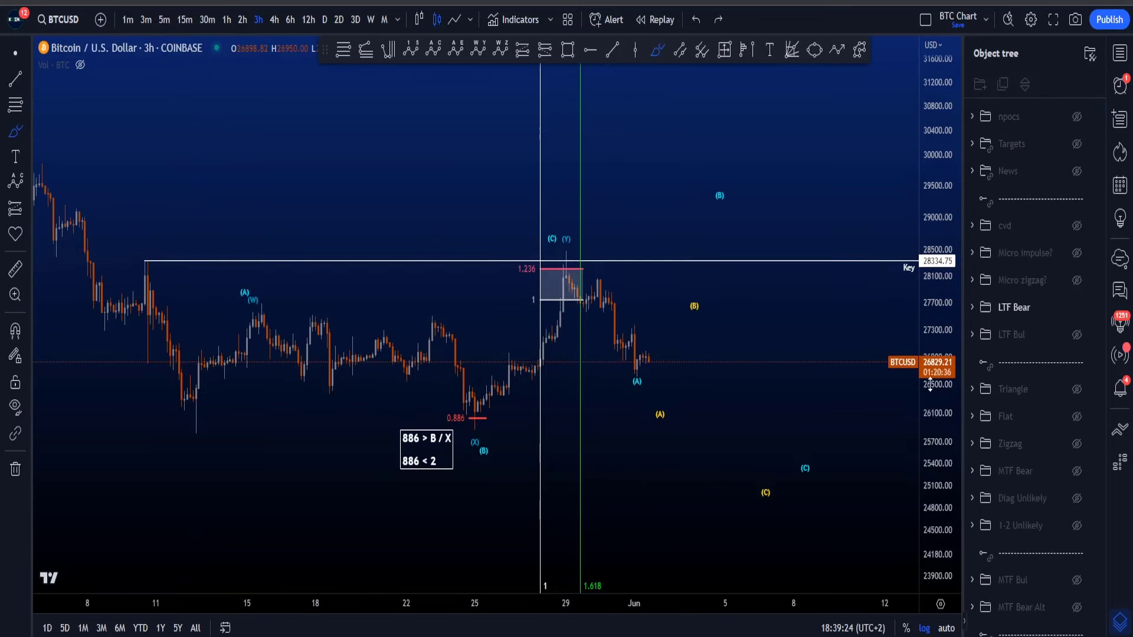
pyautogui.moveTo(481, 404)
pyautogui.mouseDown()
pyautogui.moveTo(435, 405)
pyautogui.moveTo(481, 404)
pyautogui.moveTo(481, 466)
pyautogui.moveTo(493, 442)
pyautogui.moveTo(461, 435)
pyautogui.moveTo(558, 317)
pyautogui.moveTo(598, 300)
pyautogui.mouseUp()
pyautogui.hotkey('ctrl', 'z')
pyautogui.hotkey('ctrl', 'z')
pyautogui.hotkey('ctrl', 'z')
pyautogui.hotkey('ctrl', 'z')
# - Circle the whole decline from the (Y) high down to the blue (A) with the Brush and undo the circle
pyautogui.moveTo(941, 472); pyautogui.dragTo(940, 440)
pyautogui.scroll(4, 854, 427)
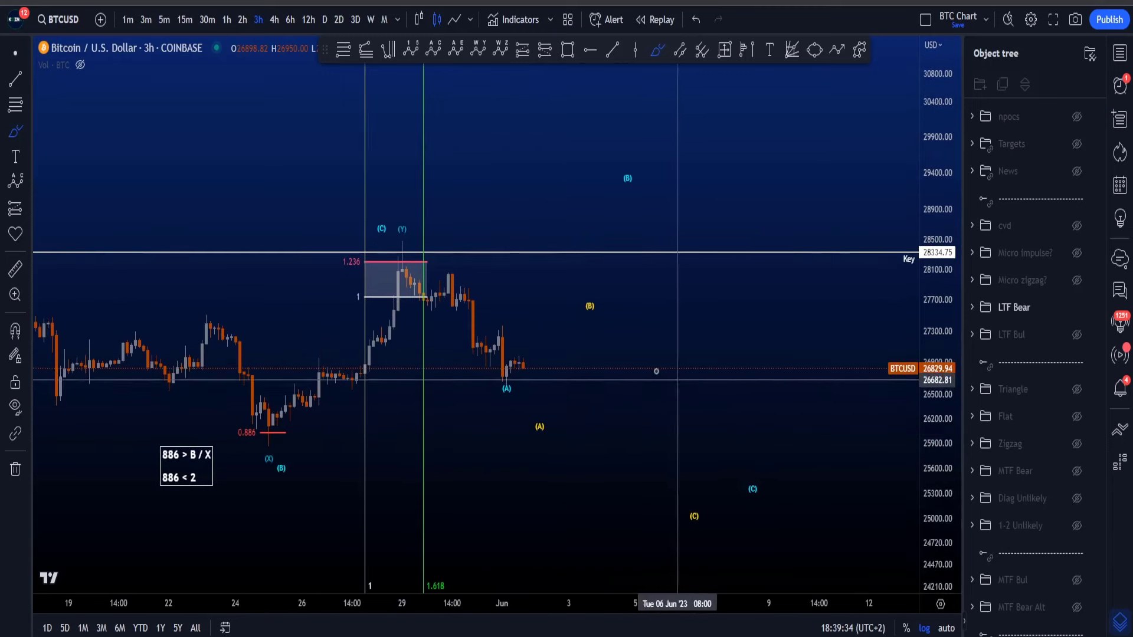
pyautogui.moveTo(405, 267)
pyautogui.mouseDown()
pyautogui.moveTo(469, 292)
pyautogui.moveTo(404, 298)
pyautogui.moveTo(439, 280)
pyautogui.mouseUp()
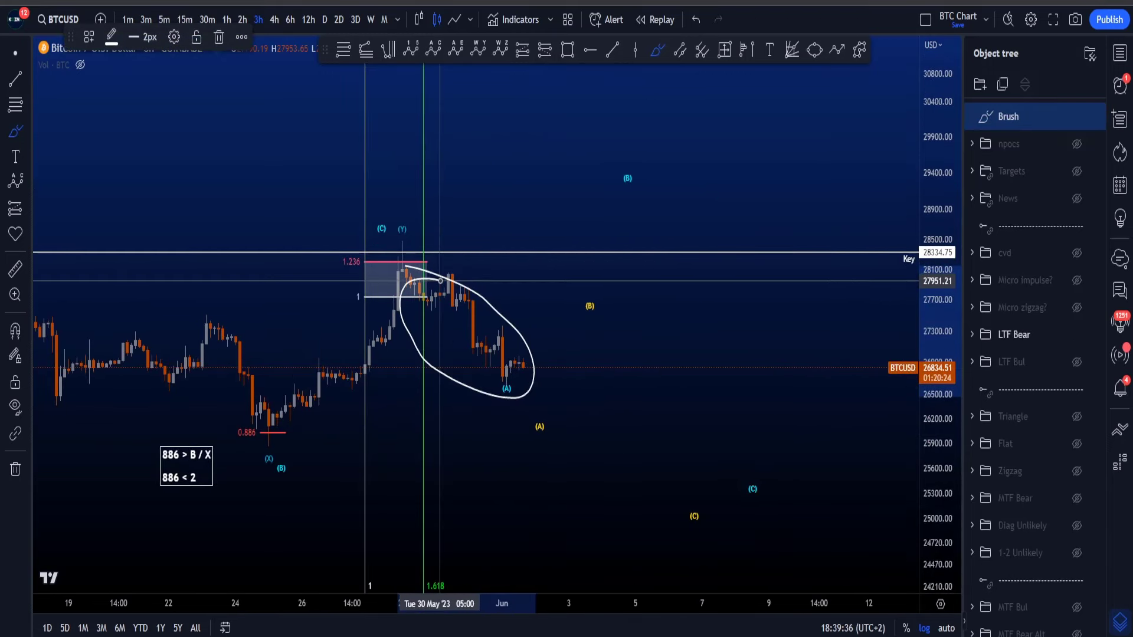
pyautogui.hotkey('ctrl', 'z')
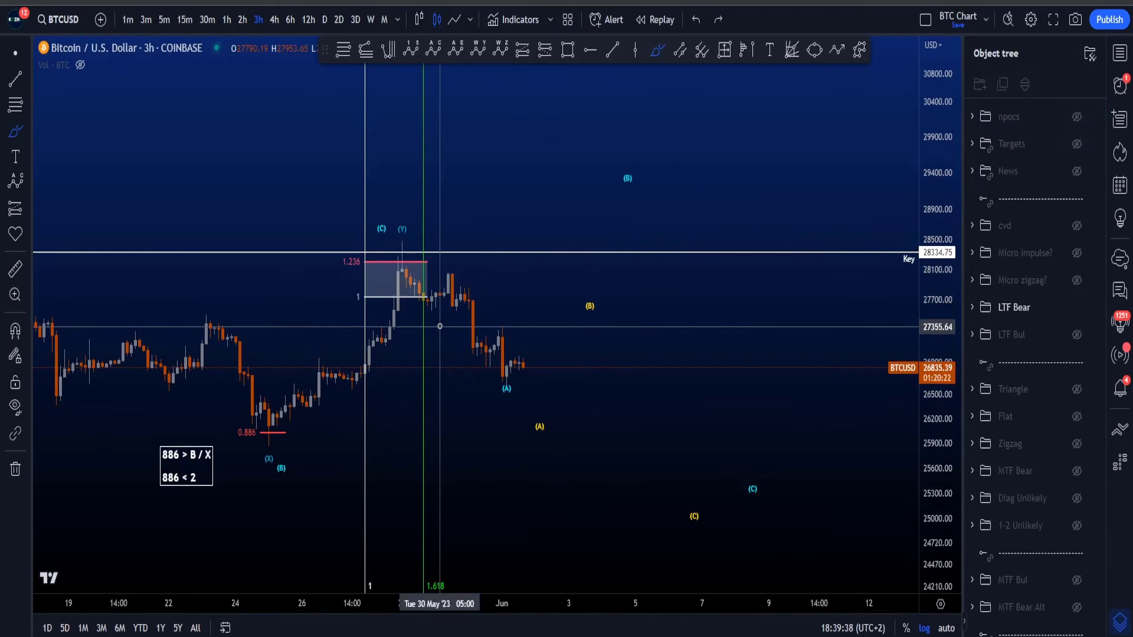
# - Compress the price scale, circle the blue (A) label below the latest low with the Brush, and undo the stroke
pyautogui.press('Escape')
pyautogui.moveTo(642, 413); pyautogui.dragTo(610, 395)
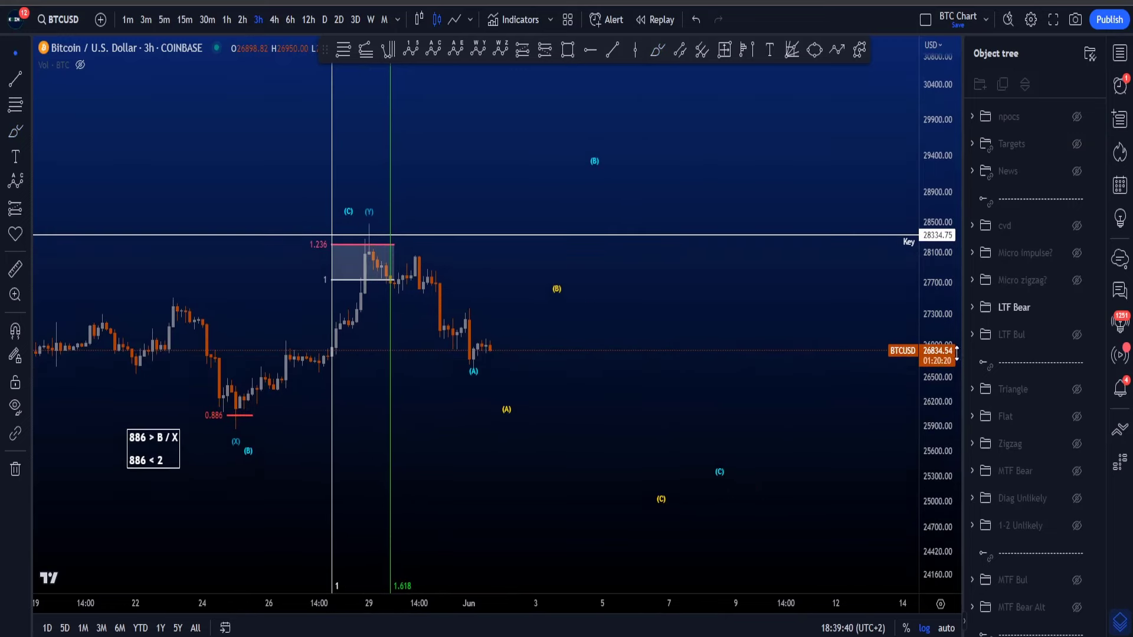
pyautogui.moveTo(931, 367); pyautogui.dragTo(931, 423)
pyautogui.scroll(-2, 867, 399)
pyautogui.moveTo(806, 412); pyautogui.dragTo(773, 406)
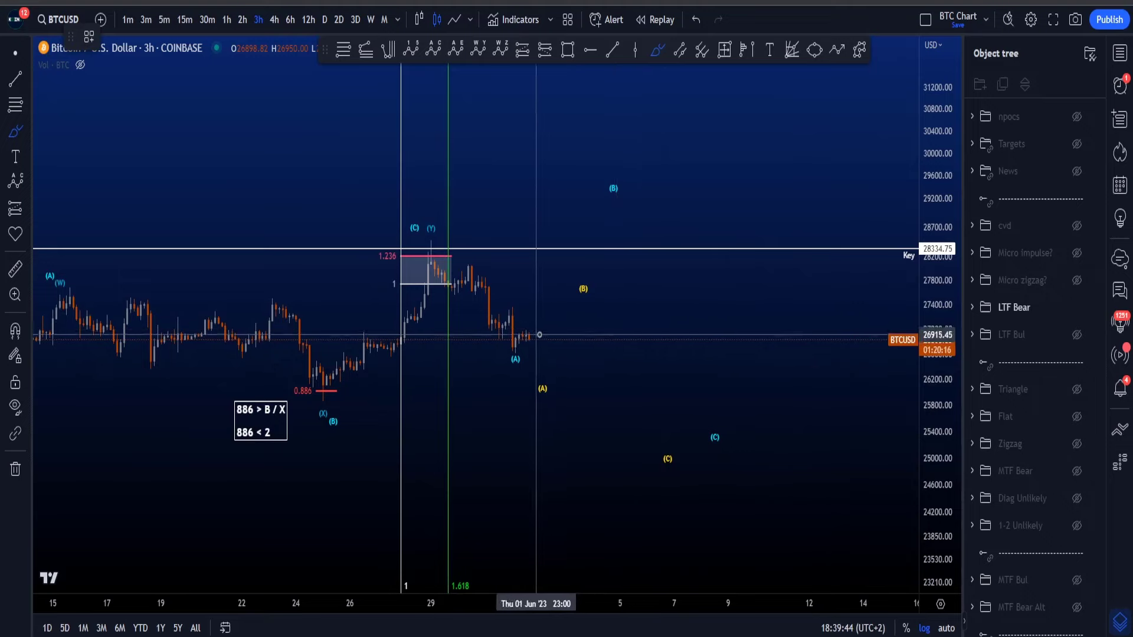
pyautogui.moveTo(517, 345); pyautogui.dragTo(519, 364)
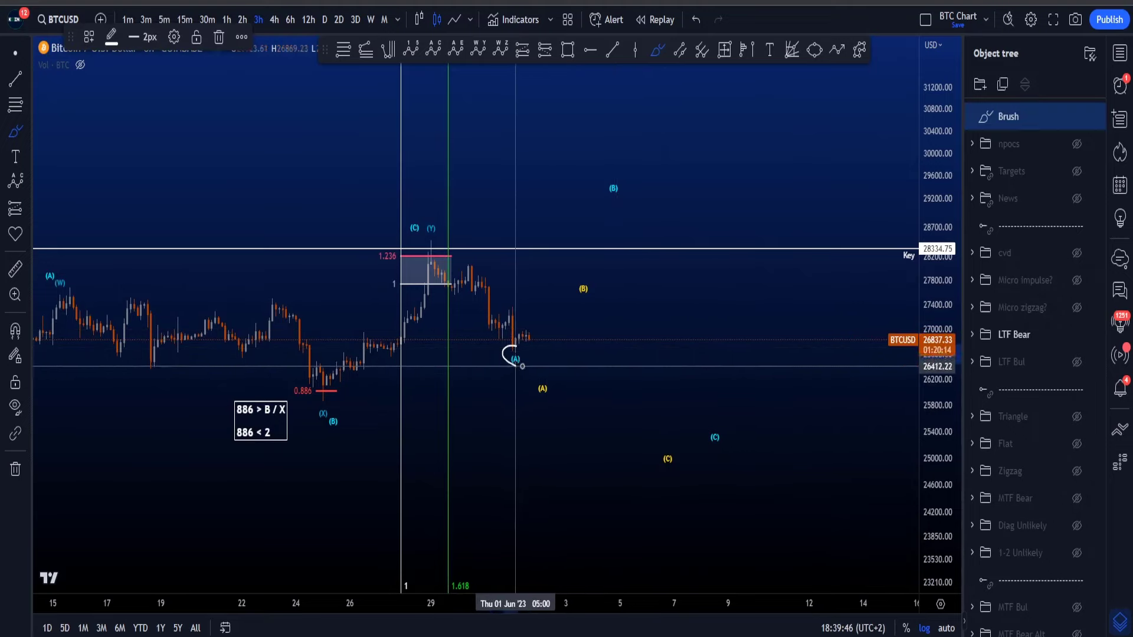
pyautogui.hotkey('ctrl', 'z')
# - Switch the chart to the 1-hour interval and trace the decline from the (Y) high to the blue (A) twice, removing each stroke
pyautogui.click(227, 19)
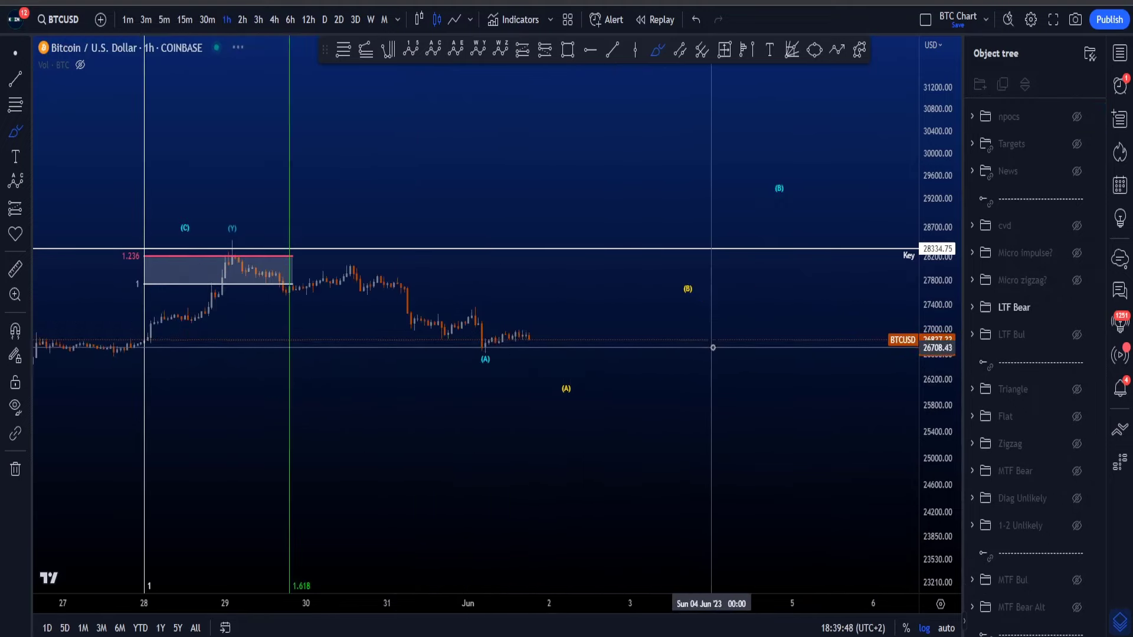
pyautogui.moveTo(731, 472); pyautogui.dragTo(585, 481)
pyautogui.scroll(-1, 585, 481)
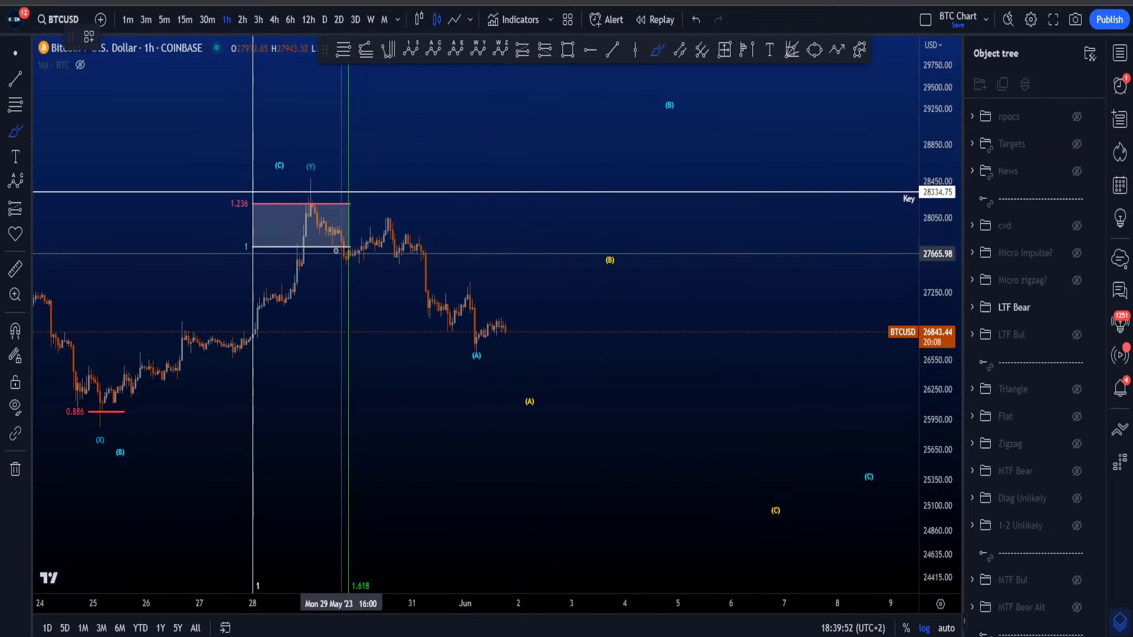
pyautogui.moveTo(317, 198)
pyautogui.mouseDown()
pyautogui.moveTo(347, 251)
pyautogui.moveTo(401, 239)
pyautogui.moveTo(467, 353)
pyautogui.mouseUp()
pyautogui.hotkey('ctrl', 'z')
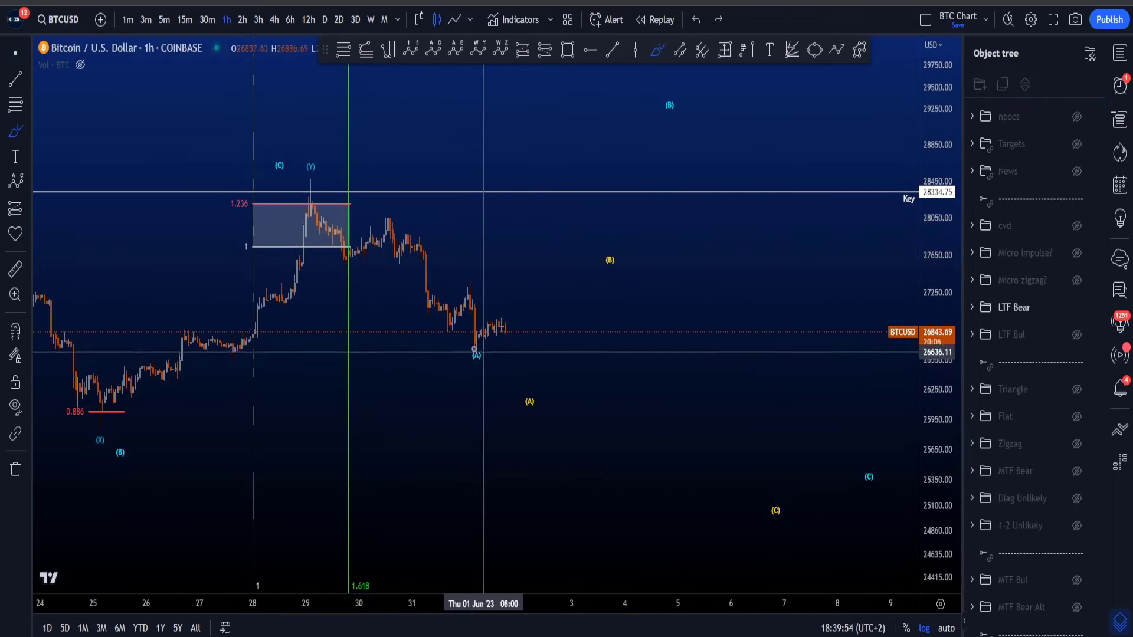
pyautogui.moveTo(306, 202); pyautogui.dragTo(476, 341)
pyautogui.press('Delete')
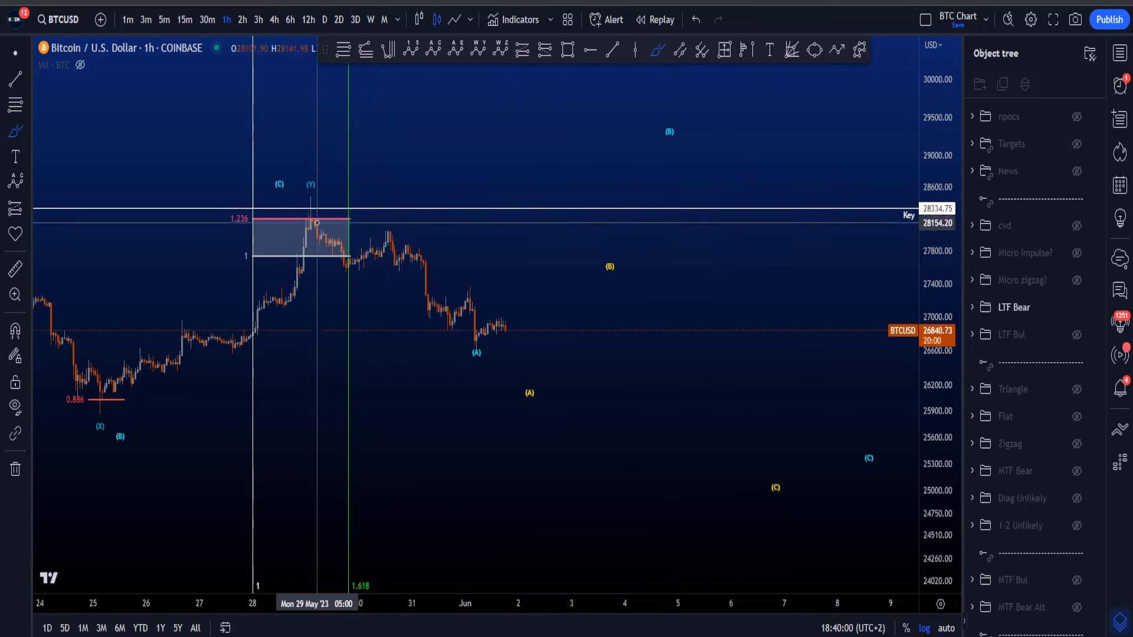
# - Brush the path from the (Y) high through the blue (A) and (B) to (C), and show the Targets drawing group
pyautogui.moveTo(319, 223)
pyautogui.mouseDown()
pyautogui.moveTo(477, 341)
pyautogui.moveTo(545, 224)
pyautogui.moveTo(649, 168)
pyautogui.moveTo(689, 128)
pyautogui.moveTo(778, 317)
pyautogui.moveTo(846, 503)
pyautogui.mouseUp()
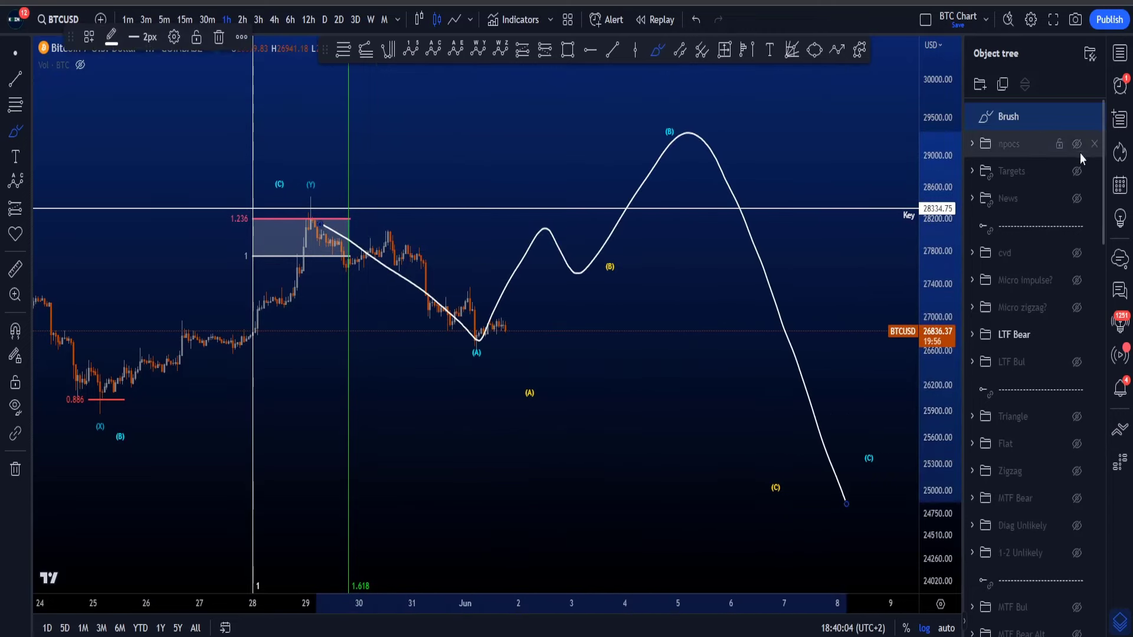
pyautogui.click(1076, 171)
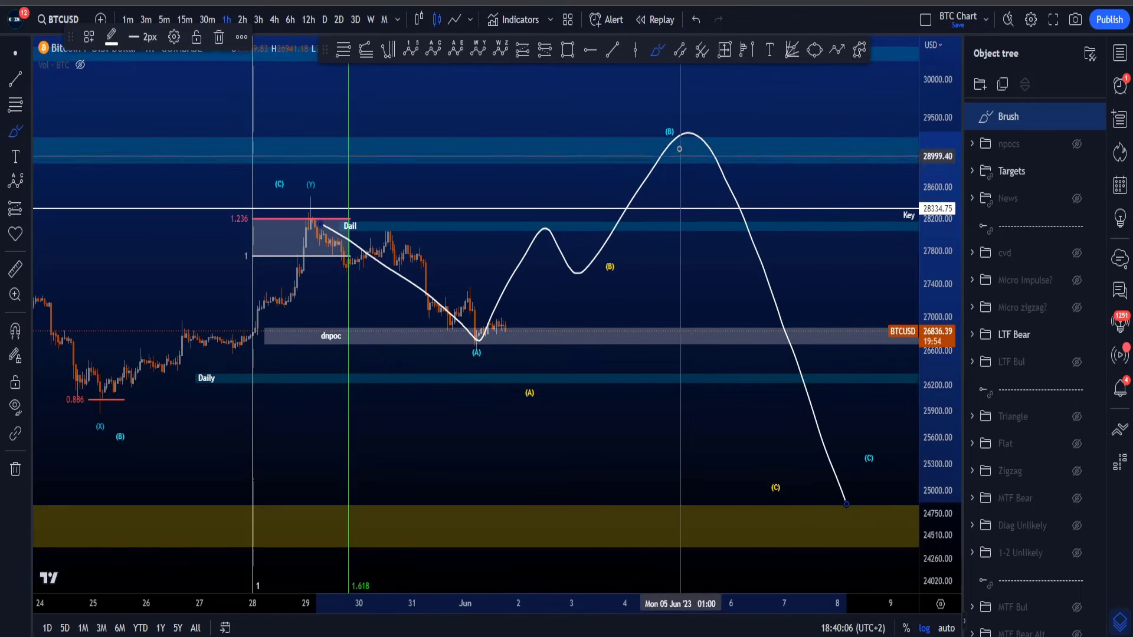
pyautogui.moveTo(679, 149); pyautogui.dragTo(663, 166)
pyautogui.hotkey('ctrl', 'z')
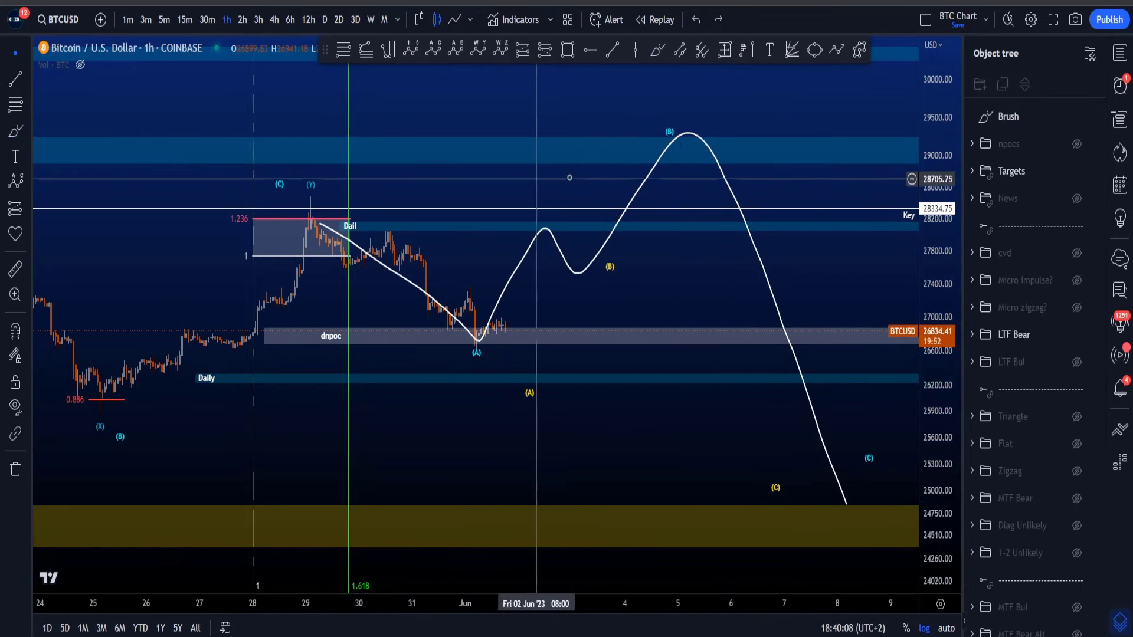
# - Select the blue target zone below the blue (B), delete the brush path, and hide the Targets group
pyautogui.click(581, 161)
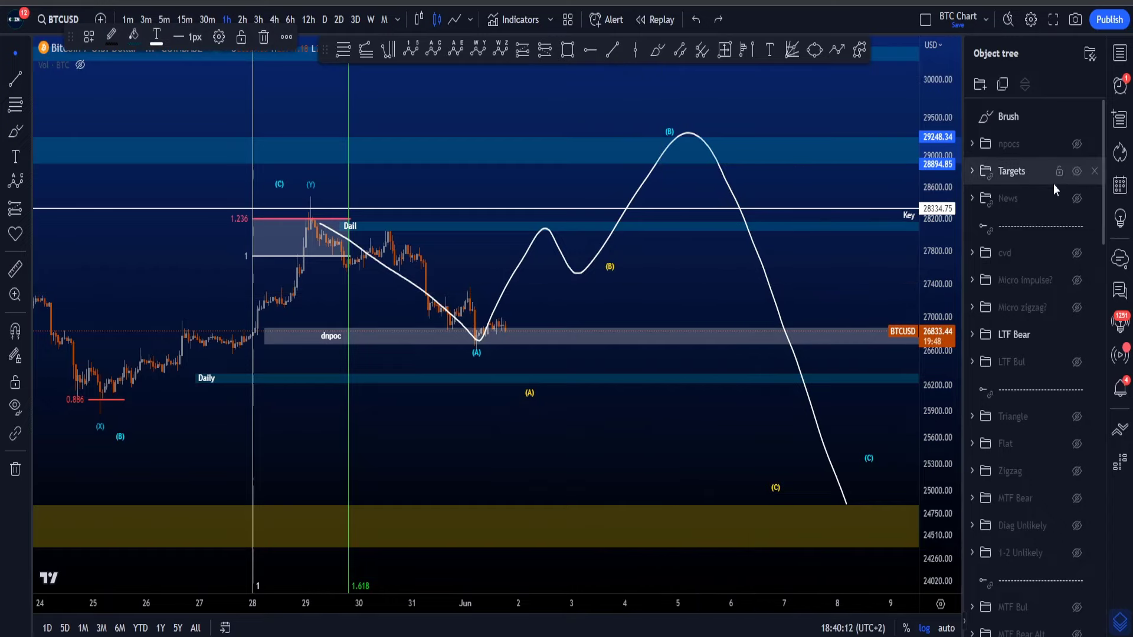
pyautogui.click(1096, 118)
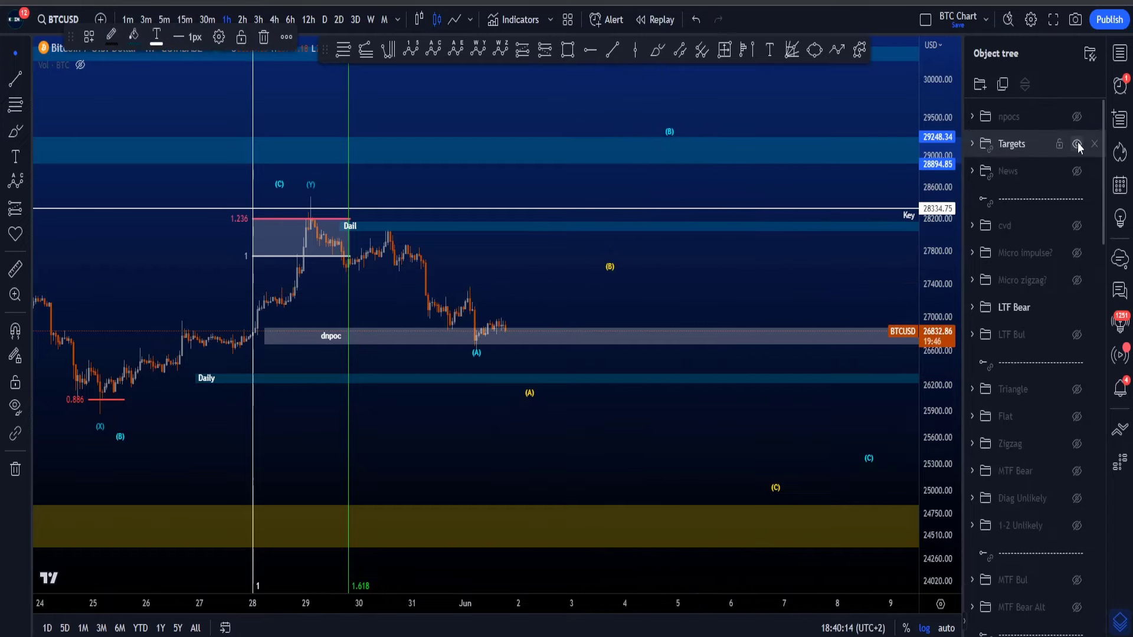
pyautogui.click(1076, 144)
# - Brush a drop from the blue (B) to (C) and a stepped decline from the (Y) high to the yellow (A), undoing each
pyautogui.moveTo(682, 126)
pyautogui.mouseDown()
pyautogui.moveTo(673, 144)
pyautogui.moveTo(700, 158)
pyautogui.moveTo(859, 493)
pyautogui.mouseUp()
pyautogui.hotkey('ctrl', 'z')
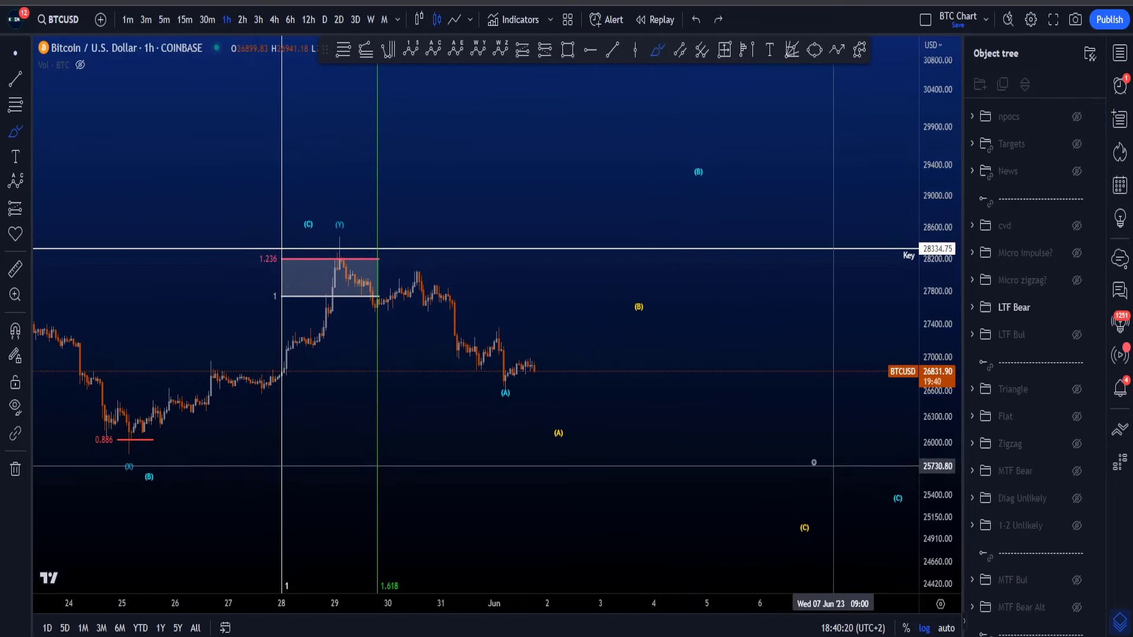
pyautogui.moveTo(531, 368); pyautogui.dragTo(545, 402)
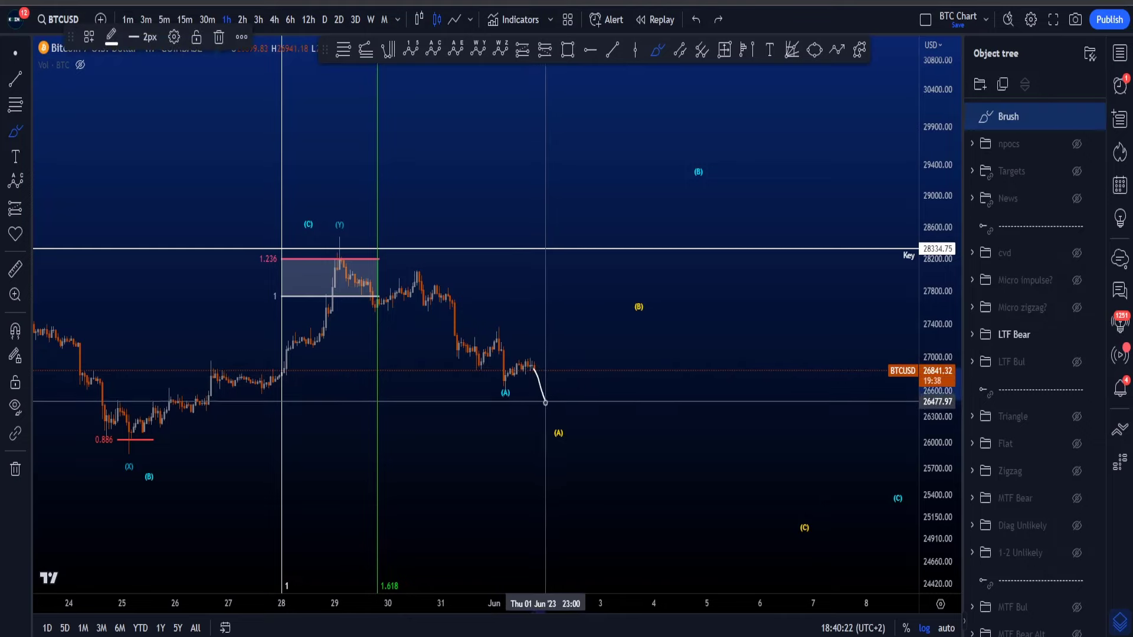
pyautogui.moveTo(345, 253)
pyautogui.mouseDown()
pyautogui.moveTo(372, 305)
pyautogui.moveTo(478, 370)
pyautogui.mouseUp()
pyautogui.moveTo(534, 345); pyautogui.dragTo(562, 432)
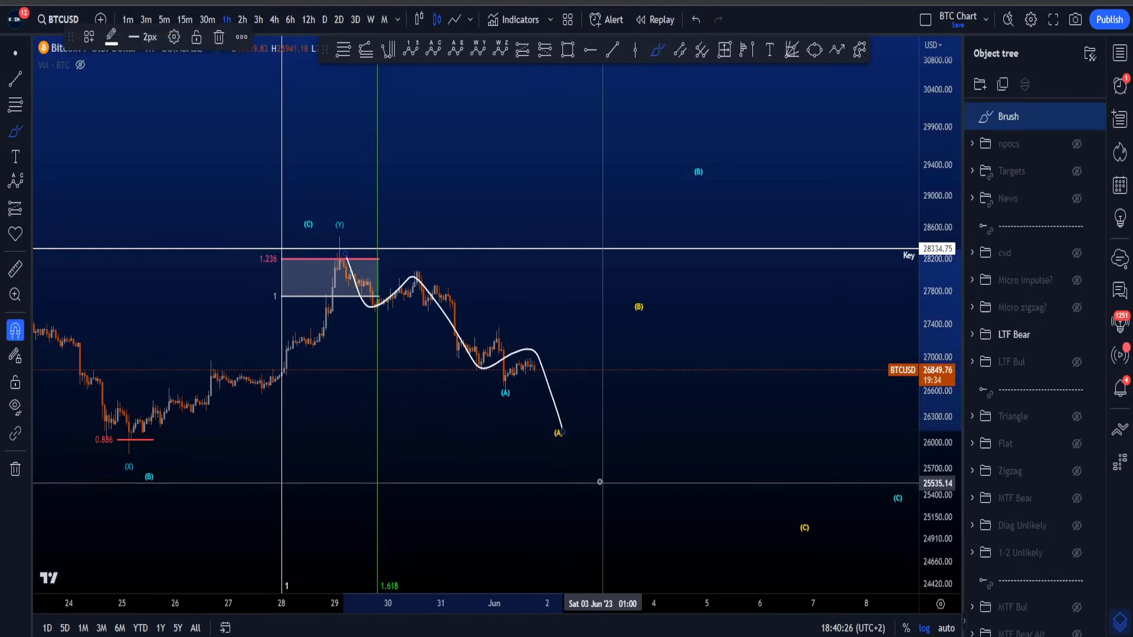
pyautogui.hotkey('ctrl', 'z')
# - Circle the decline from the (Y) high and the yellow (A) label with the Brush, undoing each circle
pyautogui.moveTo(346, 238)
pyautogui.mouseDown()
pyautogui.moveTo(539, 374)
pyautogui.moveTo(343, 261)
pyautogui.mouseUp()
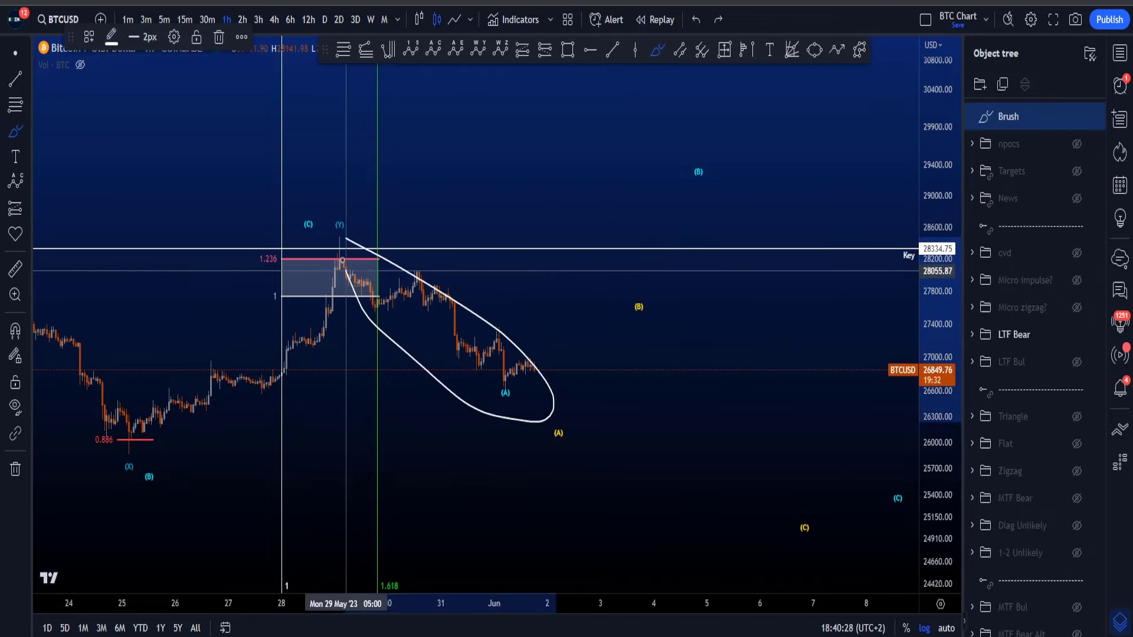
pyautogui.hotkey('ctrl', 'z')
pyautogui.moveTo(565, 409)
pyautogui.mouseDown()
pyautogui.moveTo(548, 444)
pyautogui.moveTo(560, 413)
pyautogui.mouseUp()
pyautogui.hotkey('ctrl', 'z')
# - Trace the yellow (A)-(B)-(C) path from the (Y) high and a second path ending below the yellow (C), undoing both strokes
pyautogui.moveTo(355, 252)
pyautogui.mouseDown()
pyautogui.moveTo(501, 370)
pyautogui.moveTo(548, 427)
pyautogui.moveTo(638, 307)
pyautogui.moveTo(784, 533)
pyautogui.mouseUp()
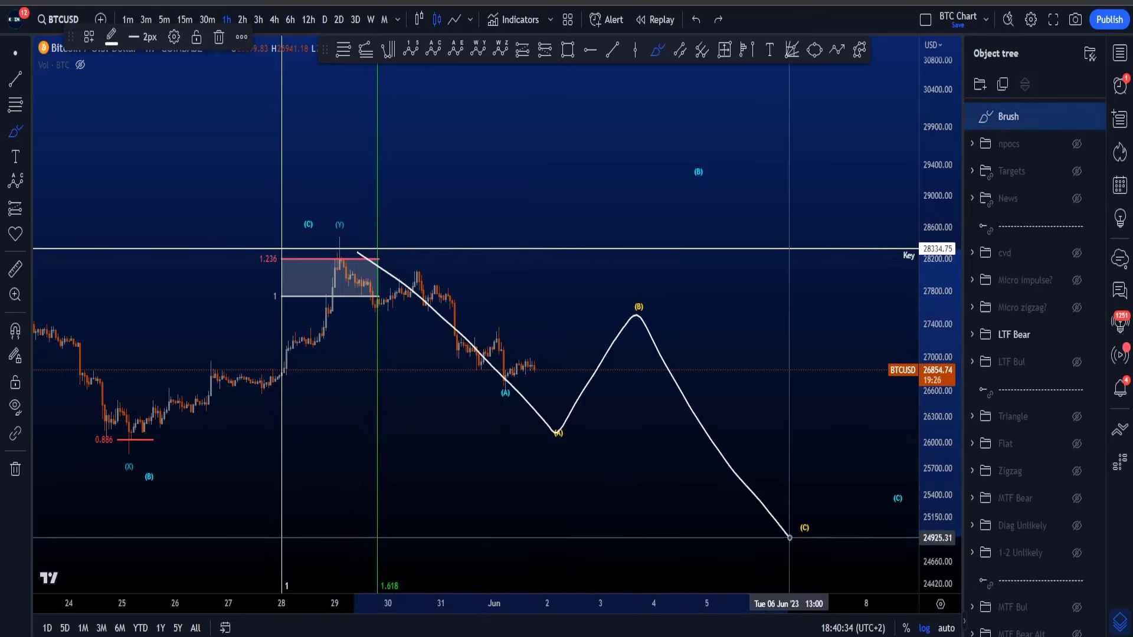
pyautogui.hotkey('ctrl', 'z')
pyautogui.moveTo(636, 470); pyautogui.dragTo(543, 427)
pyautogui.scroll(-1, 543, 427)
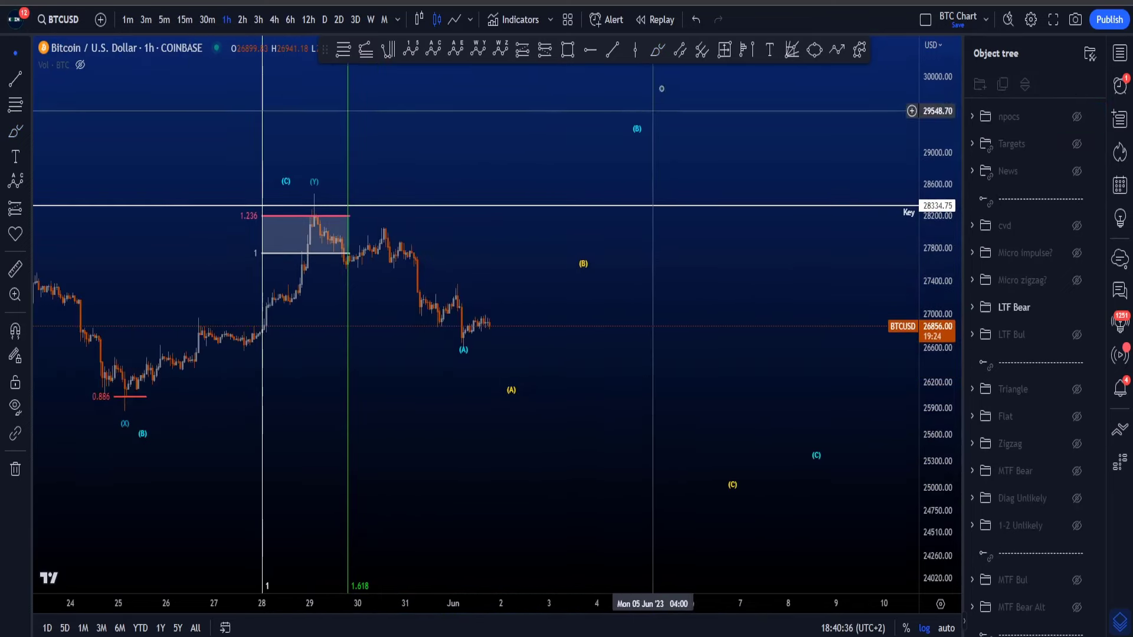
pyautogui.moveTo(323, 217)
pyautogui.mouseDown()
pyautogui.moveTo(450, 316)
pyautogui.moveTo(501, 382)
pyautogui.moveTo(581, 258)
pyautogui.moveTo(667, 380)
pyautogui.moveTo(754, 568)
pyautogui.mouseUp()
pyautogui.hotkey('ctrl', 'z')
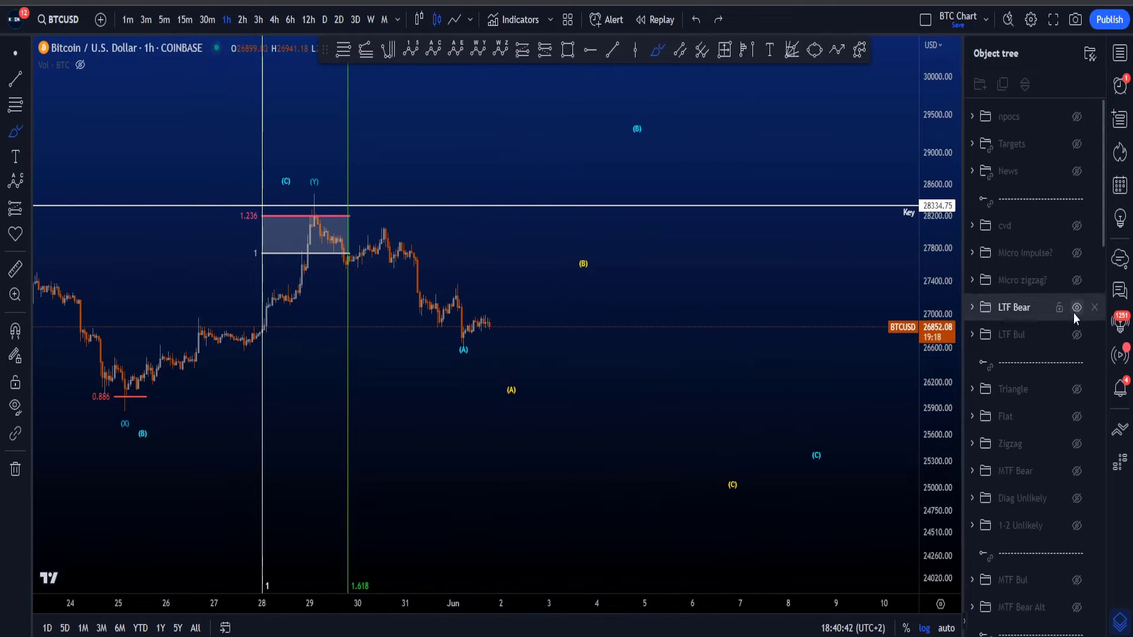
# - Hide the LTF Bear group, show the Micro zigzag? group, and view the decline on the 30-minute interval
pyautogui.click(1075, 309)
pyautogui.click(1079, 281)
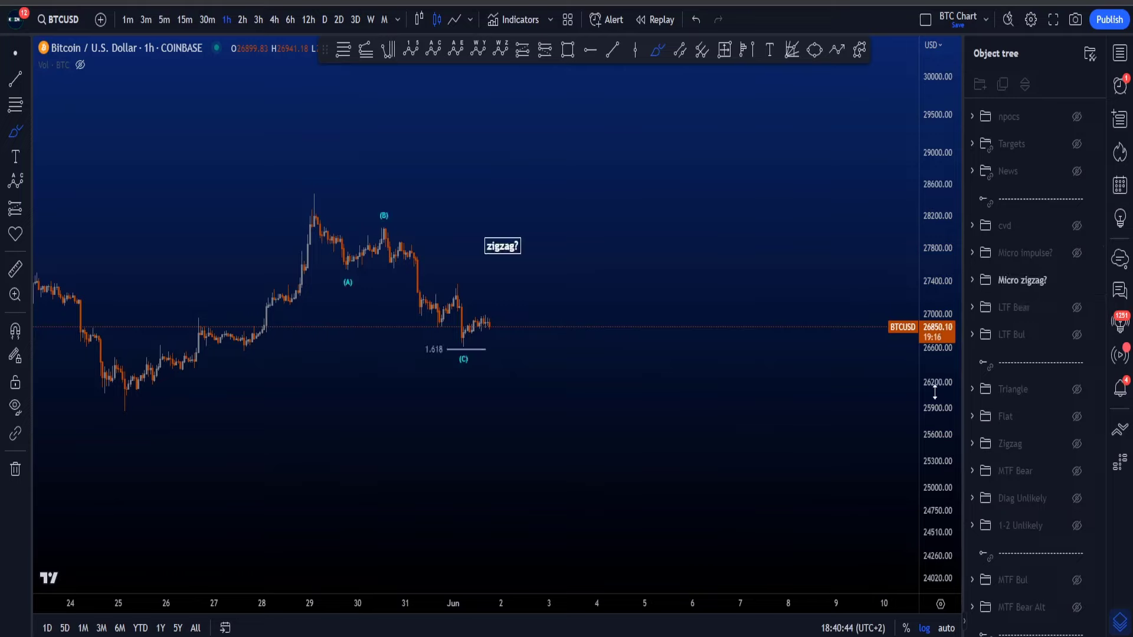
pyautogui.click(185, 22)
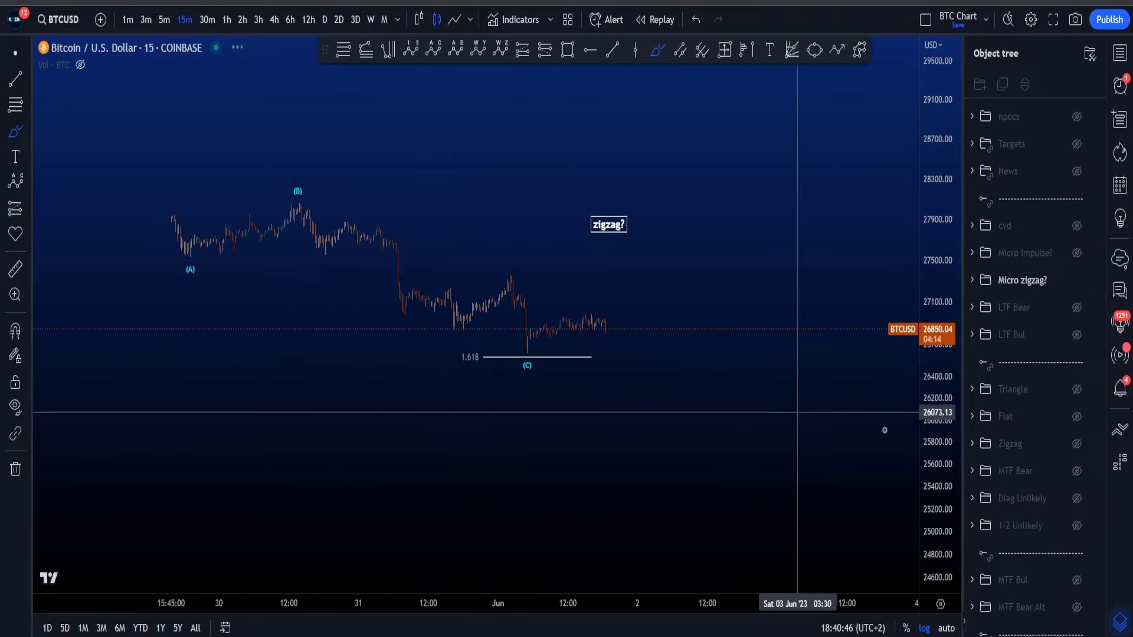
pyautogui.click(206, 21)
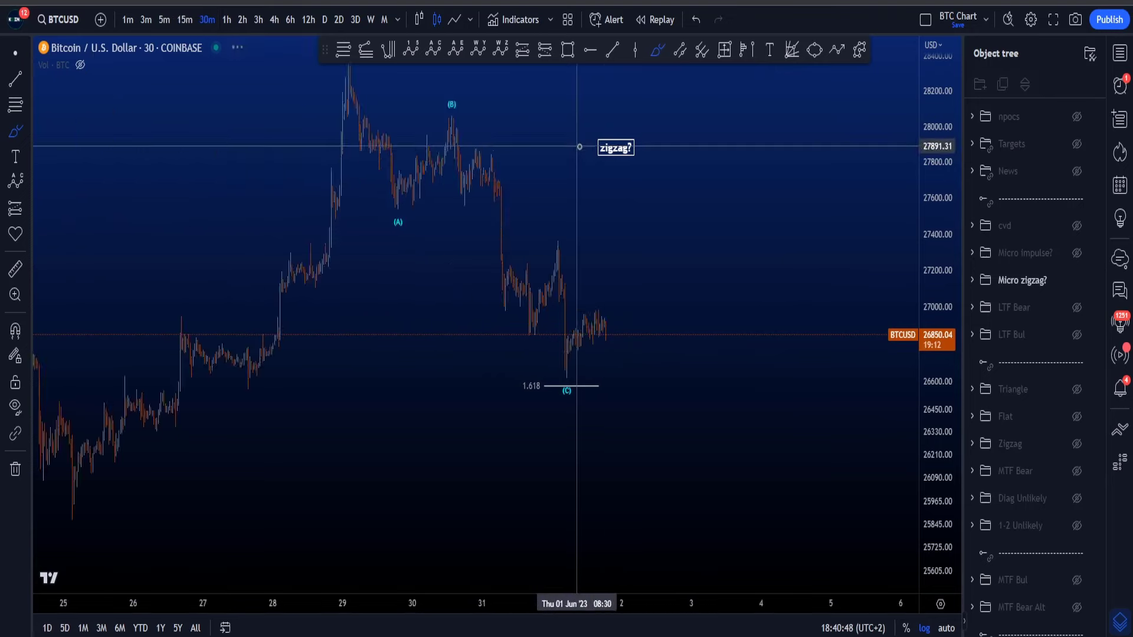
pyautogui.moveTo(688, 284); pyautogui.dragTo(674, 328)
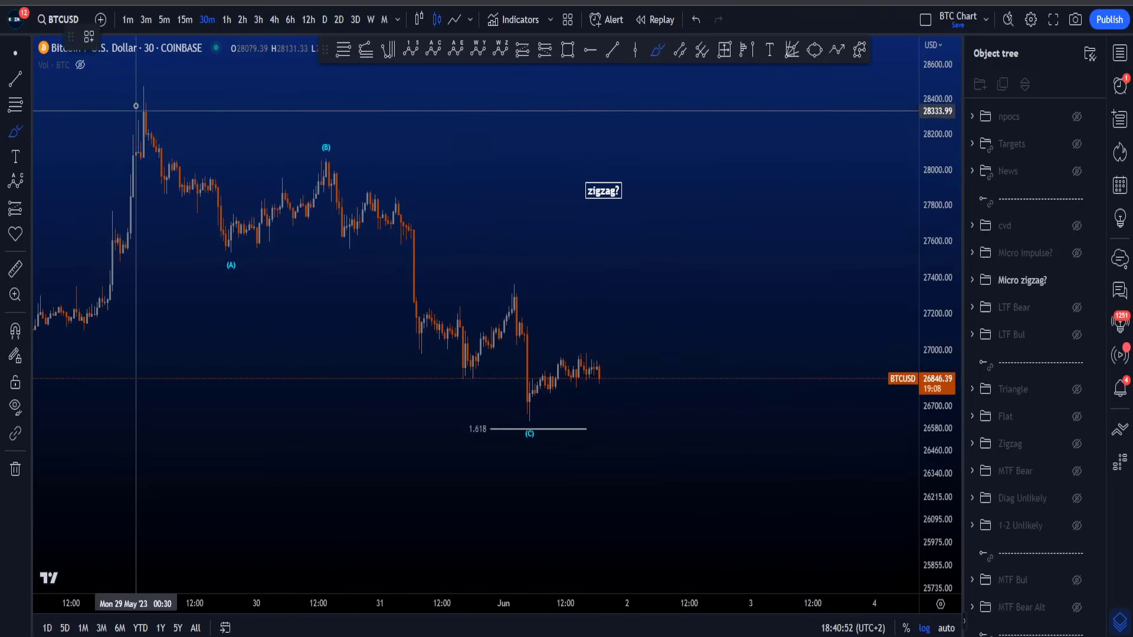
# - Brush over the high before wave (A) and the rise from (A) to (B), undoing each stroke
pyautogui.moveTo(140, 110)
pyautogui.mouseDown()
pyautogui.moveTo(254, 251)
pyautogui.moveTo(165, 120)
pyautogui.mouseUp()
pyautogui.hotkey('ctrl', 'z')
pyautogui.moveTo(227, 247)
pyautogui.mouseDown()
pyautogui.moveTo(253, 187)
pyautogui.moveTo(329, 154)
pyautogui.mouseUp()
pyautogui.hotkey('ctrl', 'z')
# - Brush over the decline from (B) towards (C) and circle the 1.618 extension level, undoing each stroke
pyautogui.moveTo(324, 162)
pyautogui.mouseDown()
pyautogui.moveTo(347, 237)
pyautogui.moveTo(432, 340)
pyautogui.moveTo(515, 299)
pyautogui.moveTo(529, 411)
pyautogui.moveTo(462, 413)
pyautogui.moveTo(596, 448)
pyautogui.moveTo(488, 409)
pyautogui.moveTo(510, 418)
pyautogui.moveTo(480, 418)
pyautogui.mouseUp()
pyautogui.hotkey('ctrl', 'z')
pyautogui.hotkey('ctrl', 'z')
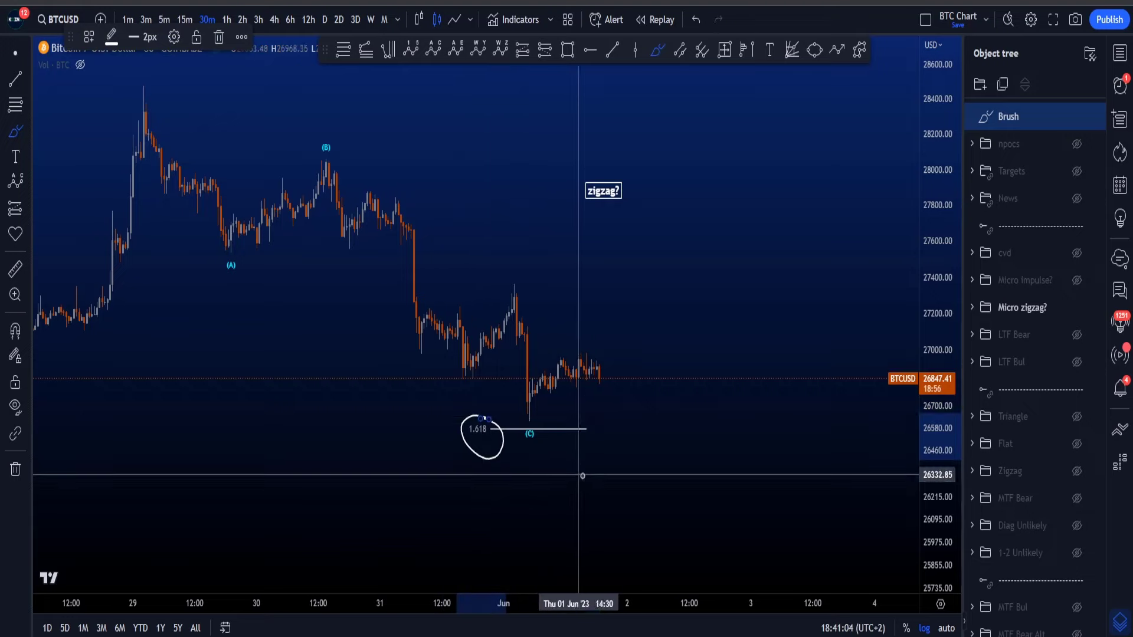
pyautogui.hotkey('ctrl', 'z')
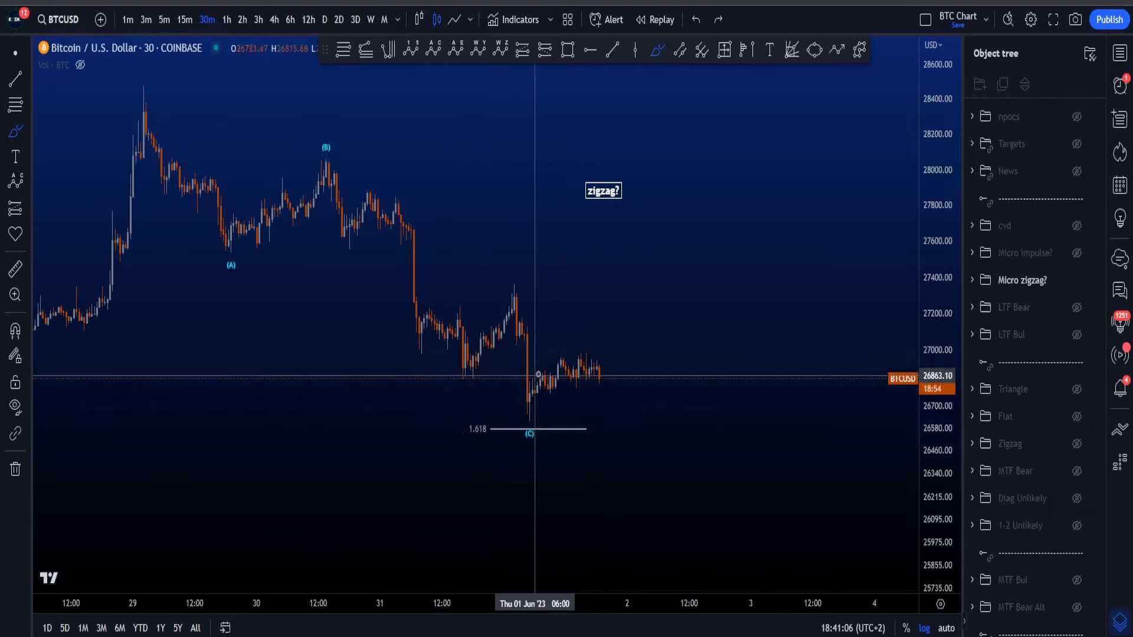
pyautogui.moveTo(535, 372)
pyautogui.mouseDown()
pyautogui.moveTo(505, 374)
pyautogui.moveTo(473, 332)
pyautogui.moveTo(554, 306)
pyautogui.moveTo(546, 354)
pyautogui.moveTo(513, 364)
pyautogui.mouseUp()
pyautogui.hotkey('ctrl', 'z')
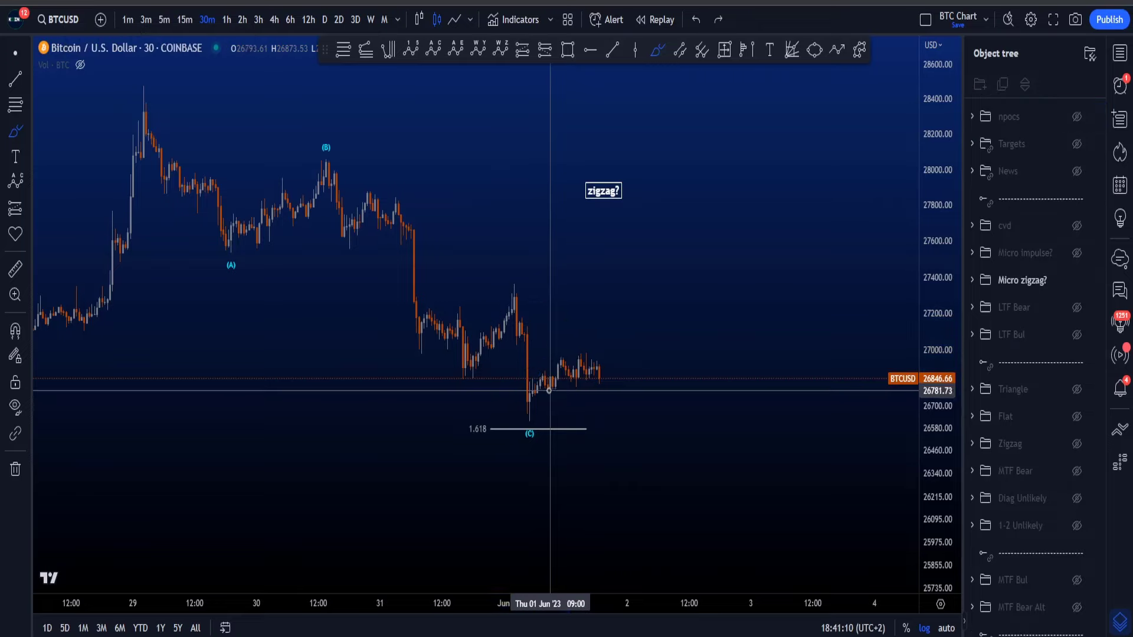
# - Circle the low at wave (C) and the 1.618 extension label with the brush, undoing each stroke
pyautogui.moveTo(511, 374)
pyautogui.mouseDown()
pyautogui.moveTo(554, 401)
pyautogui.moveTo(513, 370)
pyautogui.mouseUp()
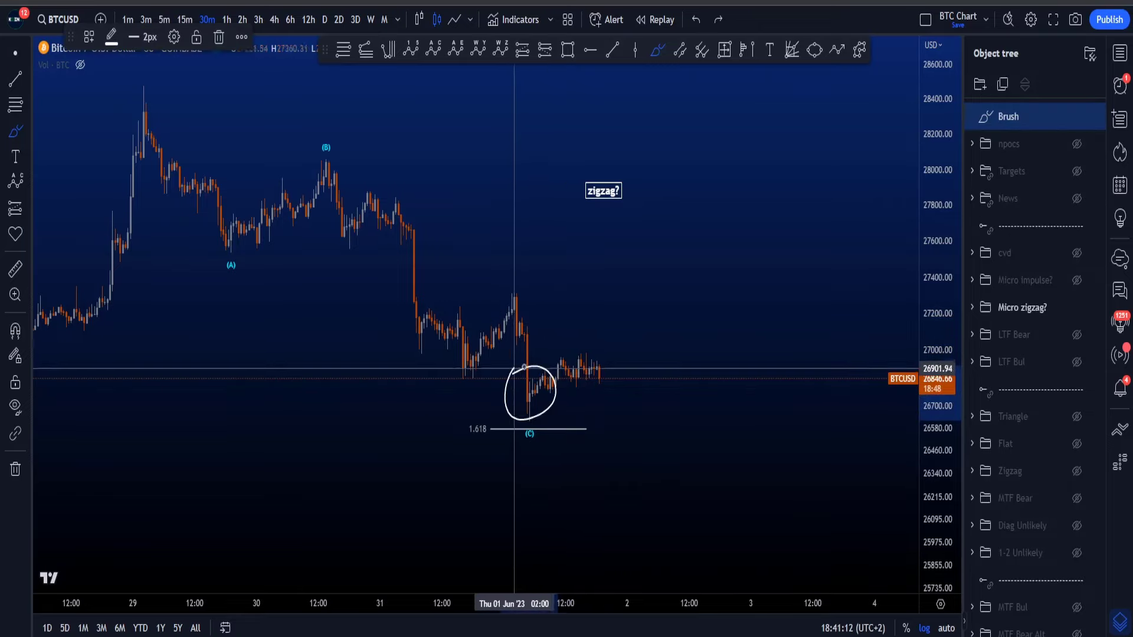
pyautogui.hotkey('ctrl', 'z')
pyautogui.moveTo(483, 412)
pyautogui.mouseDown()
pyautogui.moveTo(470, 448)
pyautogui.moveTo(498, 423)
pyautogui.mouseUp()
pyautogui.hotkey('ctrl', 'z')
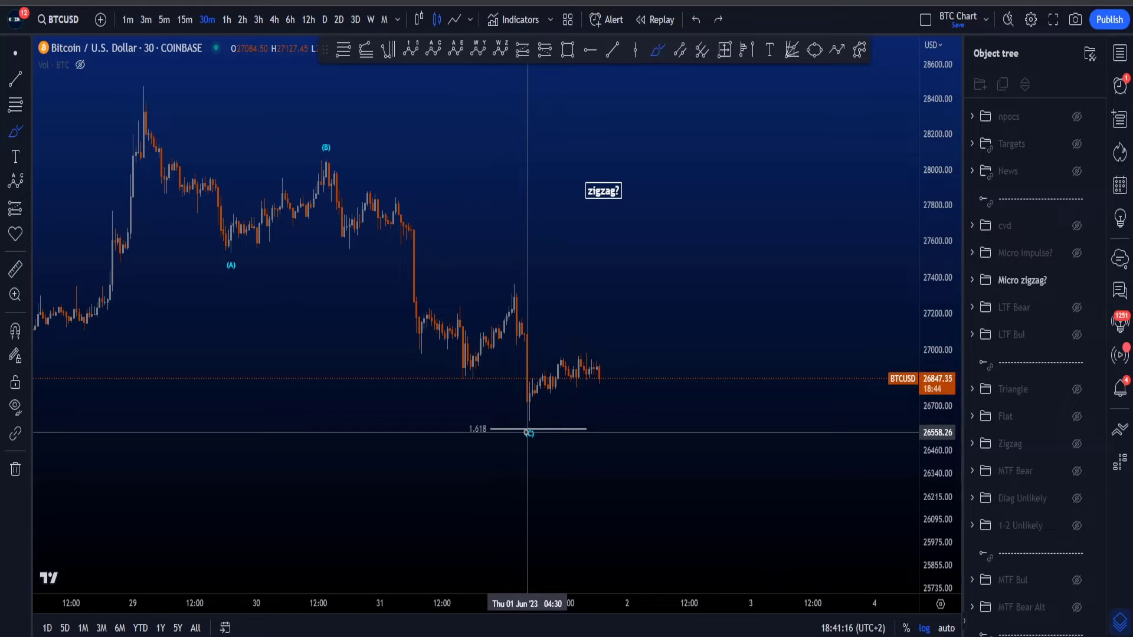
pyautogui.moveTo(483, 424); pyautogui.dragTo(486, 446)
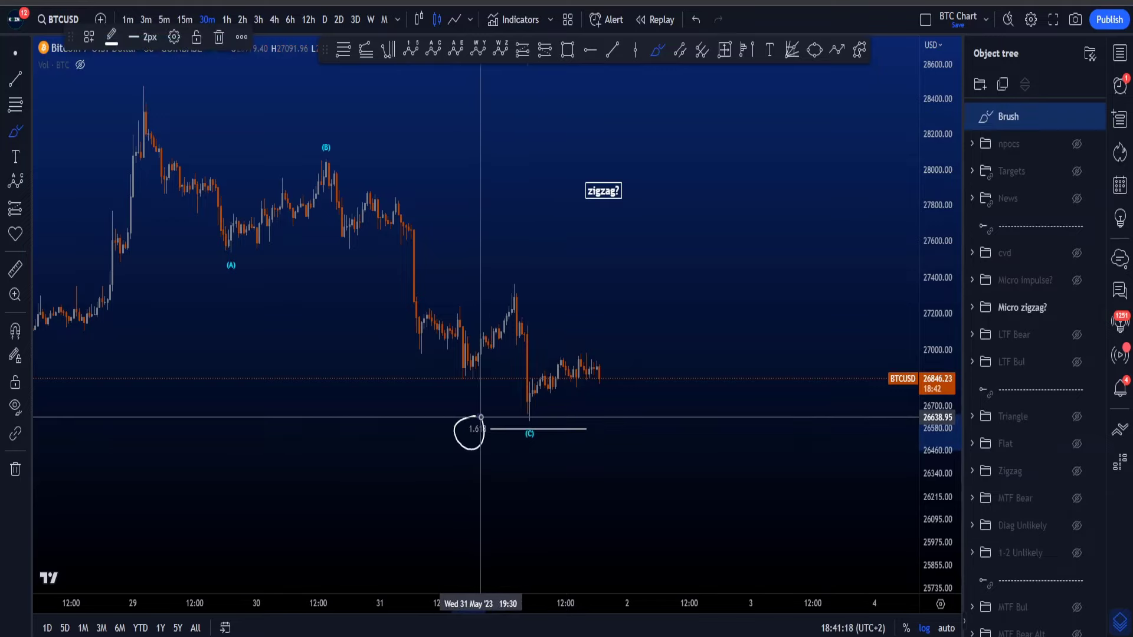
pyautogui.hotkey('ctrl', 'z')
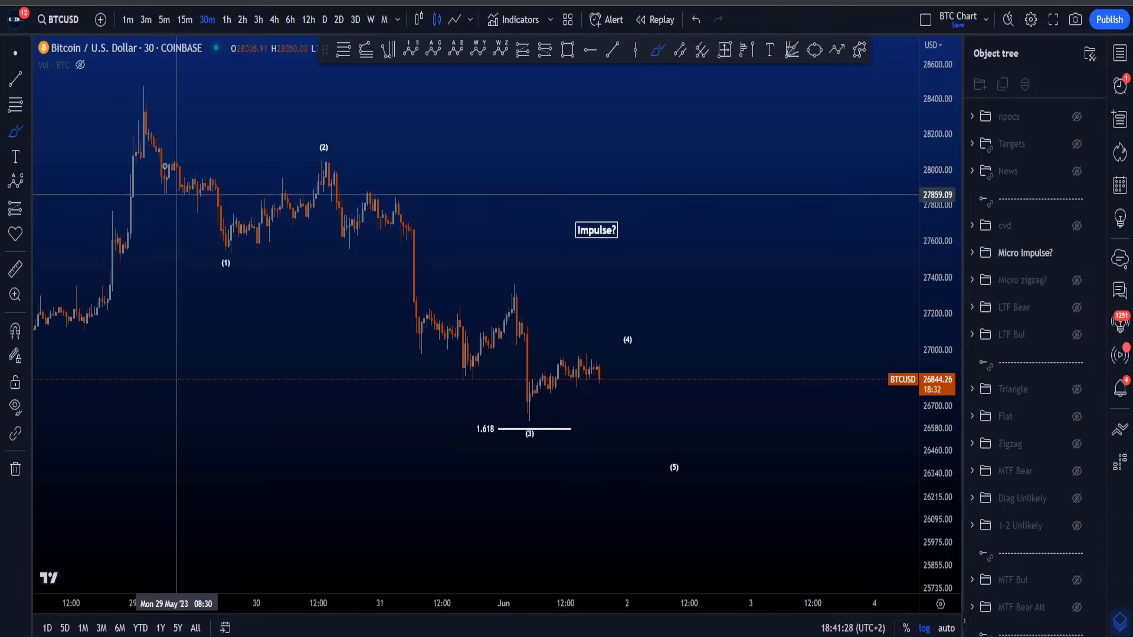
# - Trace the Micro Impulse? path from the high through waves (1) to (5), undoing the brush strokes
pyautogui.moveTo(144, 122)
pyautogui.mouseDown()
pyautogui.moveTo(222, 252)
pyautogui.moveTo(254, 237)
pyautogui.moveTo(326, 160)
pyautogui.moveTo(346, 225)
pyautogui.moveTo(397, 232)
pyautogui.moveTo(511, 311)
pyautogui.moveTo(529, 417)
pyautogui.moveTo(582, 341)
pyautogui.moveTo(622, 354)
pyautogui.moveTo(619, 339)
pyautogui.moveTo(653, 468)
pyautogui.mouseUp()
pyautogui.hotkey('ctrl', 'z')
pyautogui.hotkey('ctrl', 'z')
pyautogui.hotkey('ctrl', 'z')
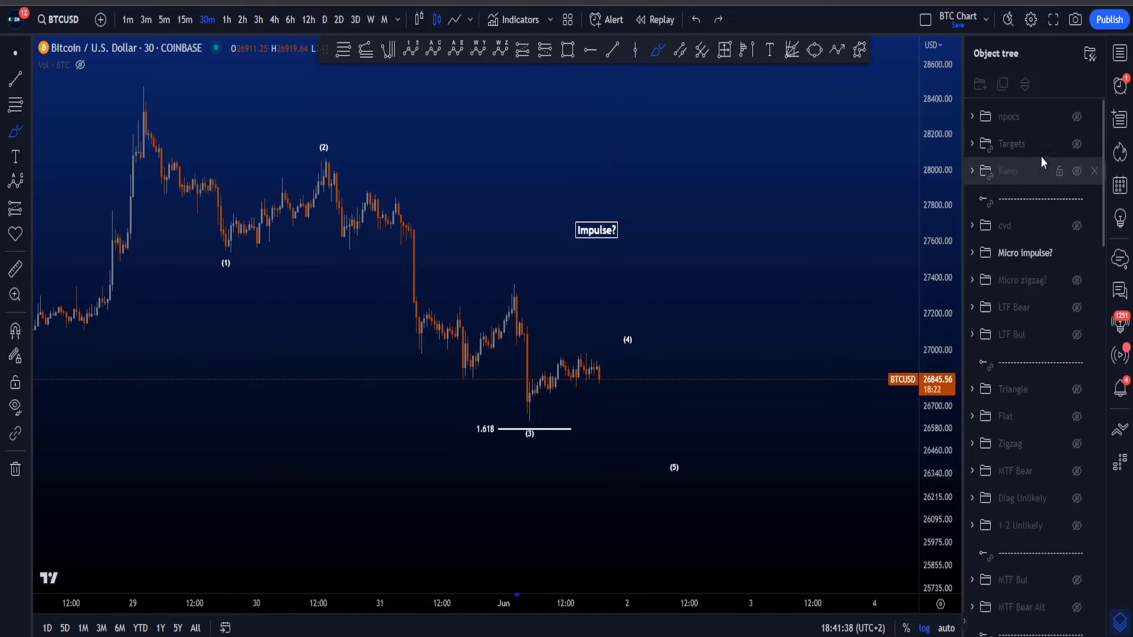
# - Show the Targets group and circle the teal target zone around wave (5), undoing the stroke
pyautogui.click(1076, 144)
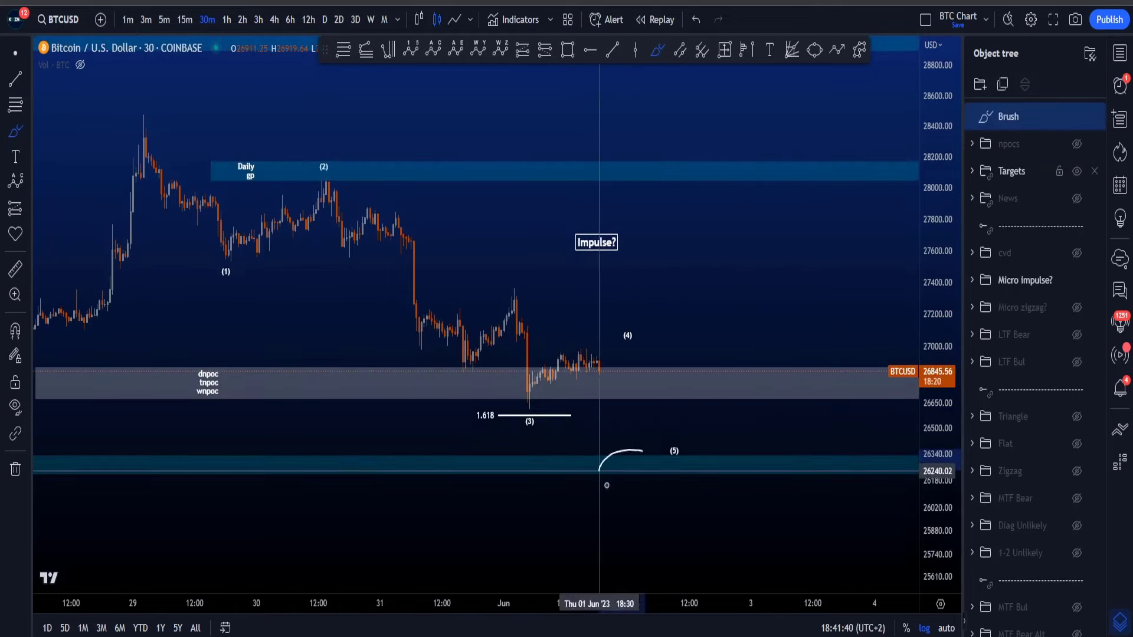
pyautogui.moveTo(642, 451); pyautogui.dragTo(630, 451)
pyautogui.hotkey('ctrl', 'z')
pyautogui.click(618, 475)
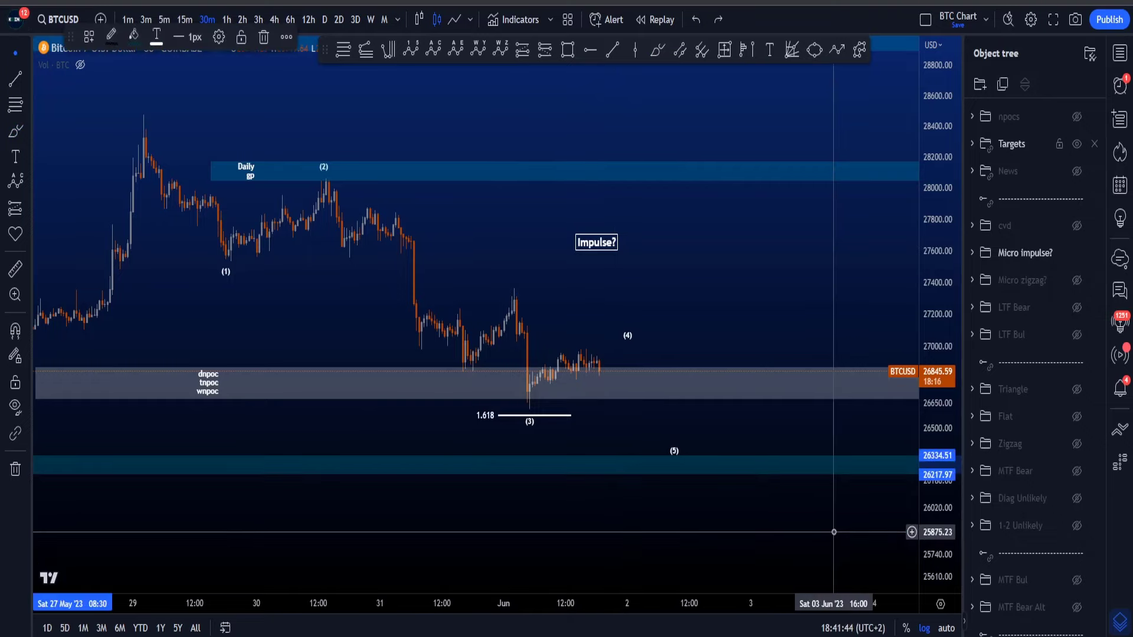
# - Trace the decline from the high down to wave (1) with the brush, undoing each stroke
pyautogui.moveTo(840, 533); pyautogui.dragTo(843, 500)
pyautogui.moveTo(933, 543); pyautogui.dragTo(947, 502)
pyautogui.moveTo(617, 413); pyautogui.dragTo(617, 374)
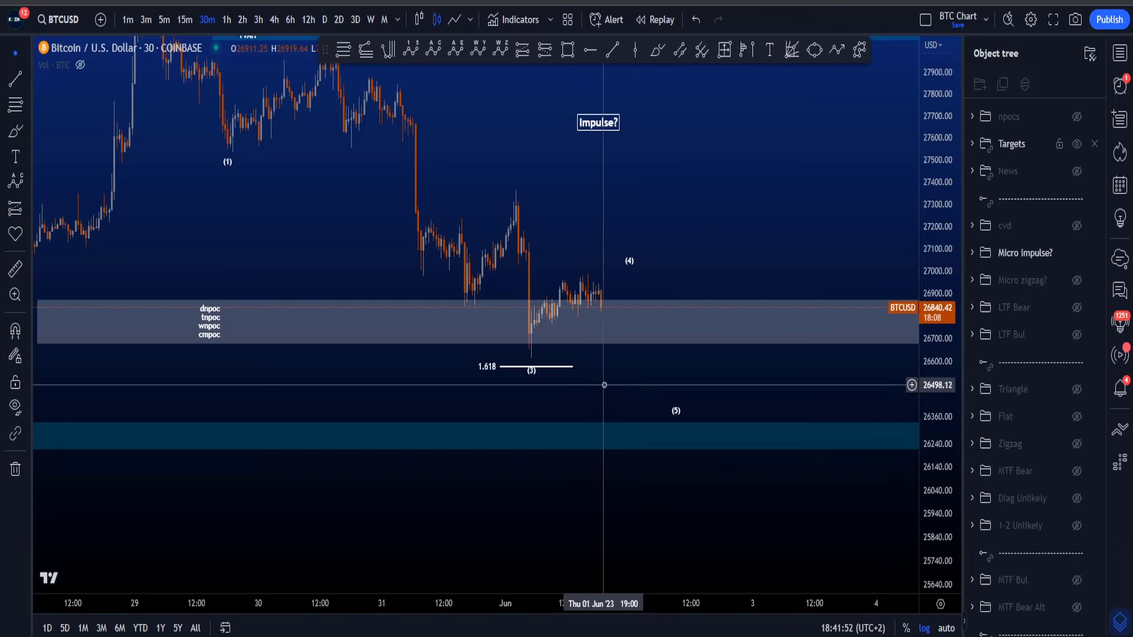
pyautogui.moveTo(683, 526); pyautogui.dragTo(692, 489)
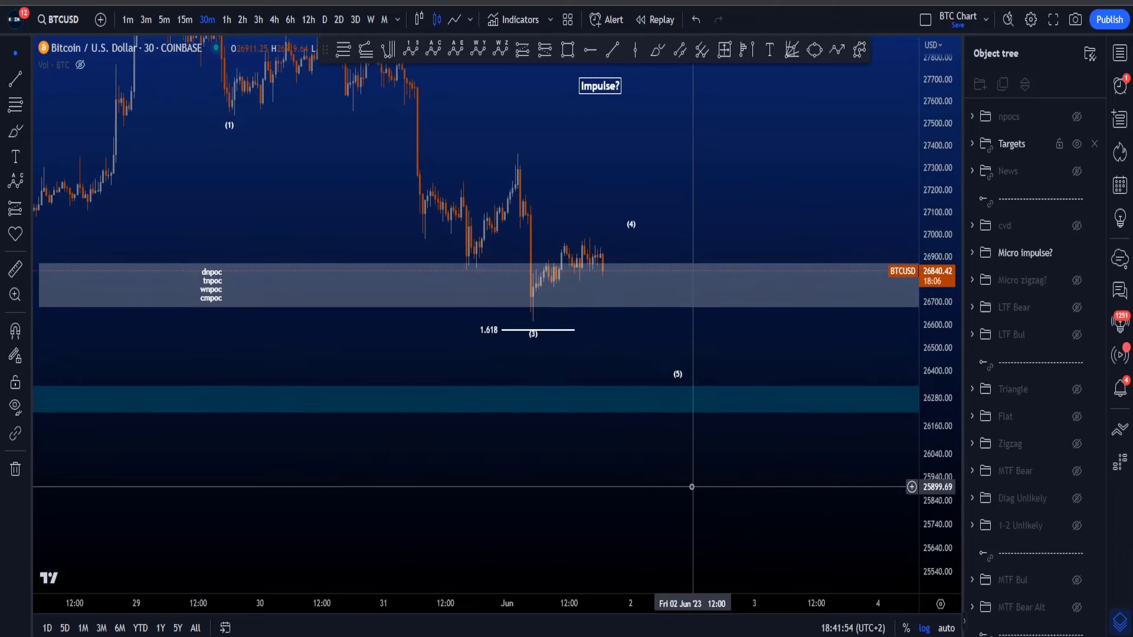
pyautogui.moveTo(619, 518); pyautogui.dragTo(653, 575)
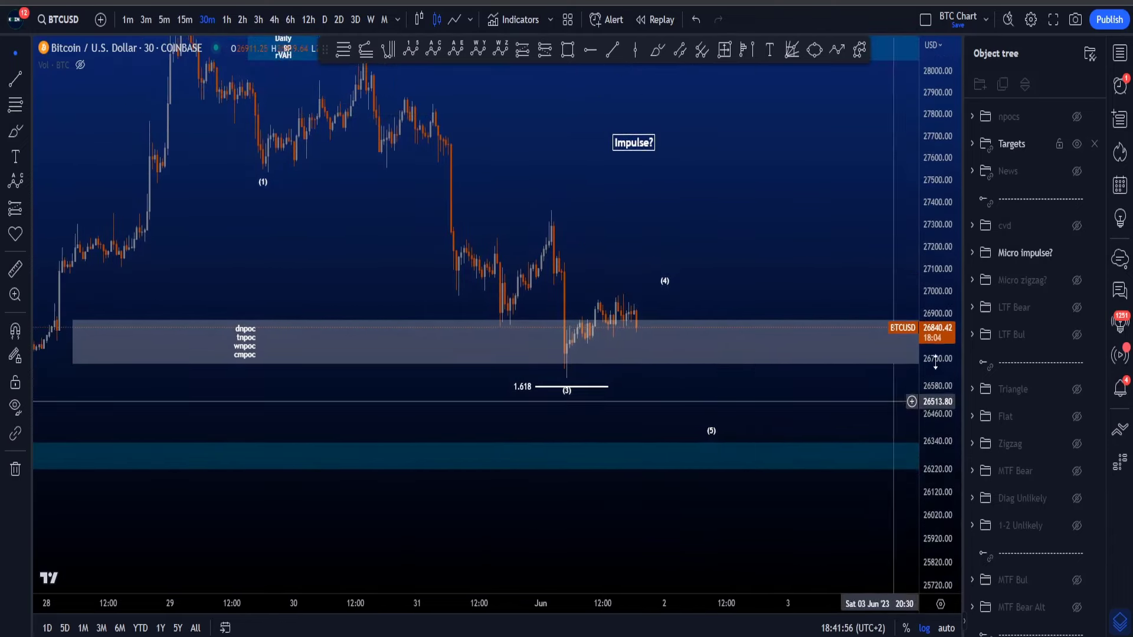
pyautogui.moveTo(936, 366); pyautogui.dragTo(935, 426)
pyautogui.moveTo(278, 133); pyautogui.dragTo(287, 180)
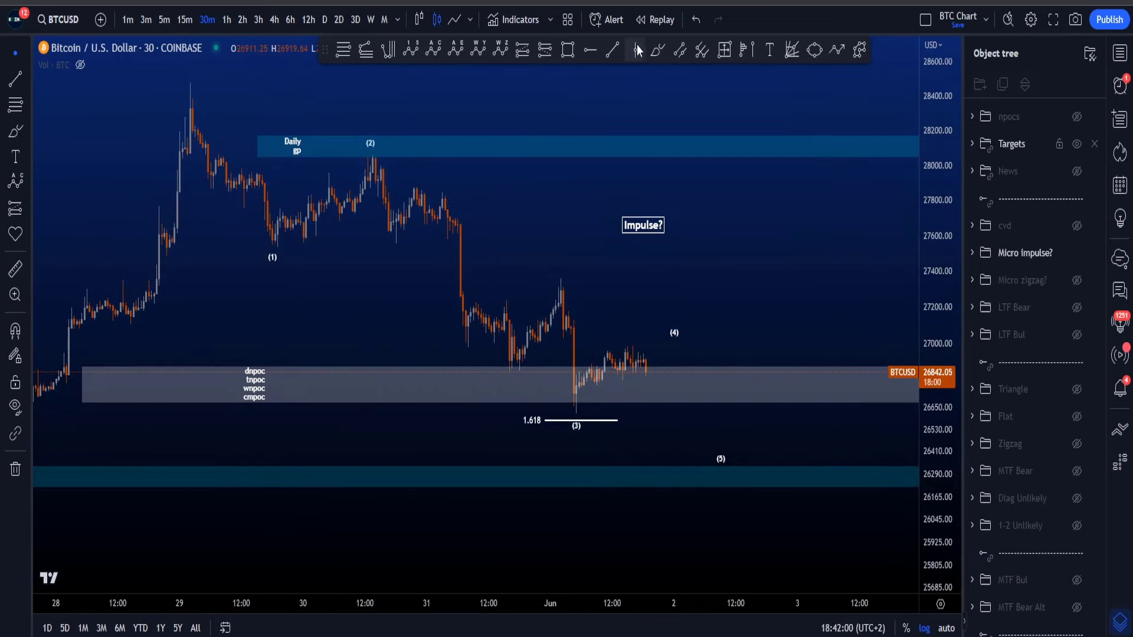
pyautogui.click(654, 51)
pyautogui.moveTo(192, 109)
pyautogui.mouseDown()
pyautogui.moveTo(222, 177)
pyautogui.moveTo(284, 254)
pyautogui.mouseUp()
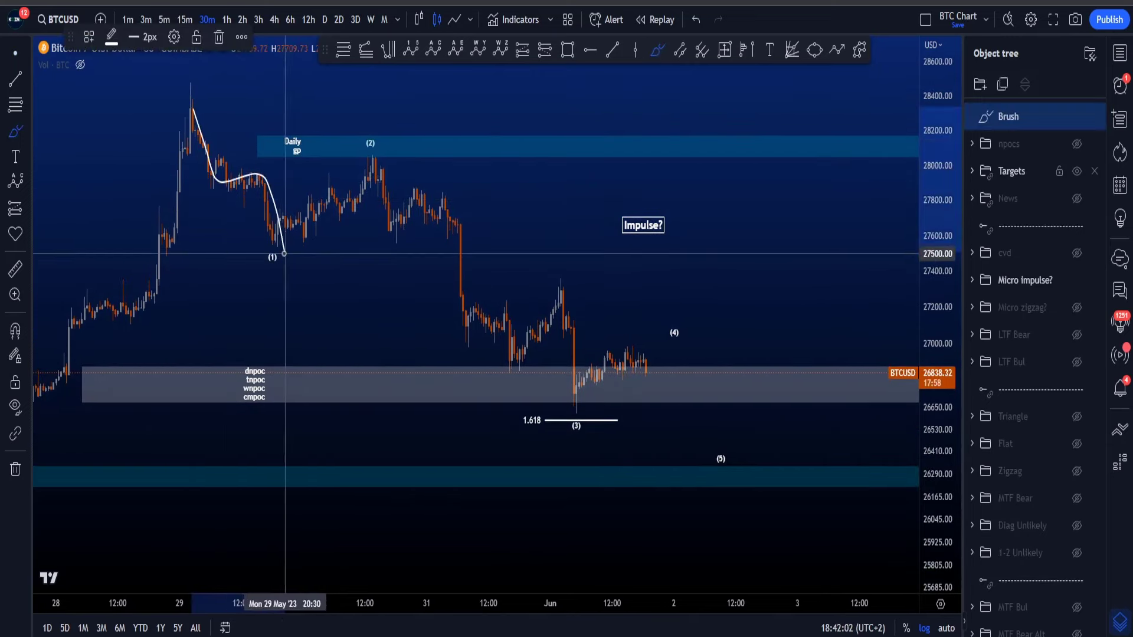
pyautogui.hotkey('ctrl', 'z')
pyautogui.moveTo(192, 106)
pyautogui.mouseDown()
pyautogui.moveTo(286, 217)
pyautogui.moveTo(207, 142)
pyautogui.mouseUp()
pyautogui.hotkey('ctrl', 'z')
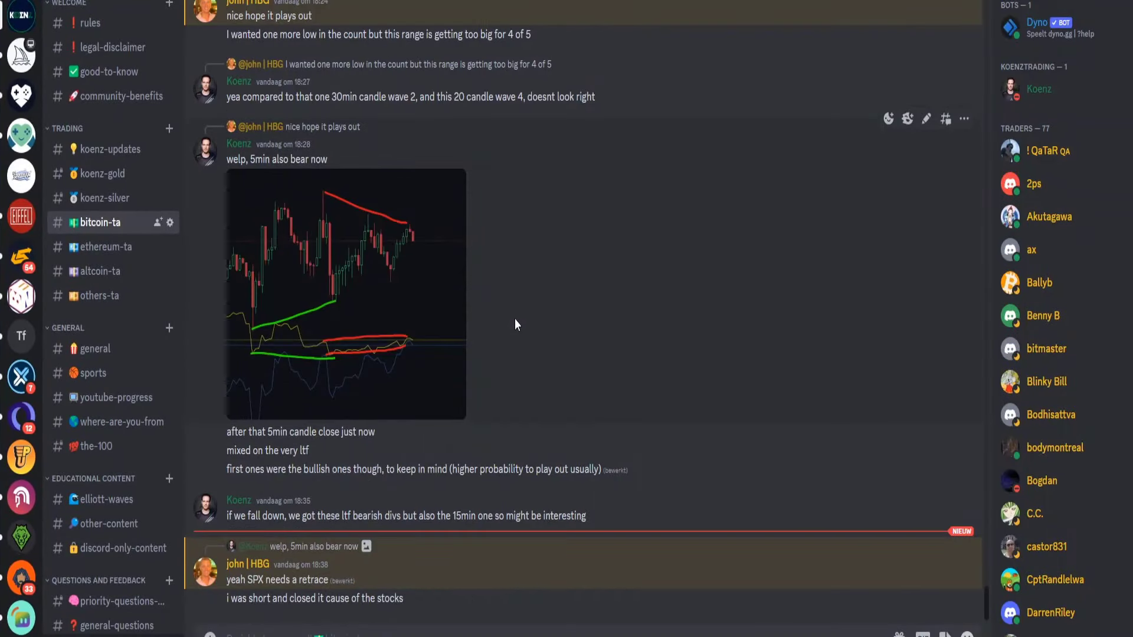
# - Switch to Discord and open the TradingView chart of the possible wave A impulse in the bitcoin-ta channel
pyautogui.scroll(10, 518, 424)
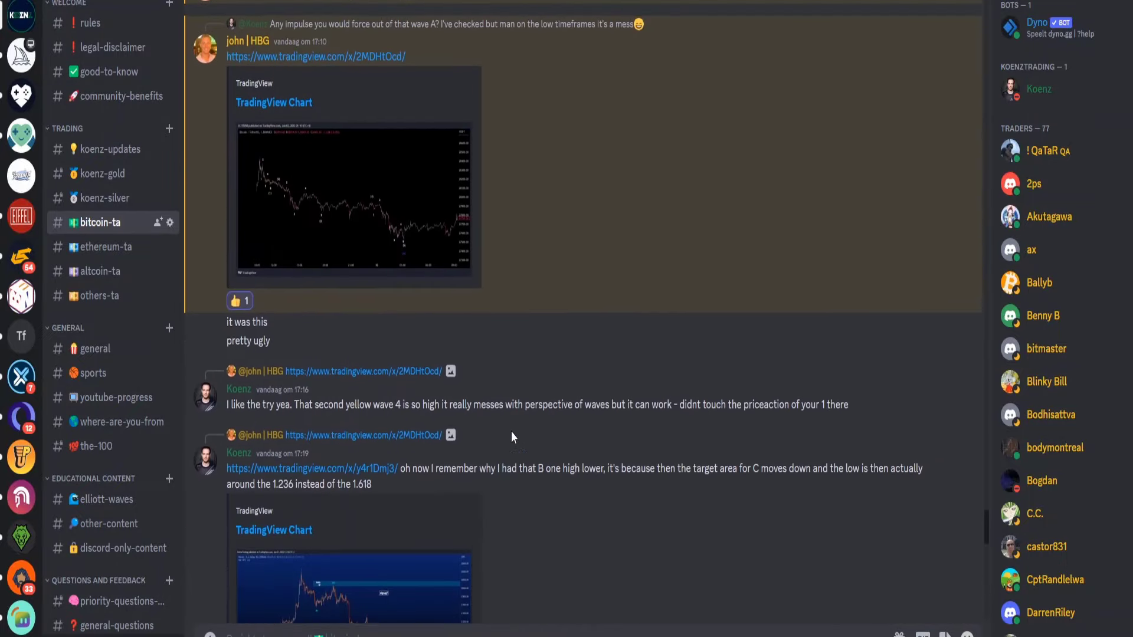
pyautogui.scroll(2, 511, 436)
pyautogui.click(415, 321)
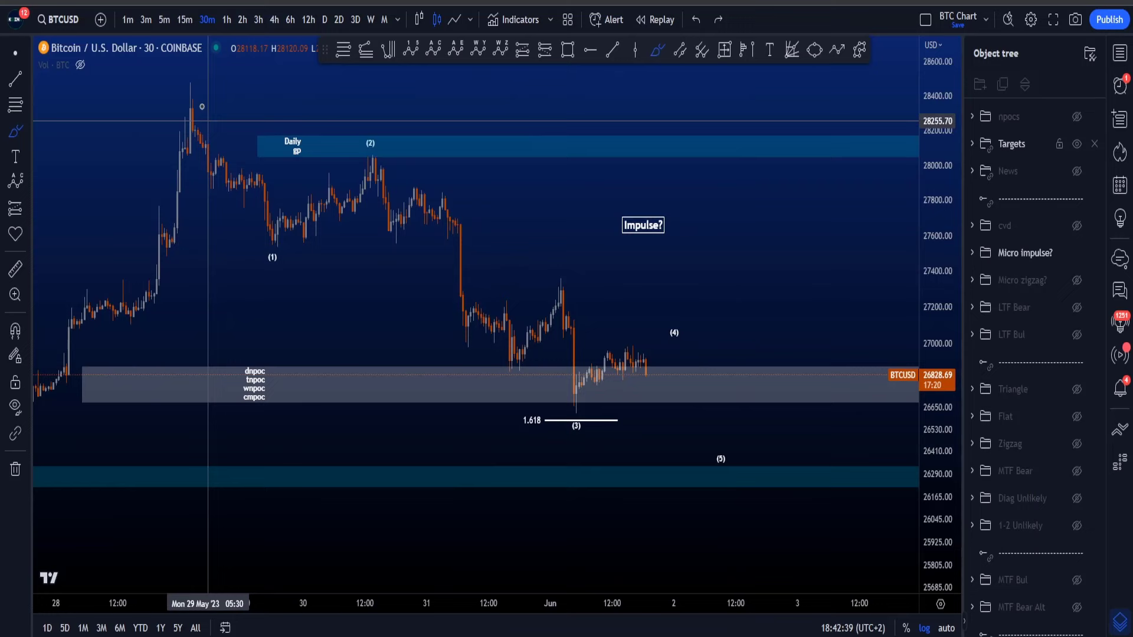
# - Circle the price action between the high and wave (1) on the BTCUSD chart, undoing each brush stroke
pyautogui.moveTo(200, 97)
pyautogui.mouseDown()
pyautogui.moveTo(283, 177)
pyautogui.moveTo(195, 236)
pyautogui.moveTo(232, 106)
pyautogui.moveTo(287, 244)
pyautogui.moveTo(192, 104)
pyautogui.moveTo(232, 151)
pyautogui.mouseUp()
pyautogui.hotkey('ctrl', 'z')
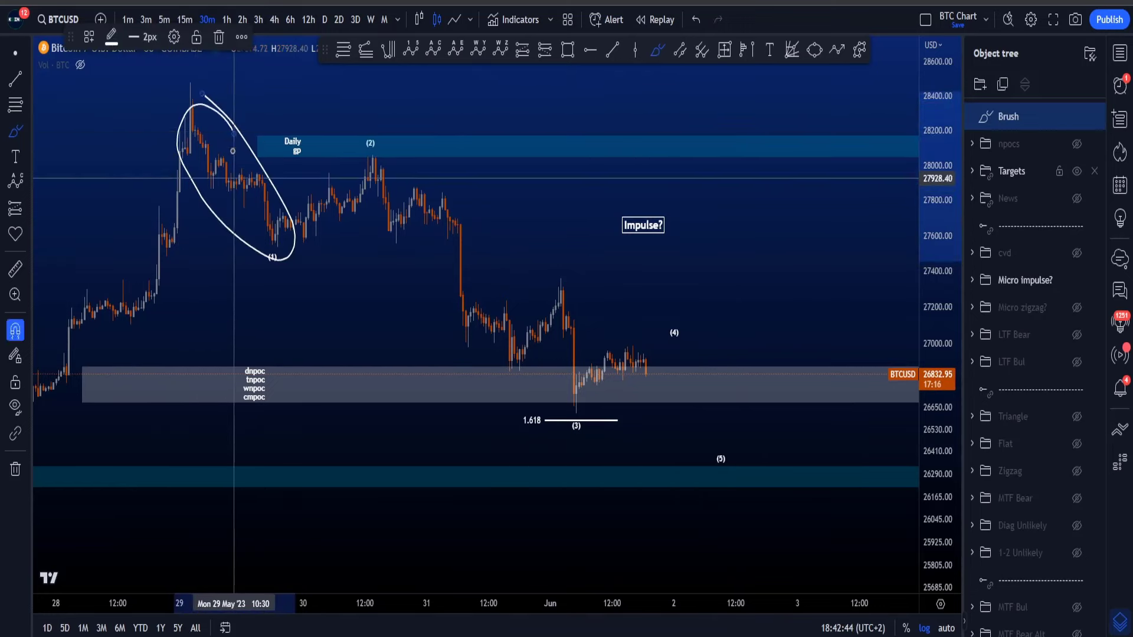
pyautogui.hotkey('ctrl', 'z')
pyautogui.moveTo(197, 95)
pyautogui.mouseDown()
pyautogui.moveTo(253, 139)
pyautogui.moveTo(197, 109)
pyautogui.mouseUp()
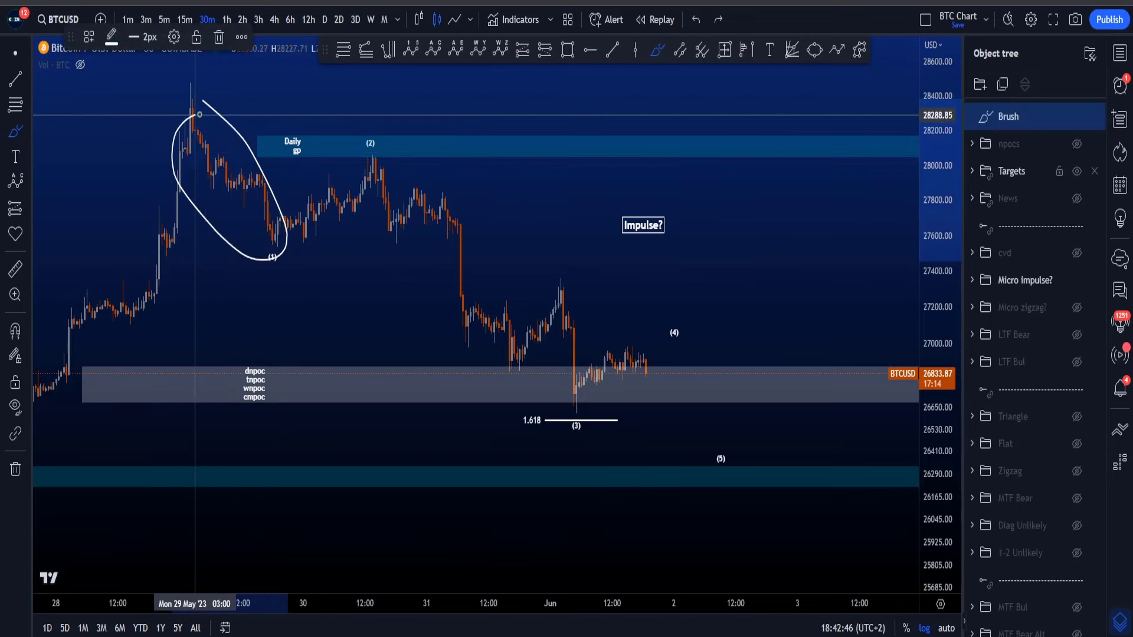
pyautogui.hotkey('ctrl', 'z')
pyautogui.press('Escape')
# - Circle the decline from wave (2) to wave (3) and brush over the drop into wave (1), undoing all strokes
pyautogui.moveTo(359, 265); pyautogui.dragTo(305, 220)
pyautogui.scroll(-2, 358, 219)
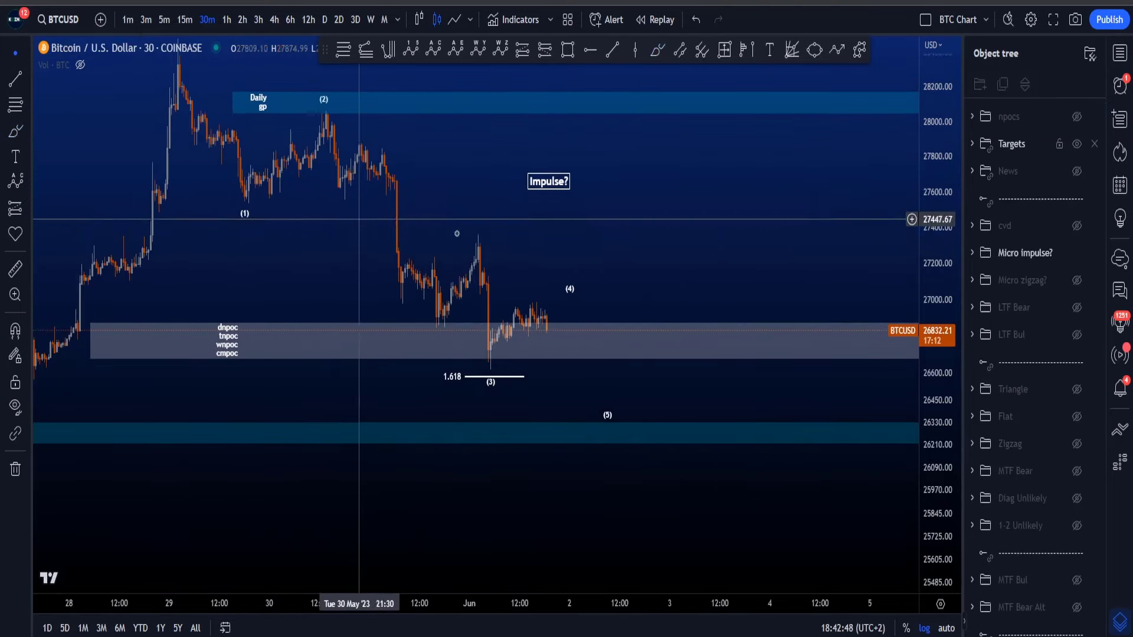
pyautogui.moveTo(940, 207); pyautogui.dragTo(941, 246)
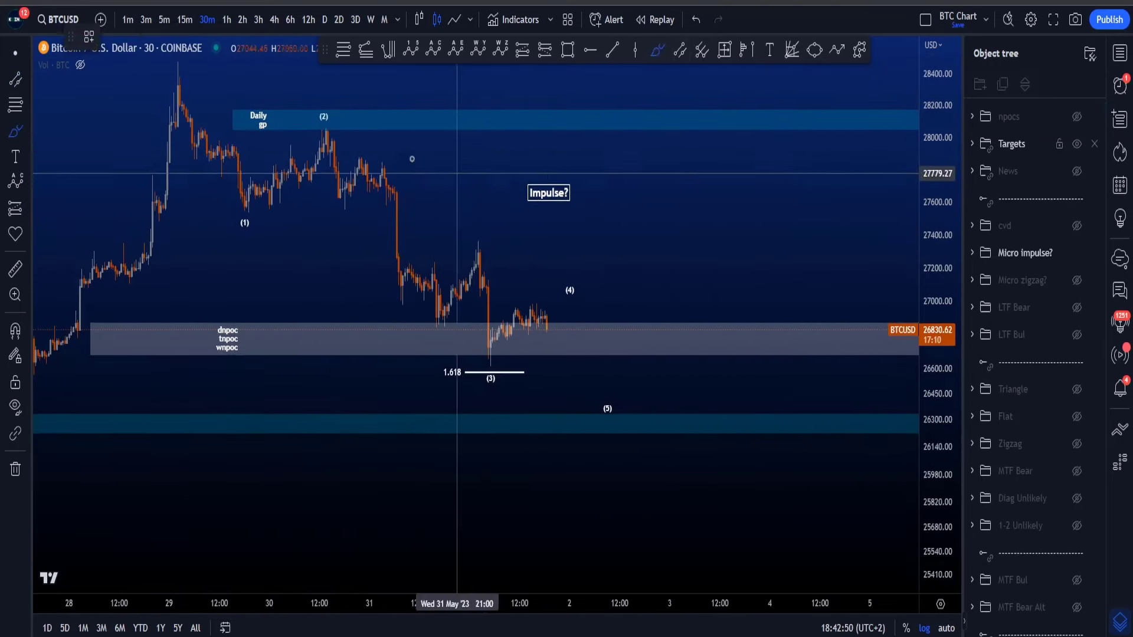
pyautogui.moveTo(358, 147)
pyautogui.mouseDown()
pyautogui.moveTo(443, 196)
pyautogui.moveTo(481, 380)
pyautogui.moveTo(394, 171)
pyautogui.mouseUp()
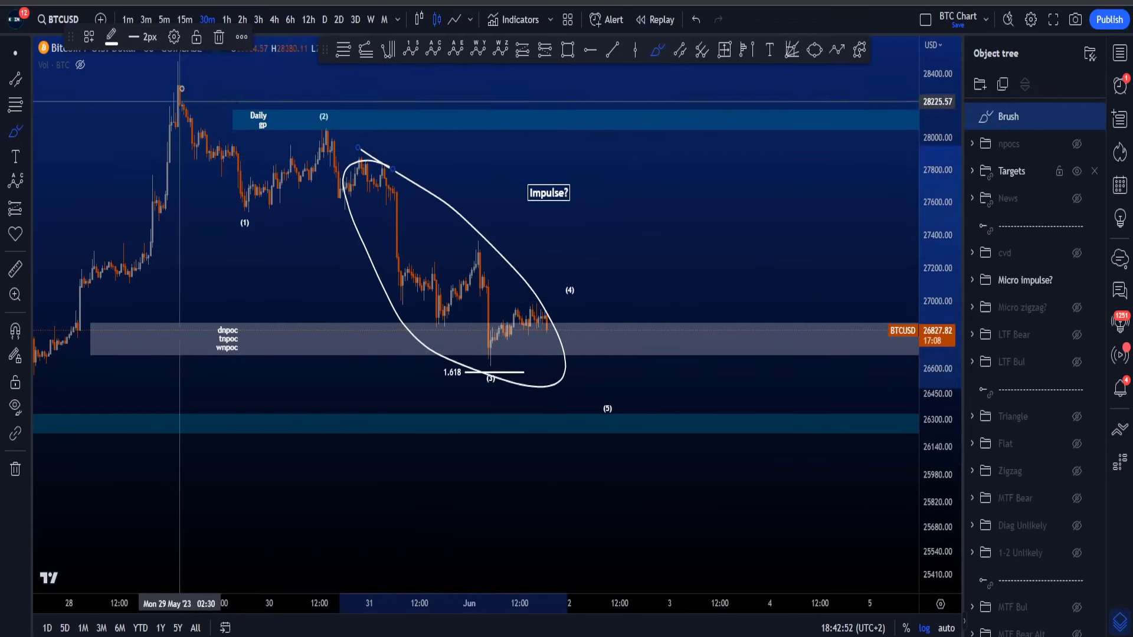
pyautogui.moveTo(181, 89); pyautogui.dragTo(248, 223)
pyautogui.hotkey('ctrl', 'z')
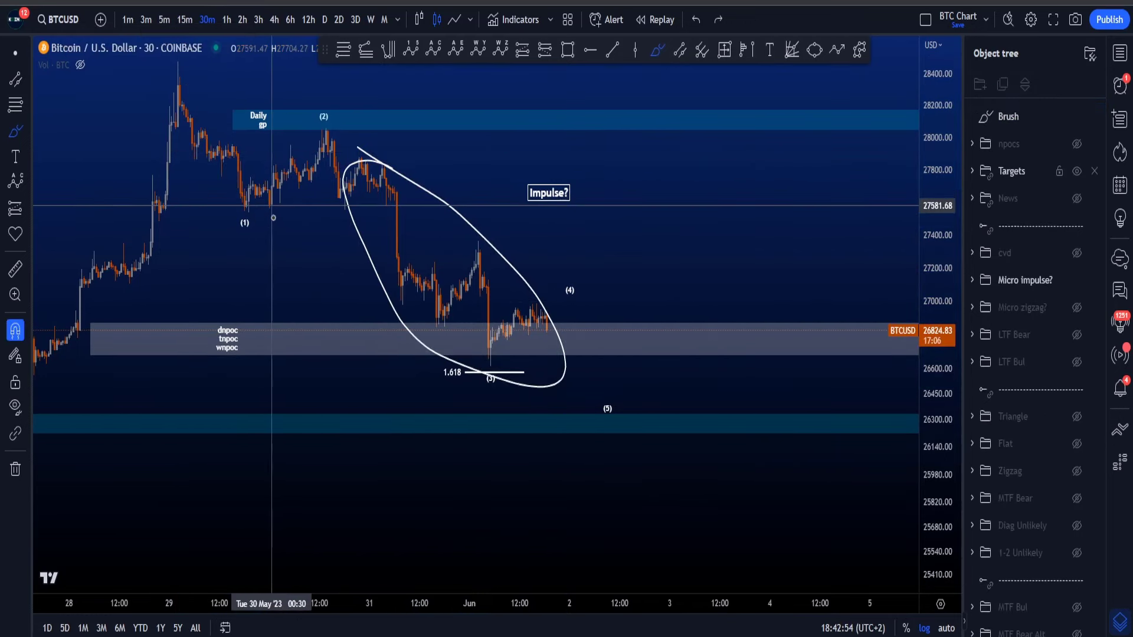
pyautogui.hotkey('ctrl', 'z')
pyautogui.moveTo(339, 142)
pyautogui.mouseDown()
pyautogui.moveTo(487, 252)
pyautogui.moveTo(329, 217)
pyautogui.mouseUp()
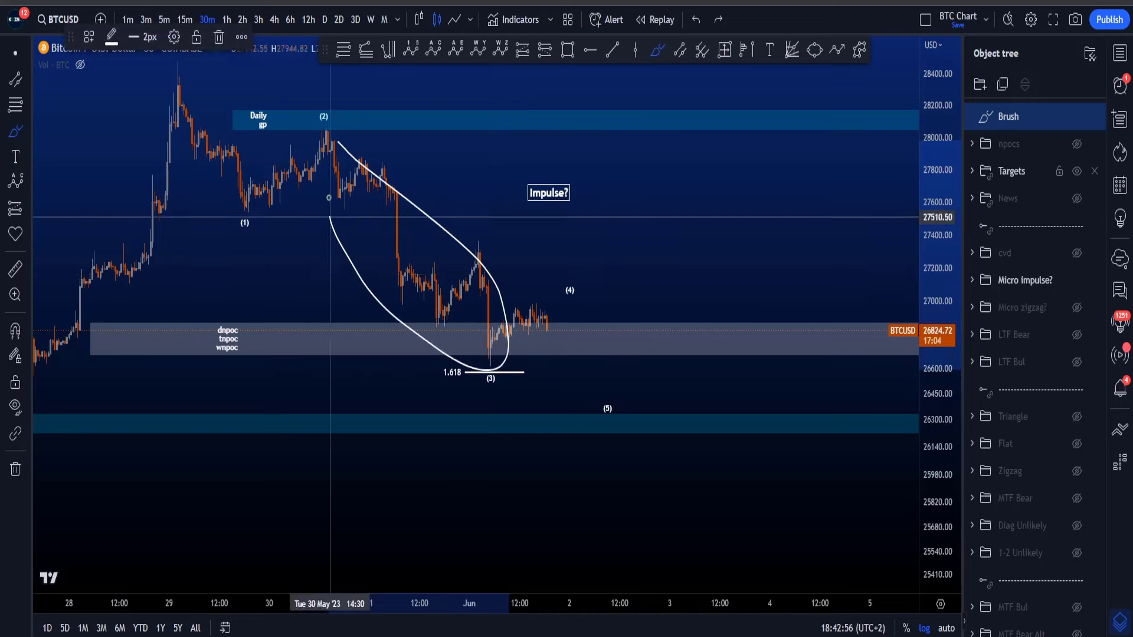
pyautogui.hotkey('ctrl', 'z')
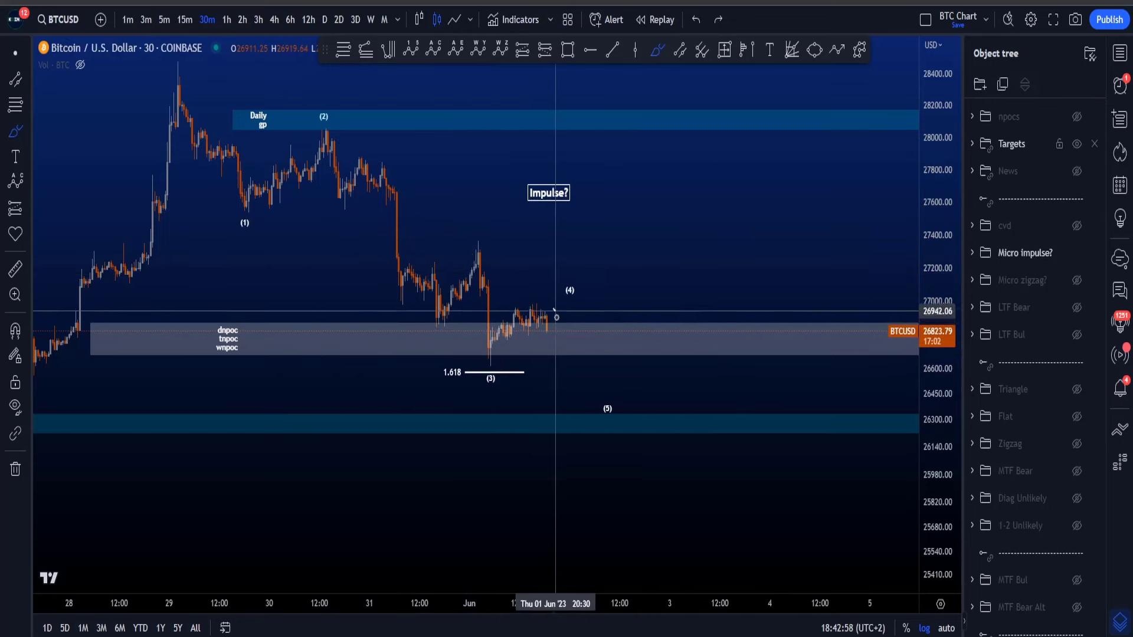
# - Mark the latest candles below wave (4) with short brush strokes, undoing them
pyautogui.moveTo(555, 317); pyautogui.dragTo(548, 329)
pyautogui.hotkey('ctrl', 'z')
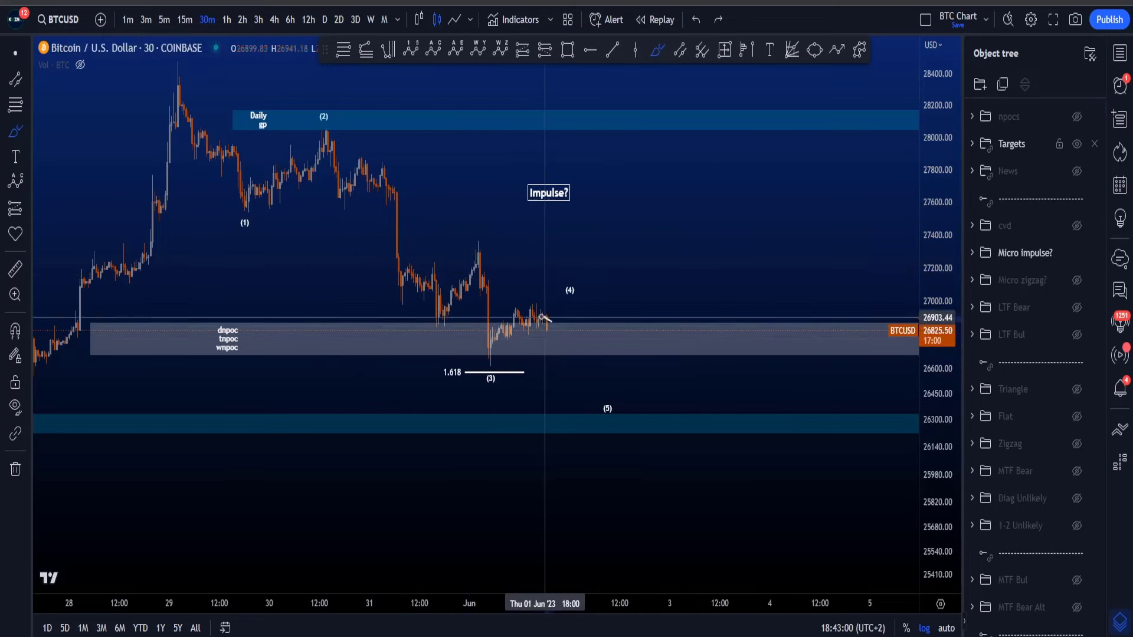
pyautogui.hotkey('ctrl', 'y')
pyautogui.hotkey('ctrl', 'z')
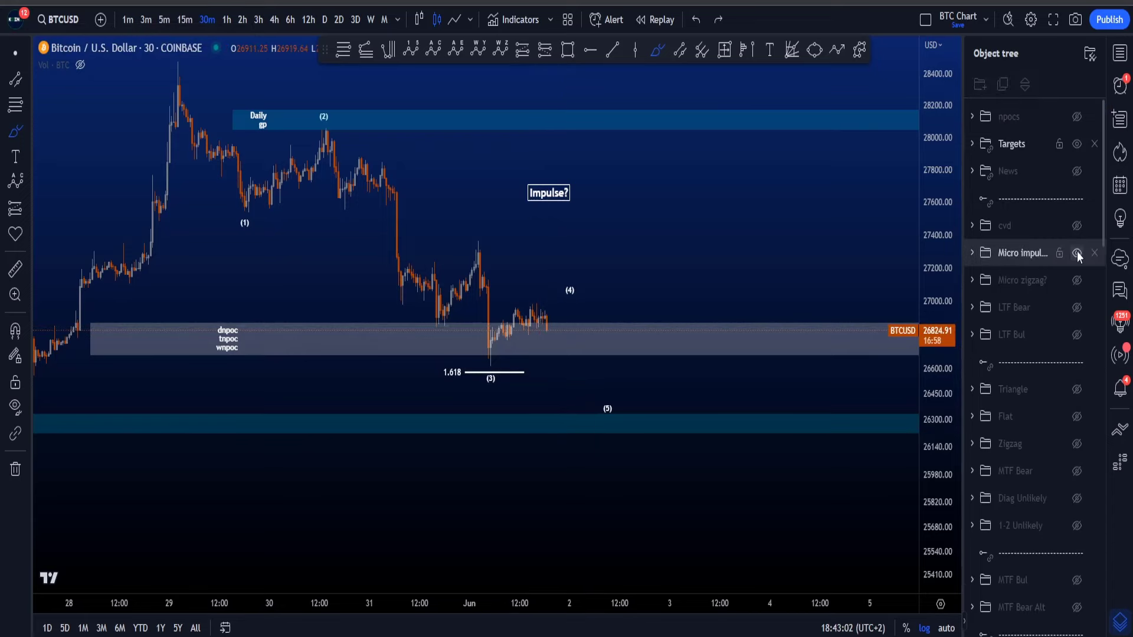
# - Hide the Micro Impulse? group and show the cvd group, with the whole Bul CVD line in view
pyautogui.click(1077, 253)
pyautogui.click(1077, 225)
pyautogui.scroll(-3, 885, 254)
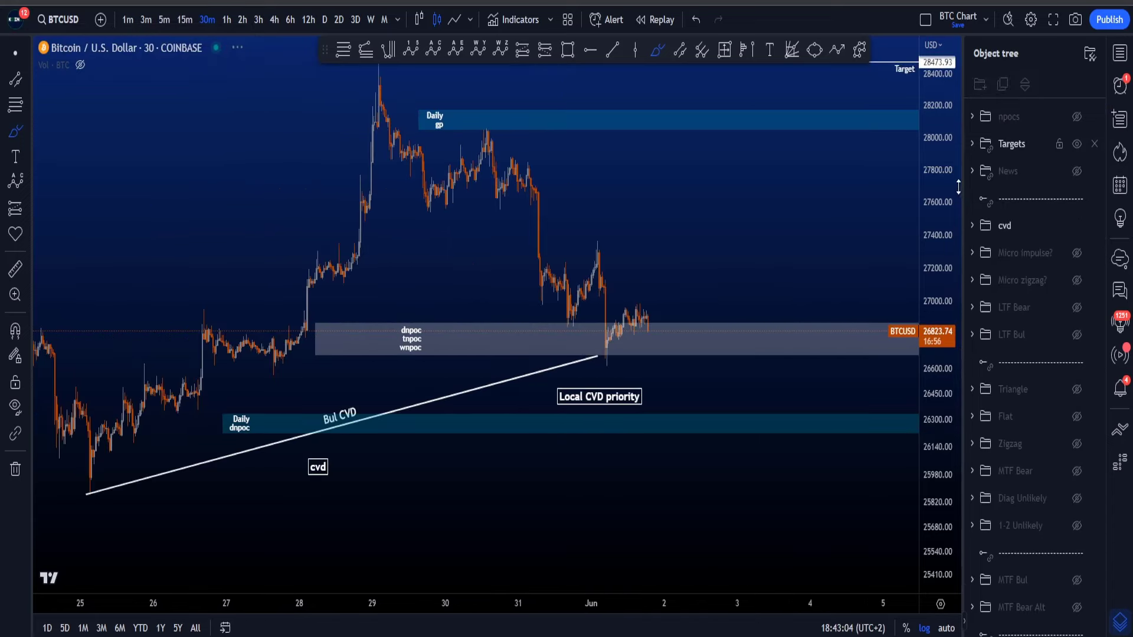
pyautogui.moveTo(929, 227); pyautogui.dragTo(928, 333)
# - Brush over the Bul CVD line between its two lows and mark the high at the Target line, undoing each stroke
pyautogui.moveTo(630, 370)
pyautogui.mouseDown()
pyautogui.moveTo(530, 392)
pyautogui.moveTo(547, 370)
pyautogui.moveTo(578, 404)
pyautogui.moveTo(622, 366)
pyautogui.mouseUp()
pyautogui.hotkey('ctrl', 'z')
pyautogui.moveTo(938, 401); pyautogui.dragTo(909, 432)
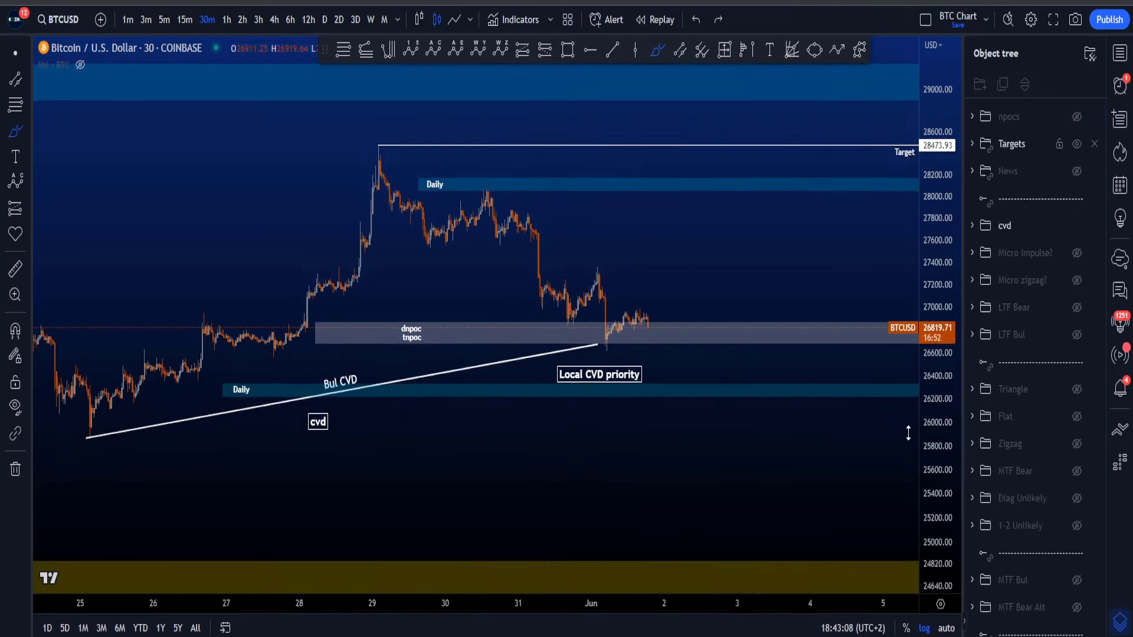
pyautogui.scroll(-2, 629, 406)
pyautogui.moveTo(260, 425); pyautogui.dragTo(662, 332)
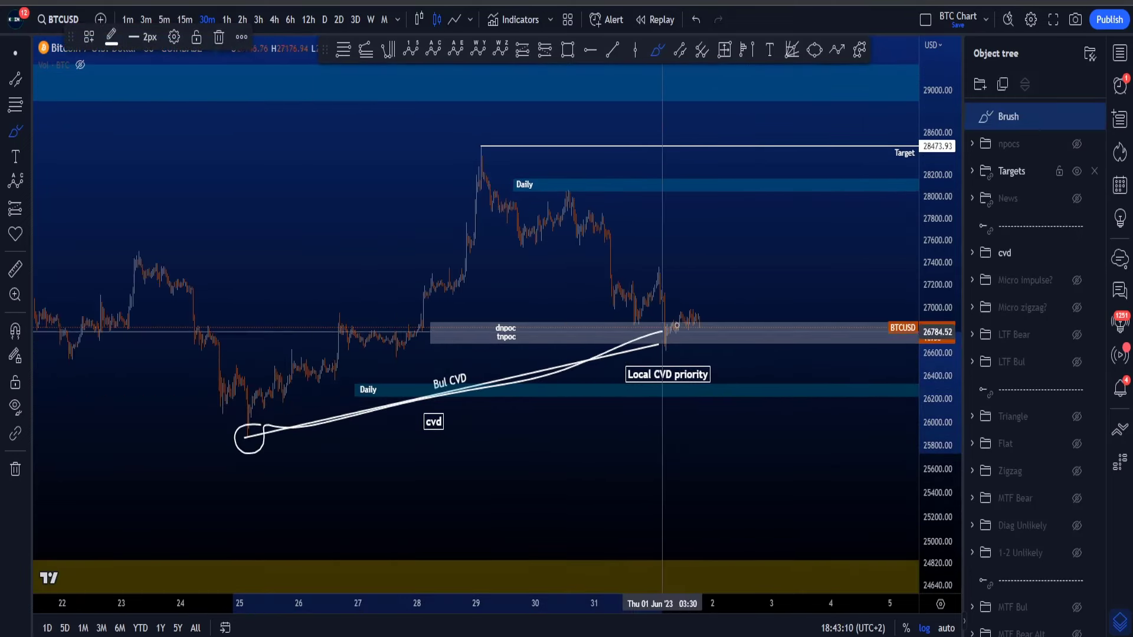
pyautogui.hotkey('ctrl', 'z')
pyautogui.moveTo(493, 139)
pyautogui.mouseDown()
pyautogui.moveTo(480, 140)
pyautogui.moveTo(494, 140)
pyautogui.mouseUp()
pyautogui.hotkey('ctrl', 'z')
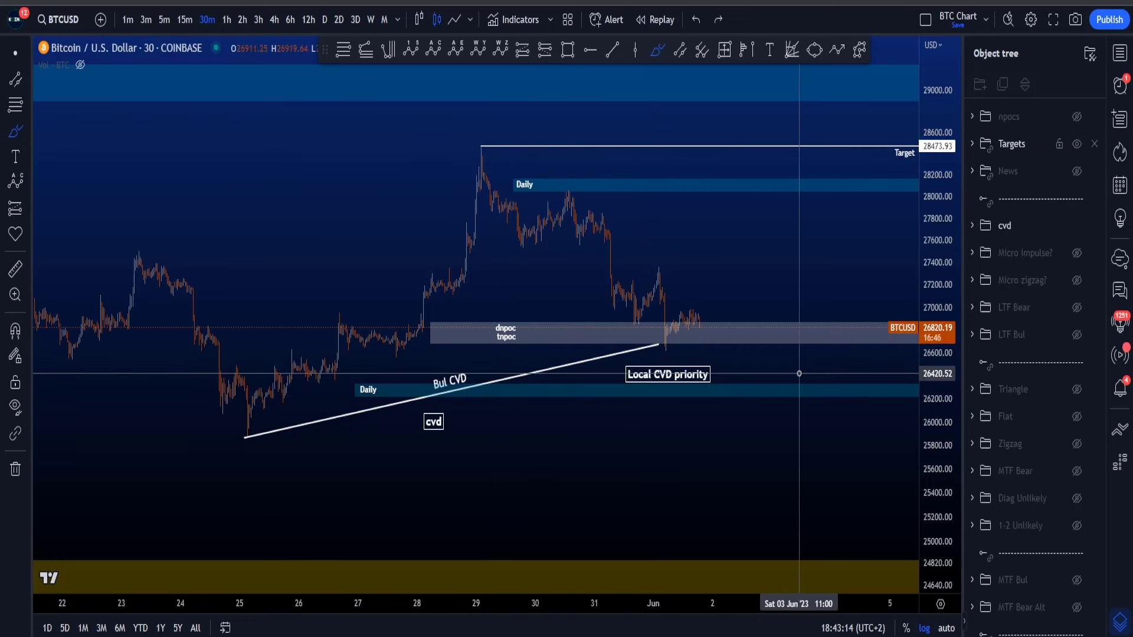
# - Brush over the latest price spike and circle the recent drop and recovery above the CVD line, undoing each stroke
pyautogui.scroll(2, 798, 373)
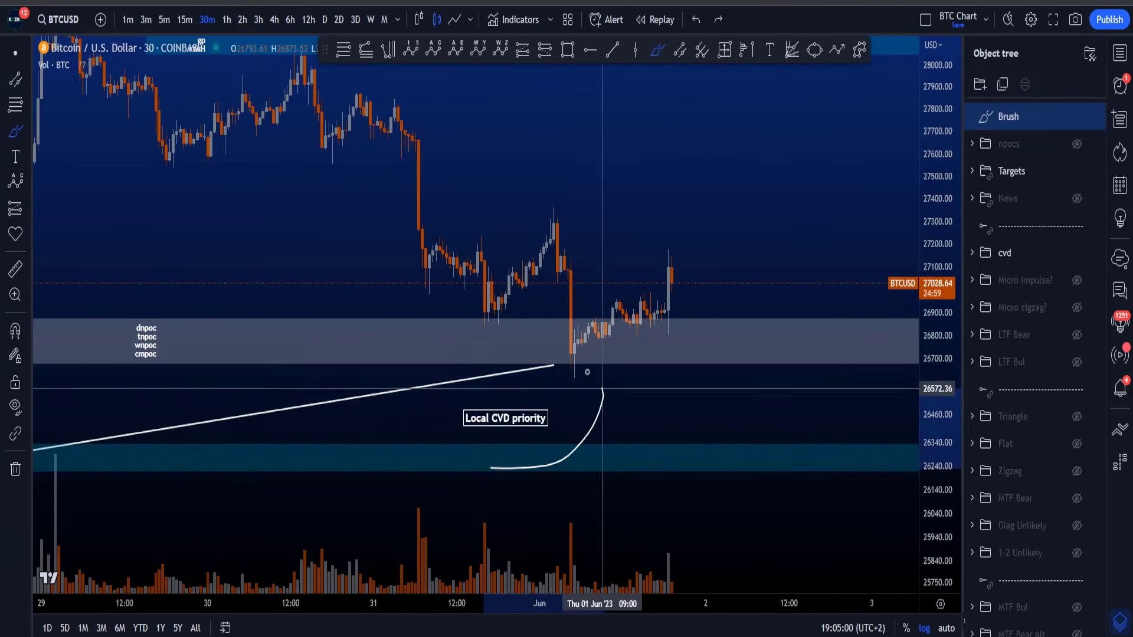
pyautogui.hotkey('ctrl', 'z')
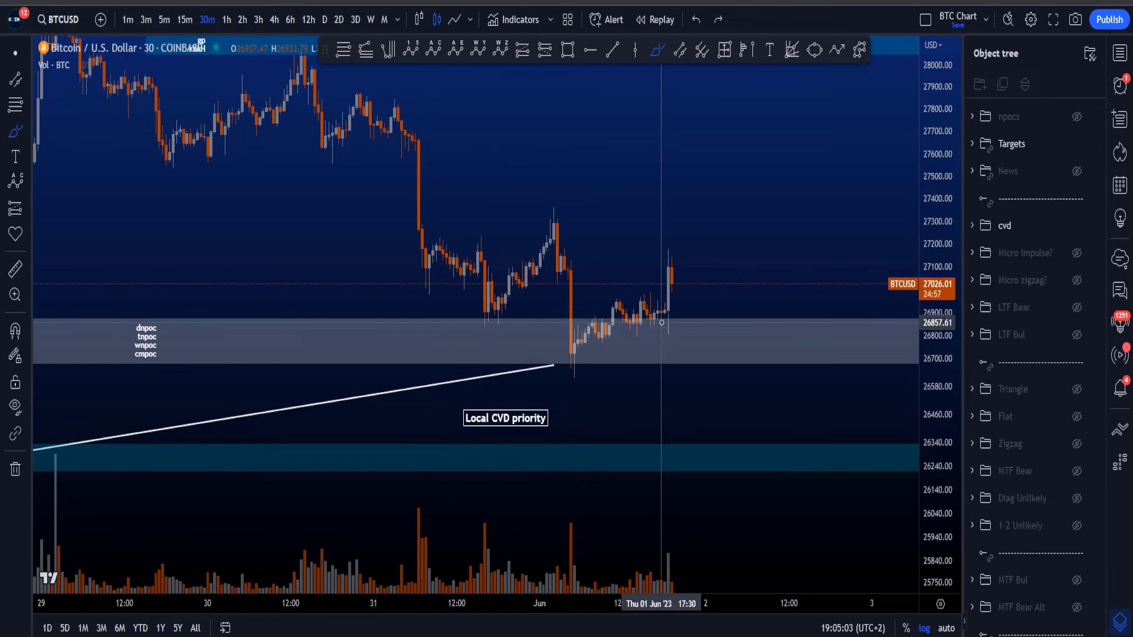
pyautogui.moveTo(666, 323)
pyautogui.mouseDown()
pyautogui.moveTo(693, 259)
pyautogui.moveTo(663, 318)
pyautogui.moveTo(670, 253)
pyautogui.moveTo(698, 278)
pyautogui.moveTo(665, 287)
pyautogui.mouseUp()
pyautogui.hotkey('ctrl', 'z')
pyautogui.moveTo(550, 214)
pyautogui.mouseDown()
pyautogui.moveTo(650, 238)
pyautogui.moveTo(522, 251)
pyautogui.moveTo(689, 339)
pyautogui.mouseUp()
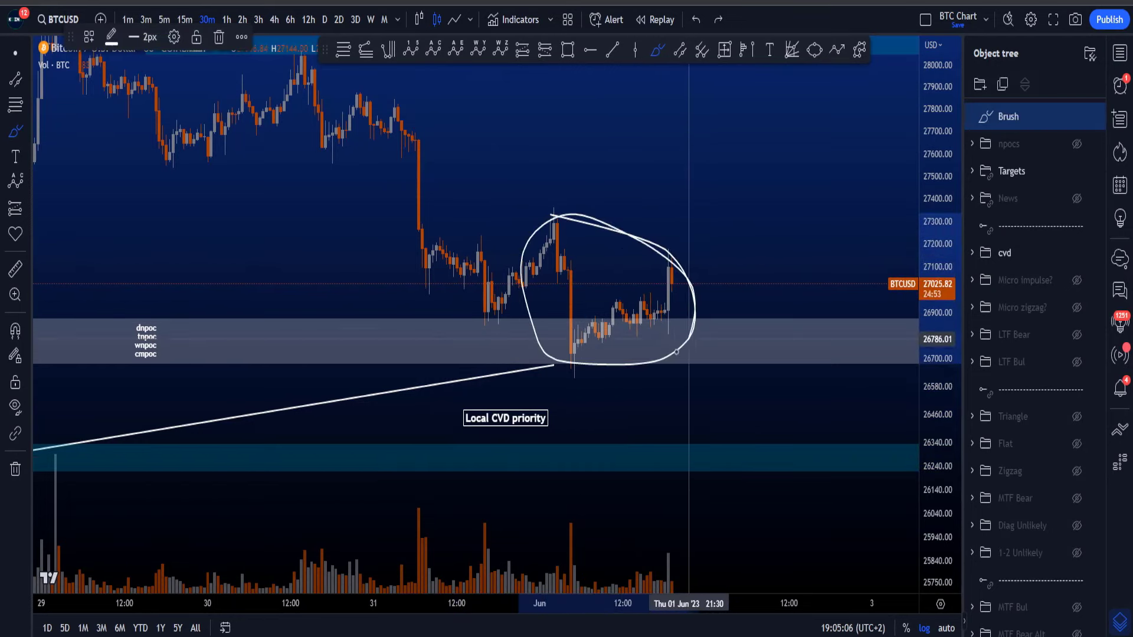
pyautogui.hotkey('ctrl', 'z')
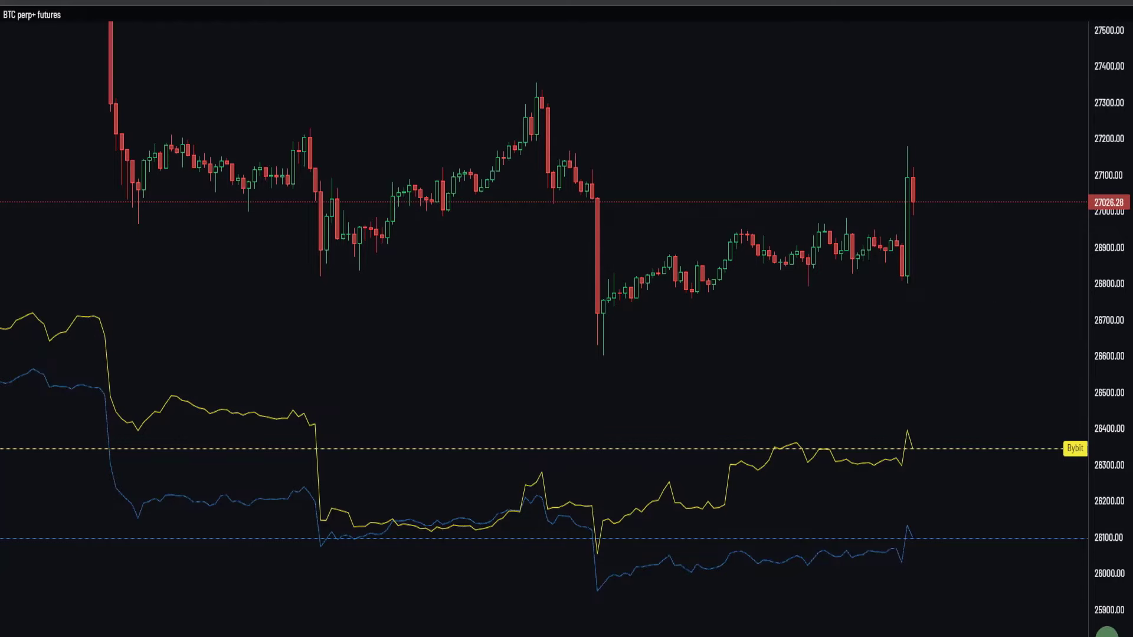
# - Switch to the BTC perp+ futures chart and examine the recent 15m candles against the yellow and blue CVD lines
pyautogui.moveTo(991, 320); pyautogui.dragTo(955, 349)
pyautogui.moveTo(1093, 402); pyautogui.dragTo(1073, 284)
pyautogui.moveTo(995, 294); pyautogui.dragTo(996, 327)
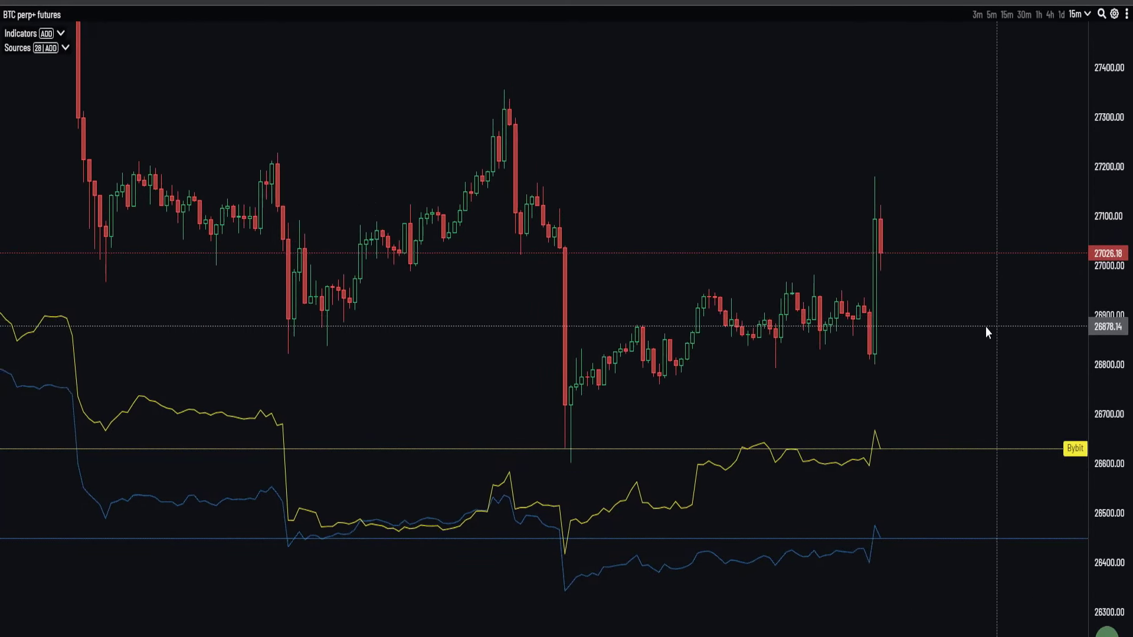
pyautogui.scroll(2, 986, 326)
pyautogui.moveTo(1012, 137); pyautogui.dragTo(1003, 86)
pyautogui.moveTo(1101, 116); pyautogui.dragTo(1096, 135)
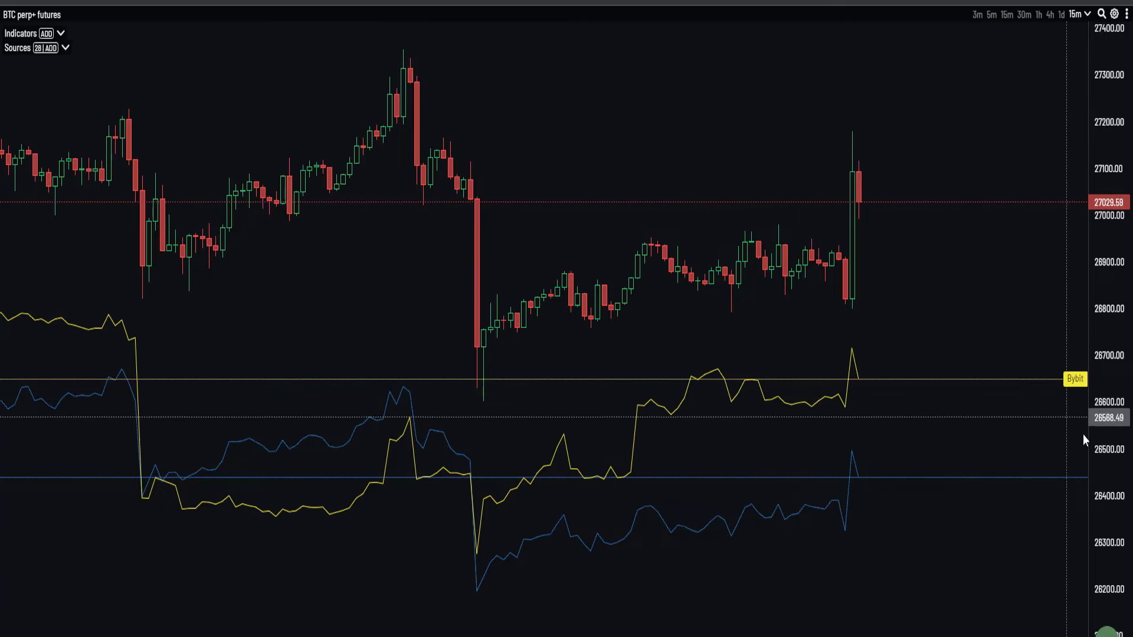
# - Set the BTC perp+ futures chart to the 5m timeframe and enlarge the recent candles together with the yellow and blue CVD lines
pyautogui.moveTo(1108, 443); pyautogui.dragTo(1114, 168)
pyautogui.scroll(4, 692, 181)
pyautogui.moveTo(674, 172); pyautogui.dragTo(750, 178)
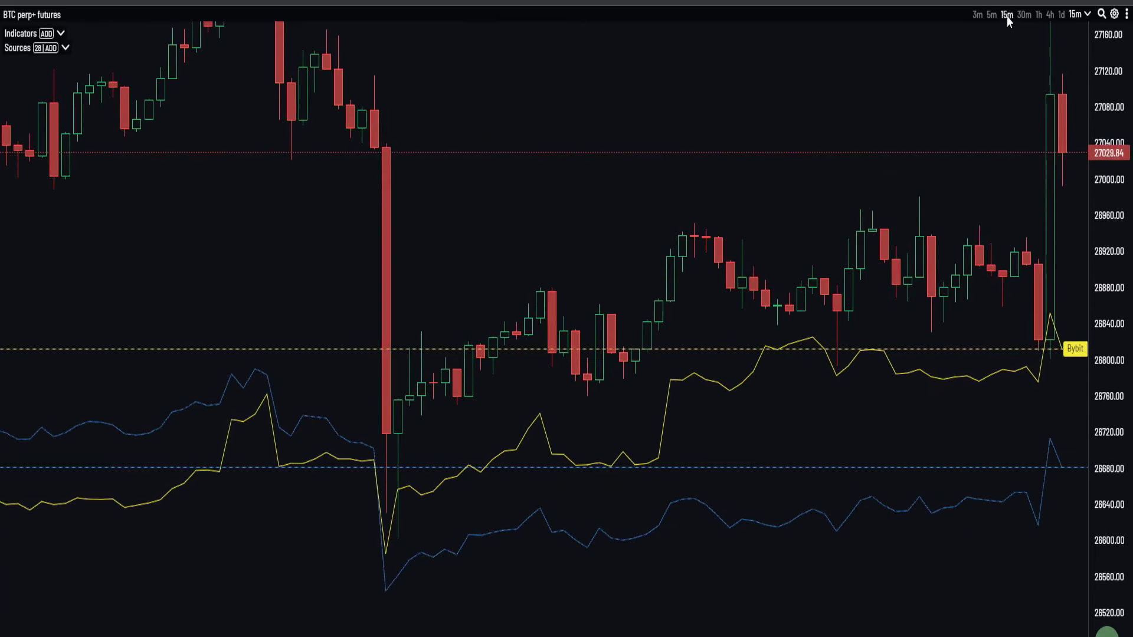
pyautogui.click(991, 15)
pyautogui.scroll(-5, 869, 221)
pyautogui.moveTo(860, 203); pyautogui.dragTo(973, 187)
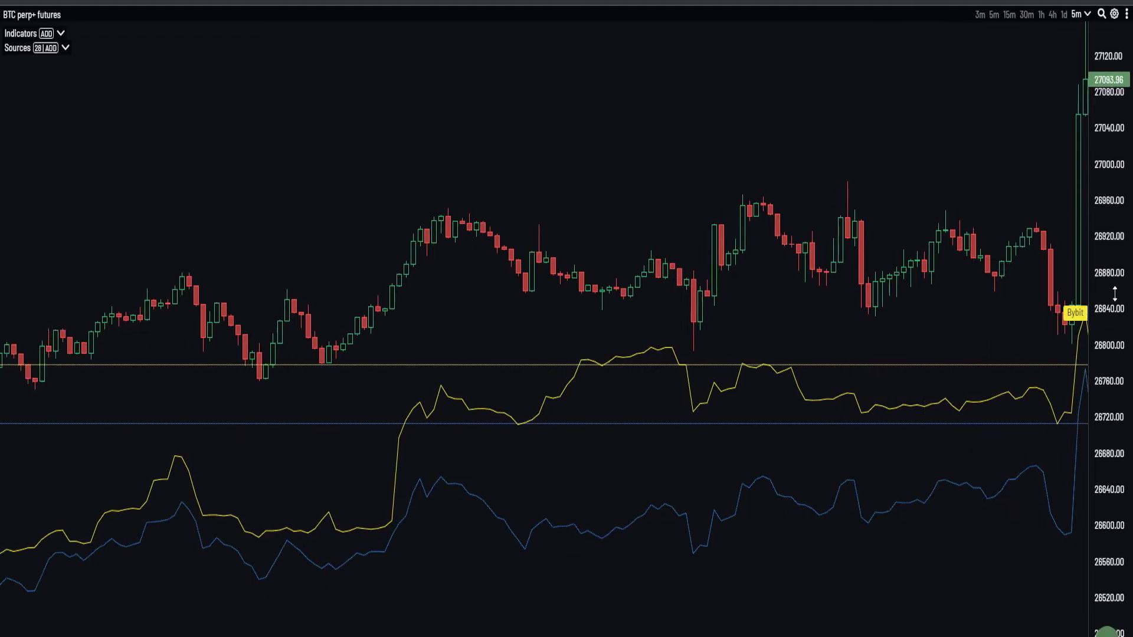
pyautogui.moveTo(1115, 294); pyautogui.dragTo(1114, 126)
pyautogui.scroll(1, 915, 187)
pyautogui.scroll(1, 938, 188)
pyautogui.moveTo(936, 180); pyautogui.dragTo(933, 152)
pyautogui.moveTo(1108, 207); pyautogui.dragTo(1056, 77)
pyautogui.scroll(2, 949, 127)
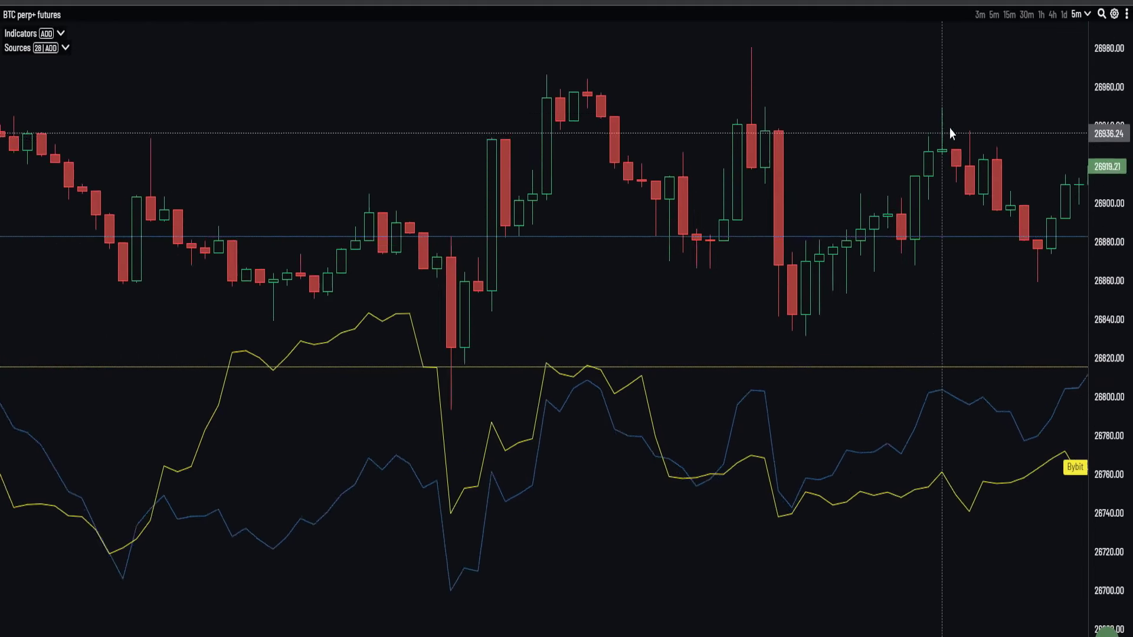
# - Examine the recent 5m swing highs and lows against the matching turns in the yellow and blue CVD lines
pyautogui.moveTo(931, 114); pyautogui.dragTo(867, 122)
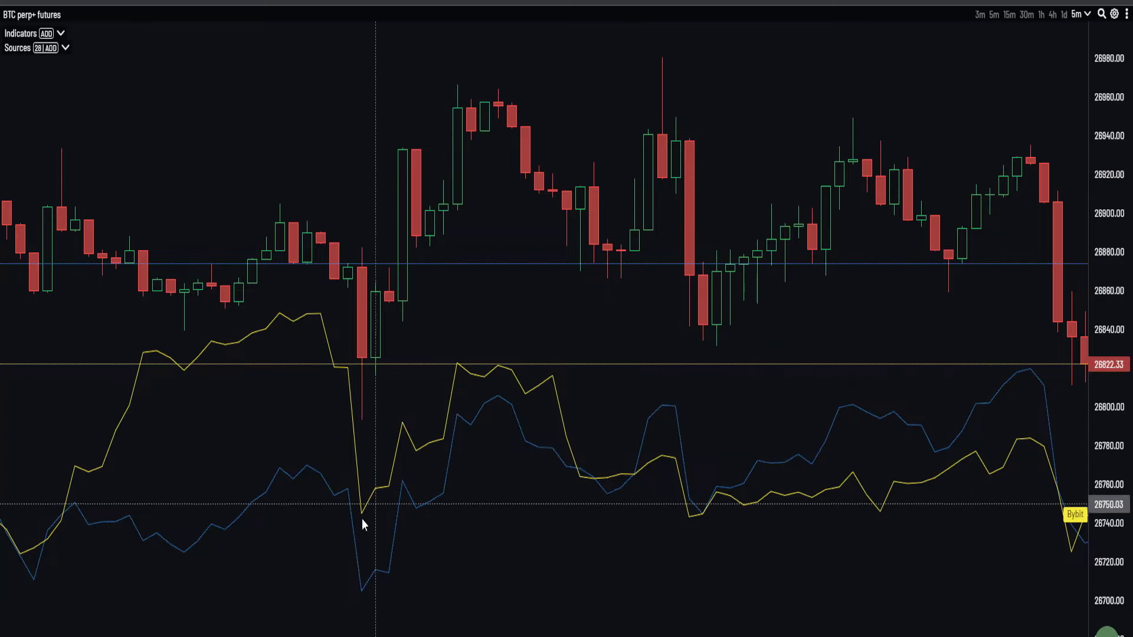
pyautogui.moveTo(751, 382); pyautogui.dragTo(668, 442)
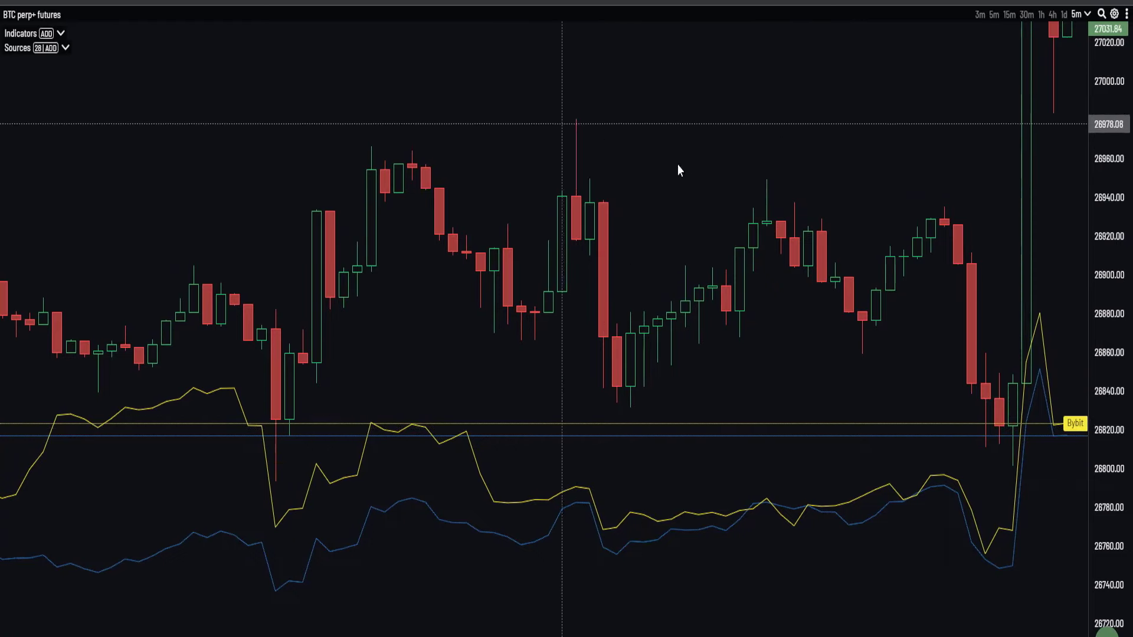
pyautogui.hscroll(3, 677, 165)
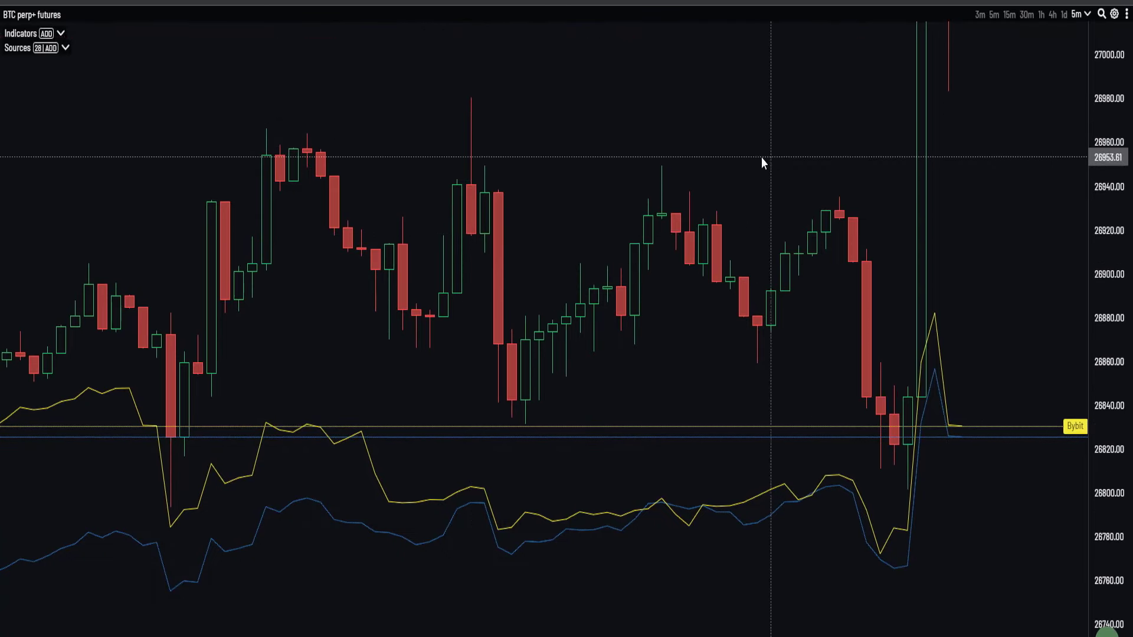
pyautogui.scroll(3, 761, 157)
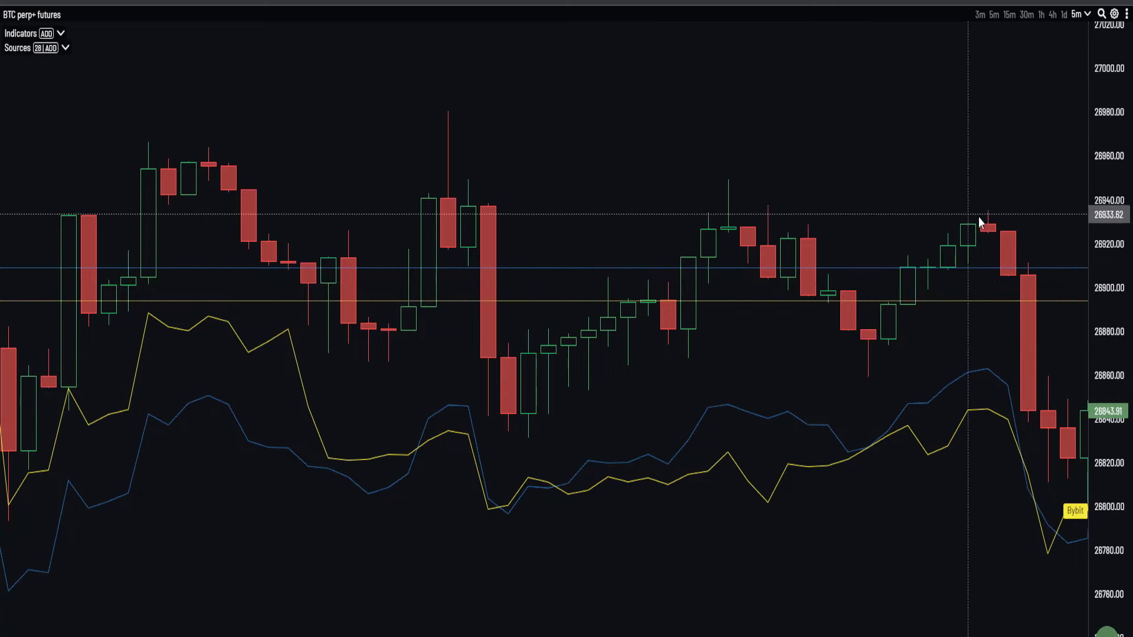
pyautogui.moveTo(958, 214); pyautogui.dragTo(834, 112)
pyautogui.scroll(-3, 814, 113)
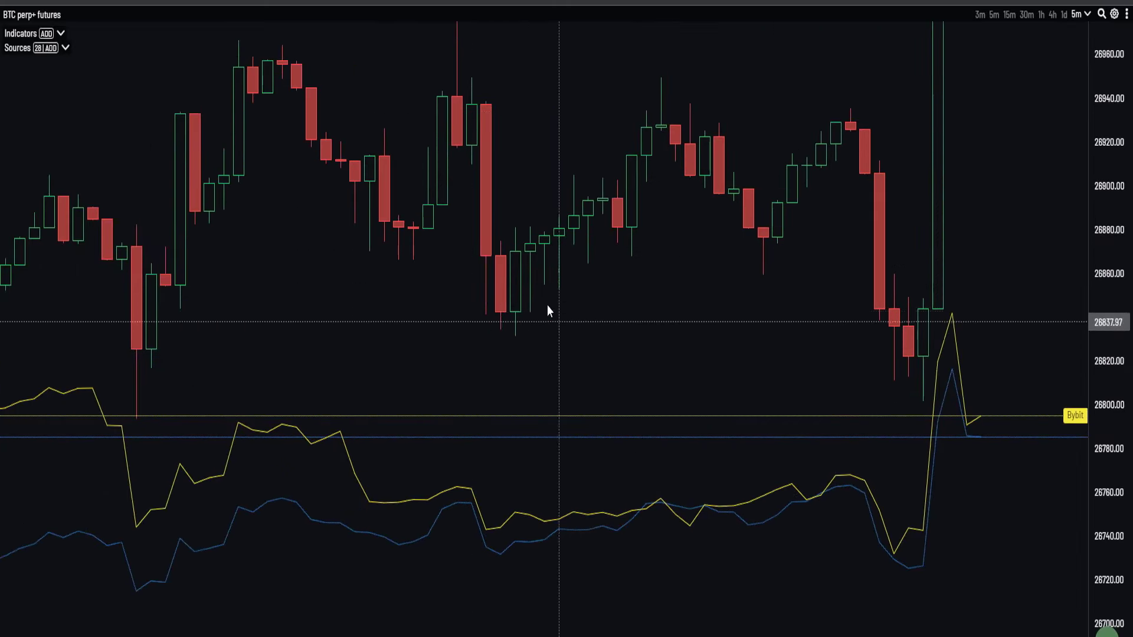
pyautogui.scroll(-2, 527, 319)
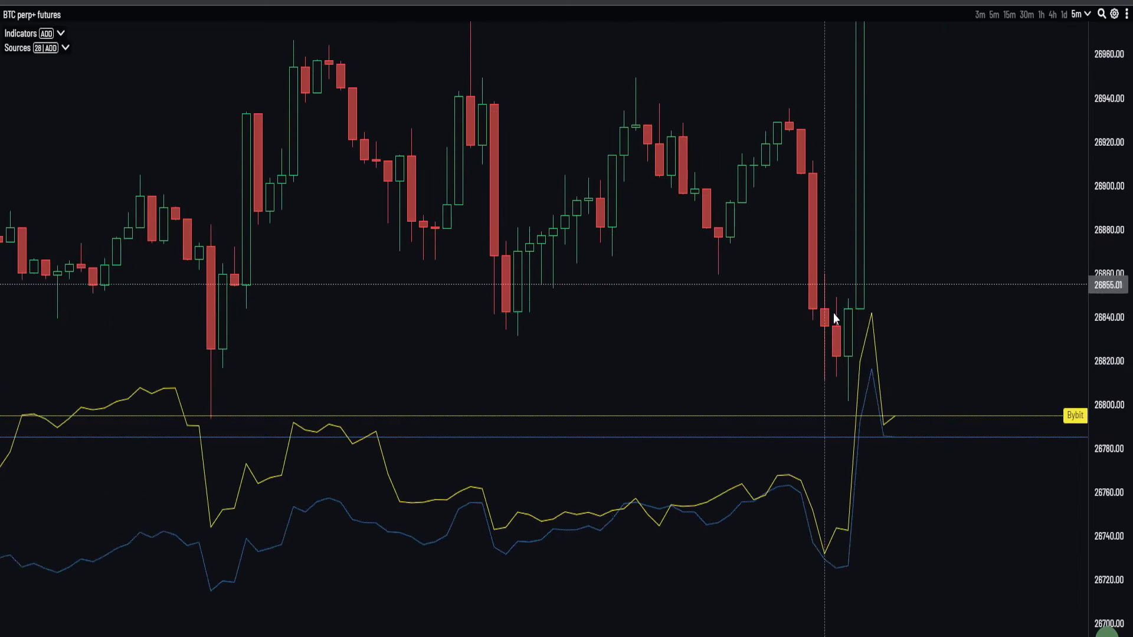
pyautogui.moveTo(742, 332); pyautogui.dragTo(852, 268)
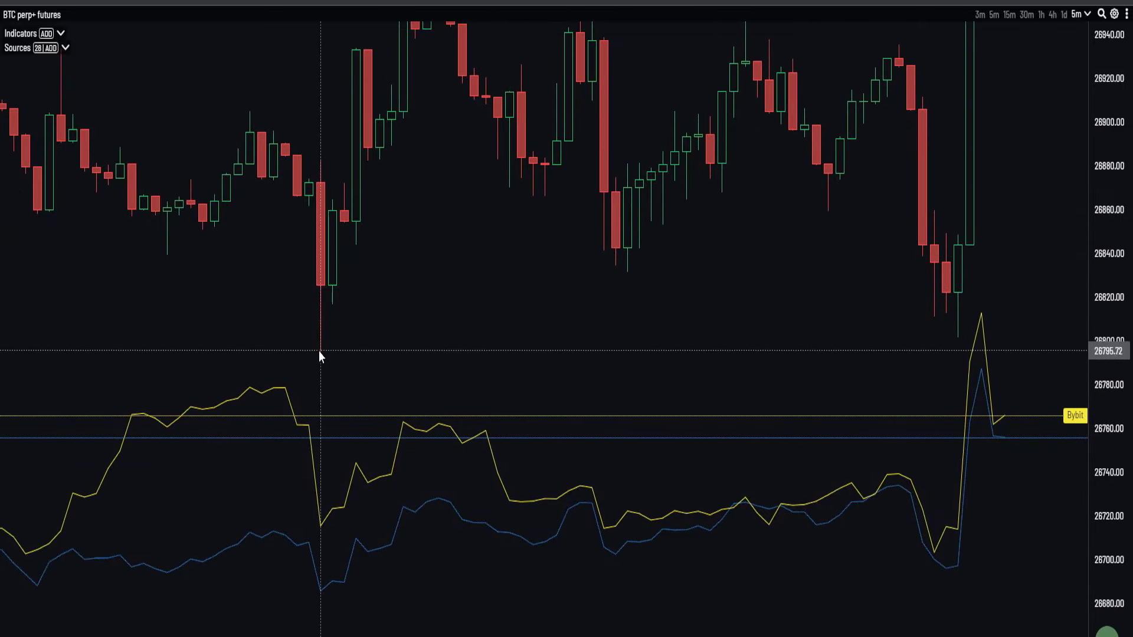
pyautogui.moveTo(1092, 289); pyautogui.dragTo(1090, 430)
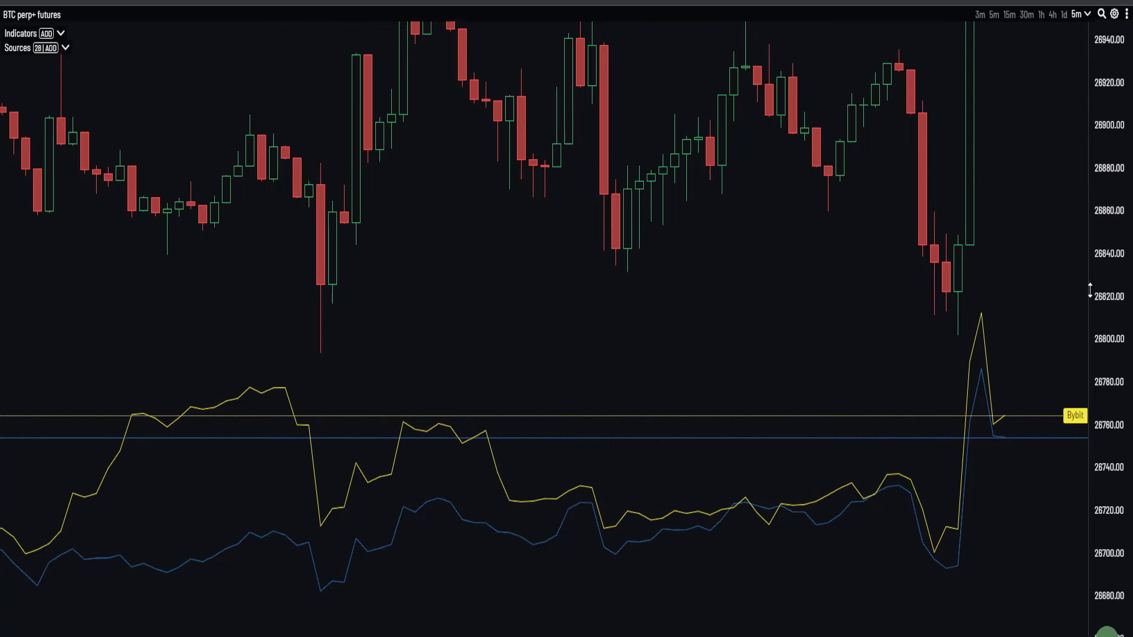
pyautogui.moveTo(880, 374); pyautogui.dragTo(855, 386)
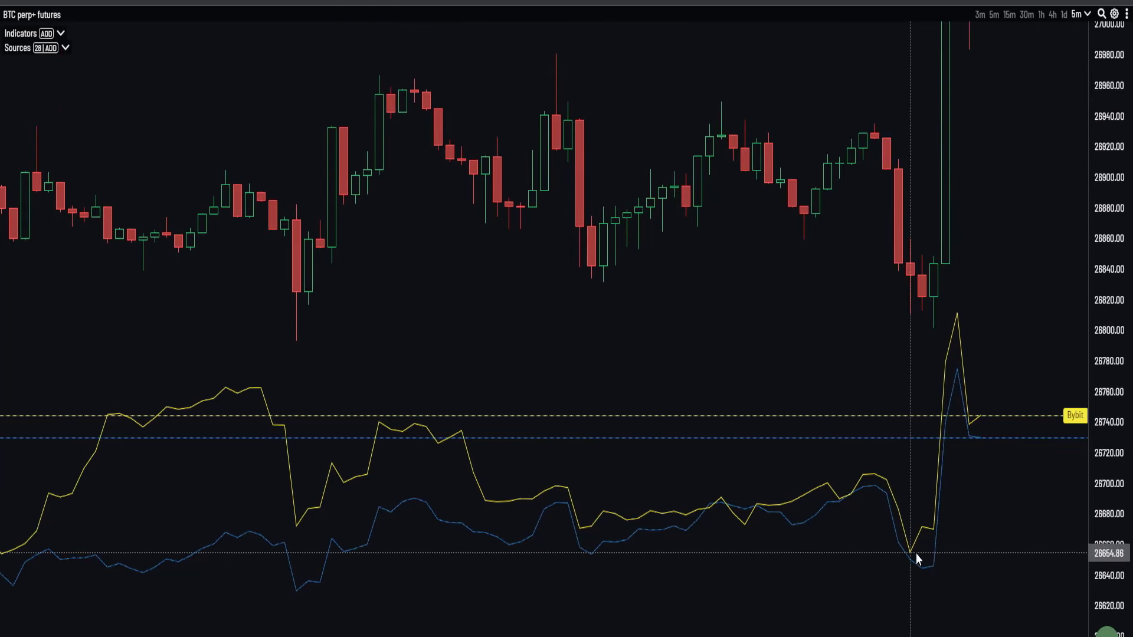
# - Compare the latest 5m low with earlier lows over a wider range, back to the sharp drop, against both CVD lines
pyautogui.scroll(-3, 927, 372)
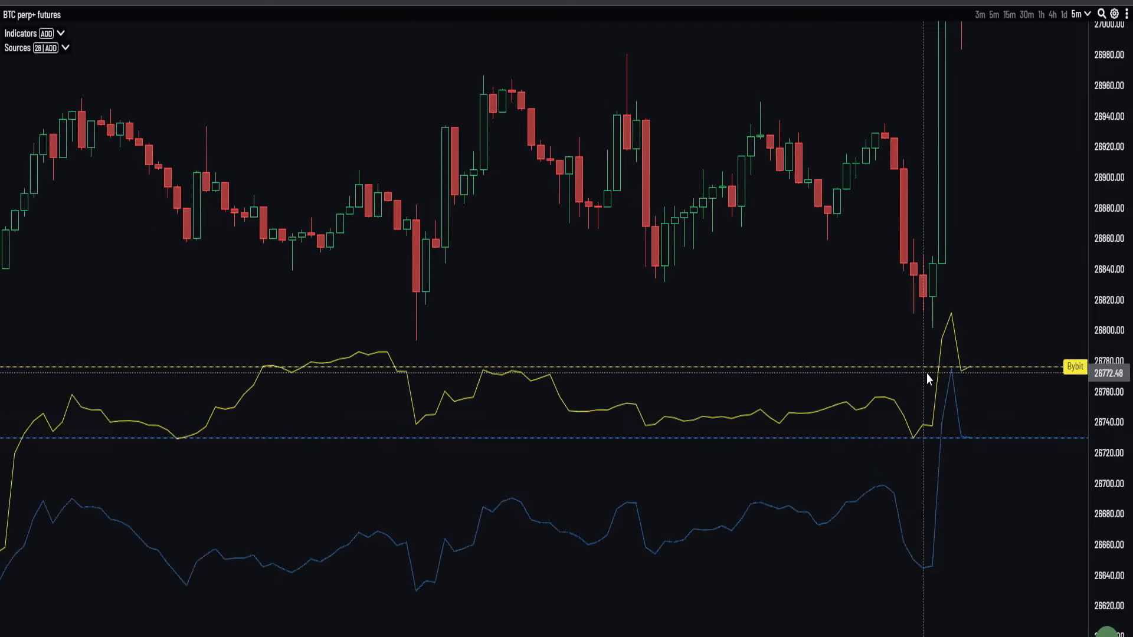
pyautogui.moveTo(1104, 265); pyautogui.dragTo(1102, 472)
pyautogui.scroll(-2, 725, 255)
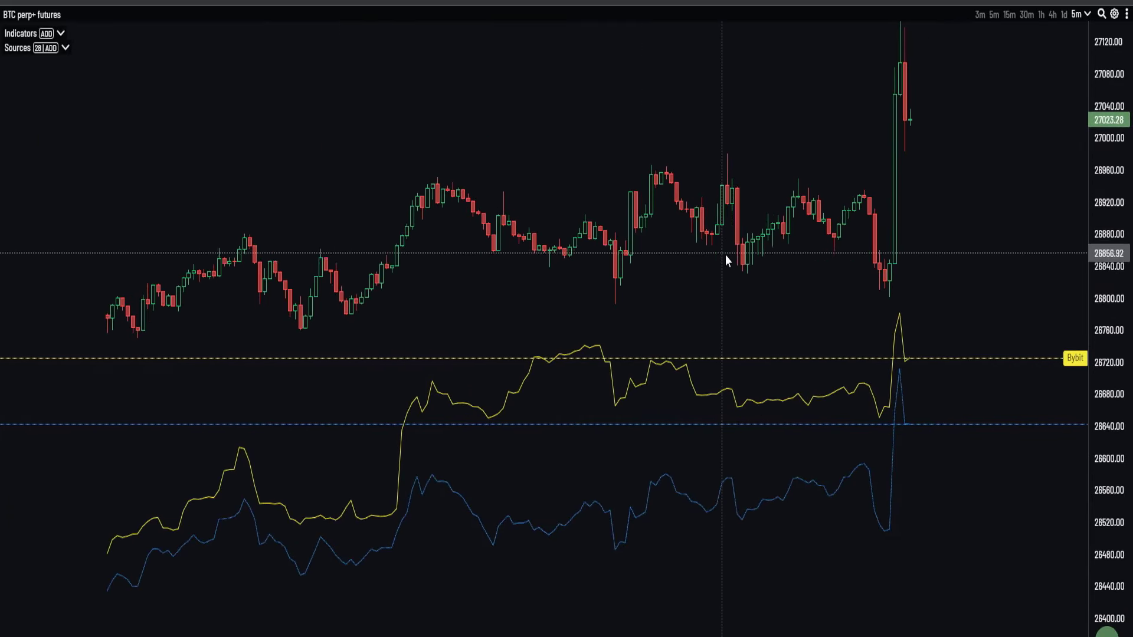
pyautogui.moveTo(1090, 354); pyautogui.dragTo(1090, 220)
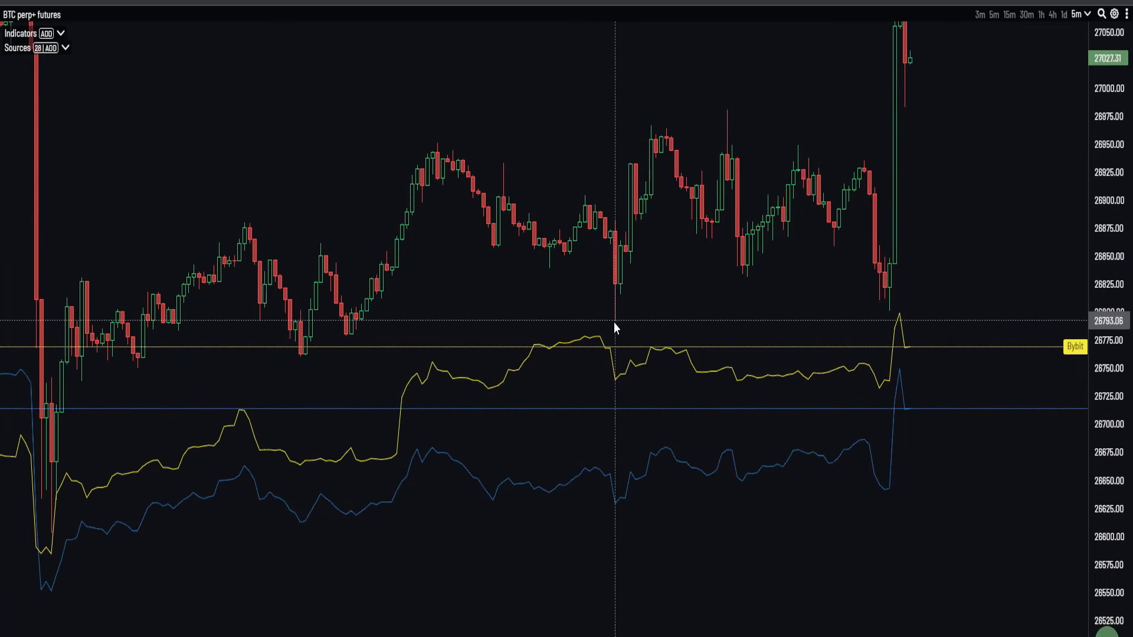
pyautogui.moveTo(875, 278); pyautogui.dragTo(820, 300)
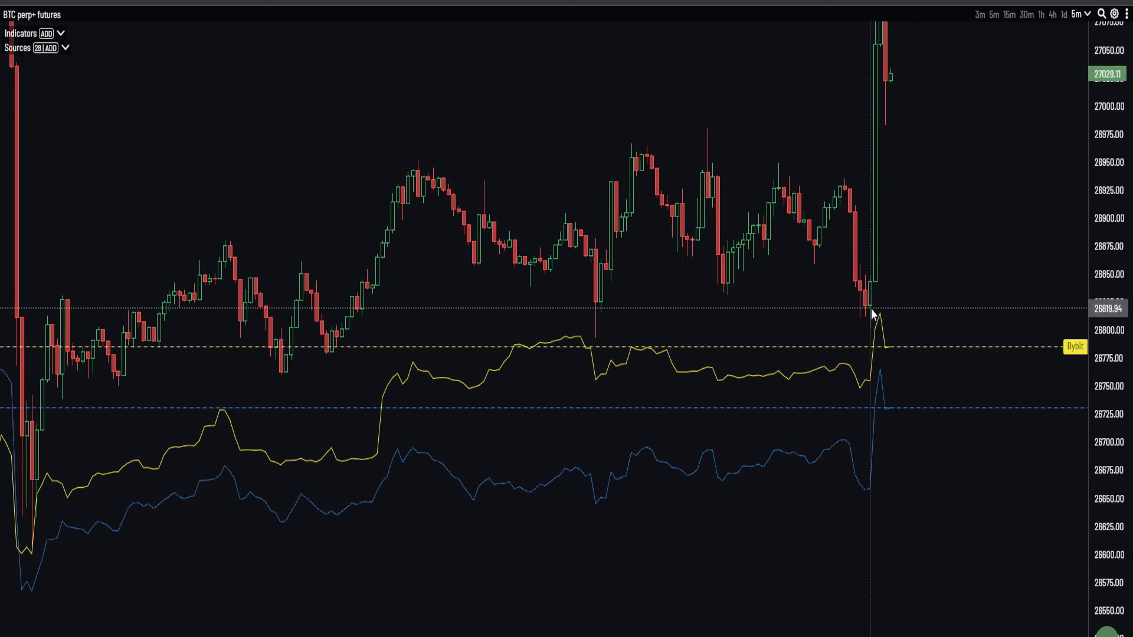
pyautogui.moveTo(830, 292); pyautogui.dragTo(826, 306)
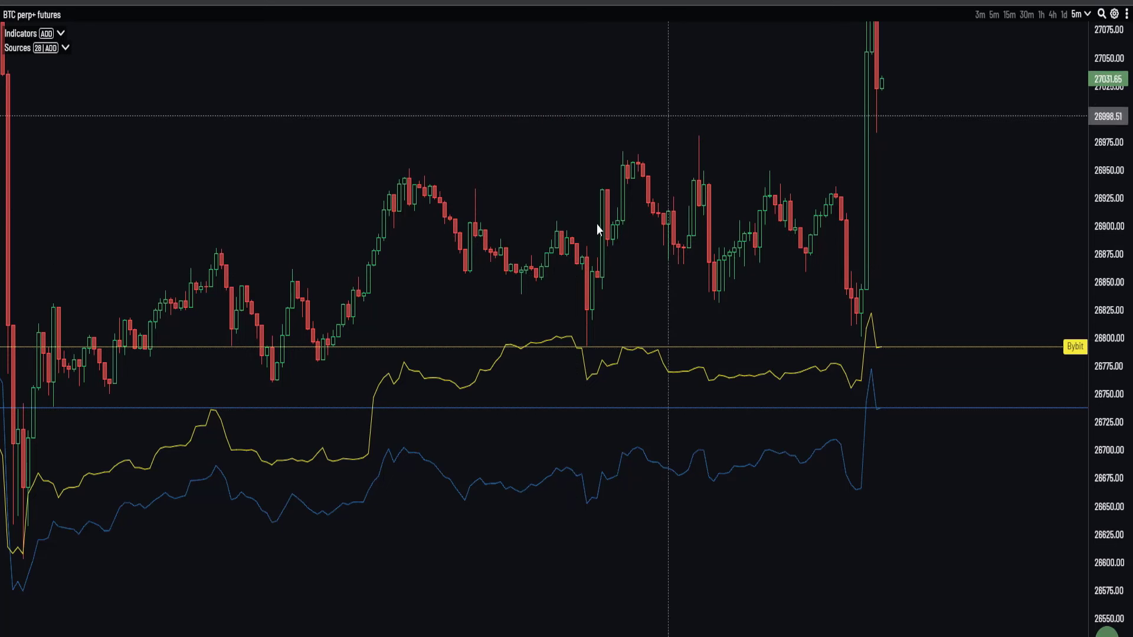
# - Switch back to the BTCUSD chart in TradingView and brush over the base of the latest price spike, undoing the stroke
pyautogui.hotkey('alt', 'Tab')
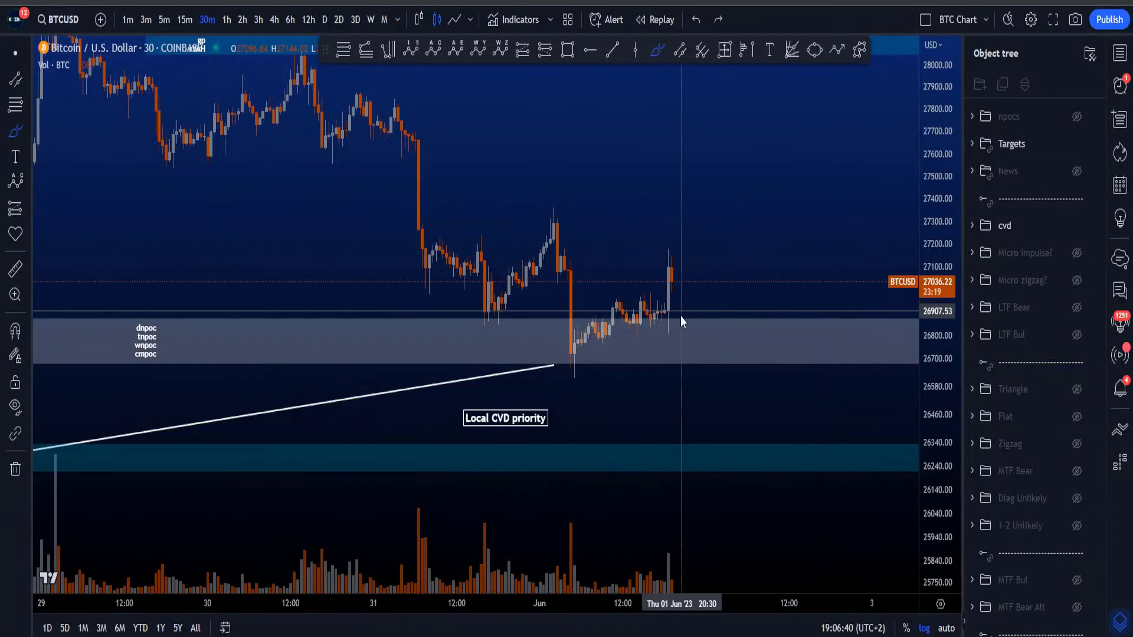
pyautogui.moveTo(679, 313)
pyautogui.mouseDown()
pyautogui.moveTo(666, 254)
pyautogui.moveTo(670, 319)
pyautogui.mouseUp()
pyautogui.hotkey('ctrl', 'z')
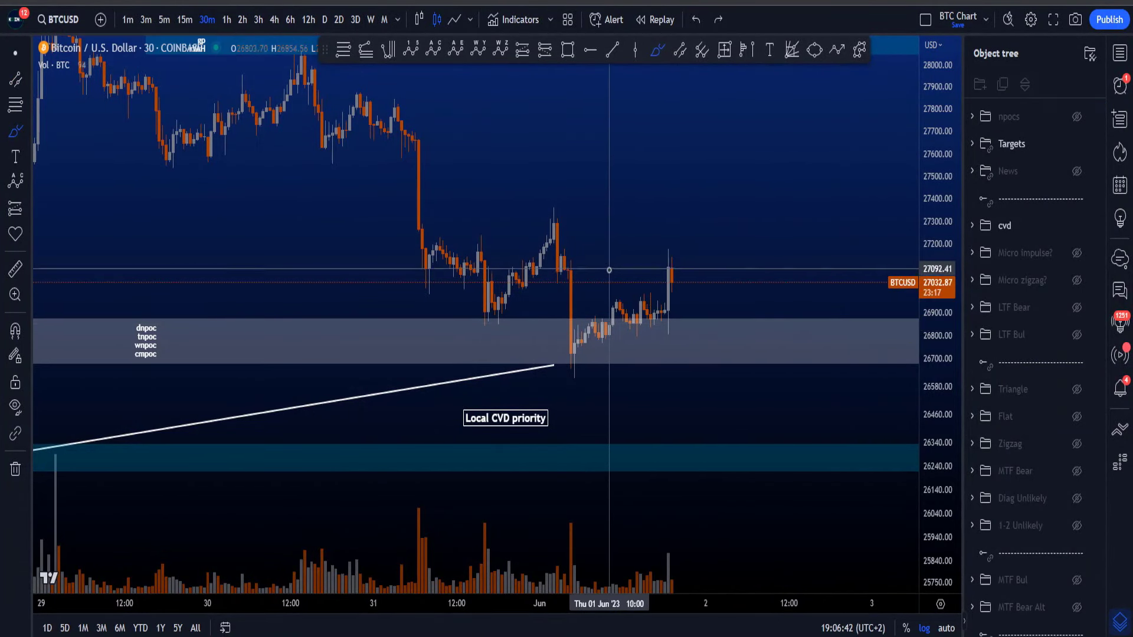
# - Brush between the two latest descending highs and from the recent candles down below the grey zone, undoing each stroke
pyautogui.moveTo(547, 216)
pyautogui.mouseDown()
pyautogui.moveTo(564, 212)
pyautogui.moveTo(553, 198)
pyautogui.moveTo(658, 253)
pyautogui.moveTo(650, 263)
pyautogui.mouseUp()
pyautogui.hotkey('ctrl', 'z')
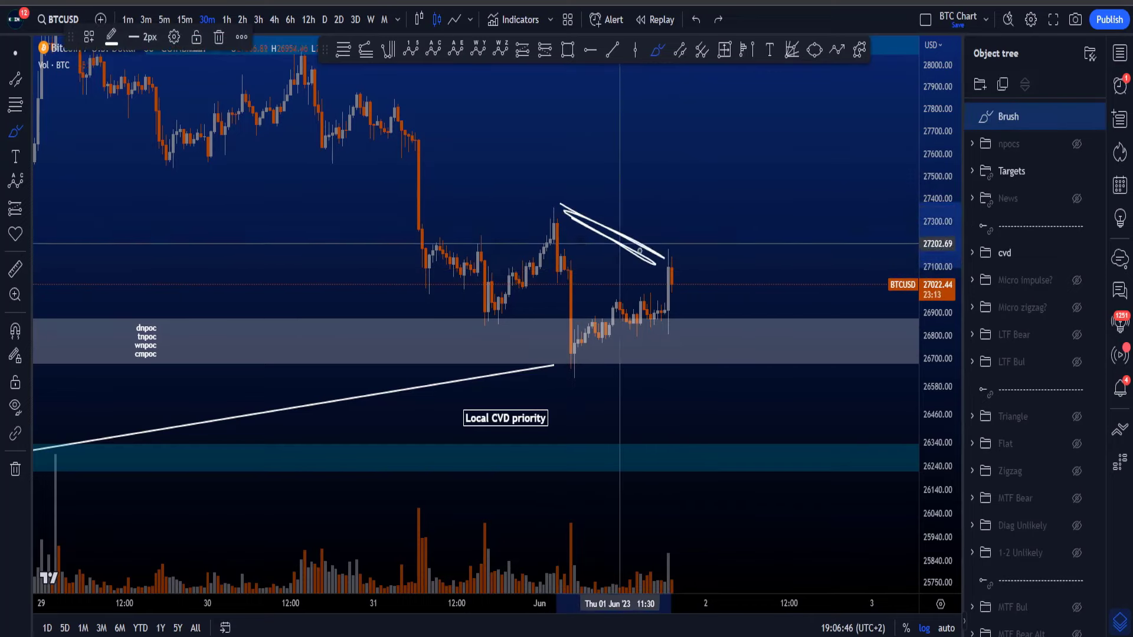
pyautogui.hotkey('ctrl', 'z')
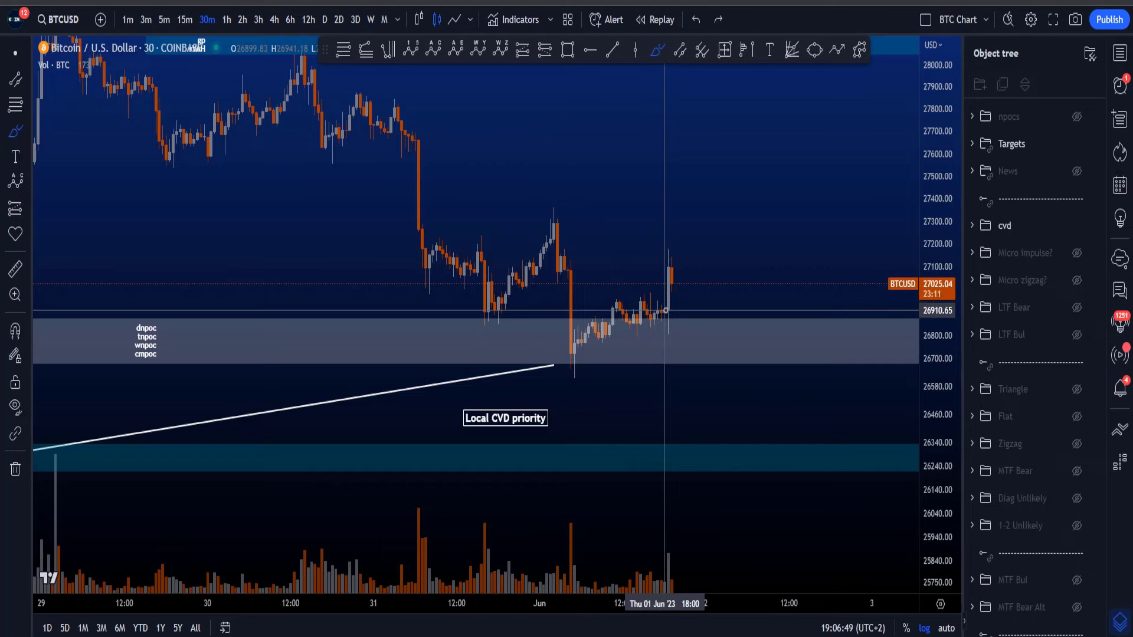
pyautogui.moveTo(579, 317)
pyautogui.mouseDown()
pyautogui.moveTo(733, 392)
pyautogui.moveTo(731, 246)
pyautogui.moveTo(640, 399)
pyautogui.mouseUp()
pyautogui.hotkey('ctrl', 'z')
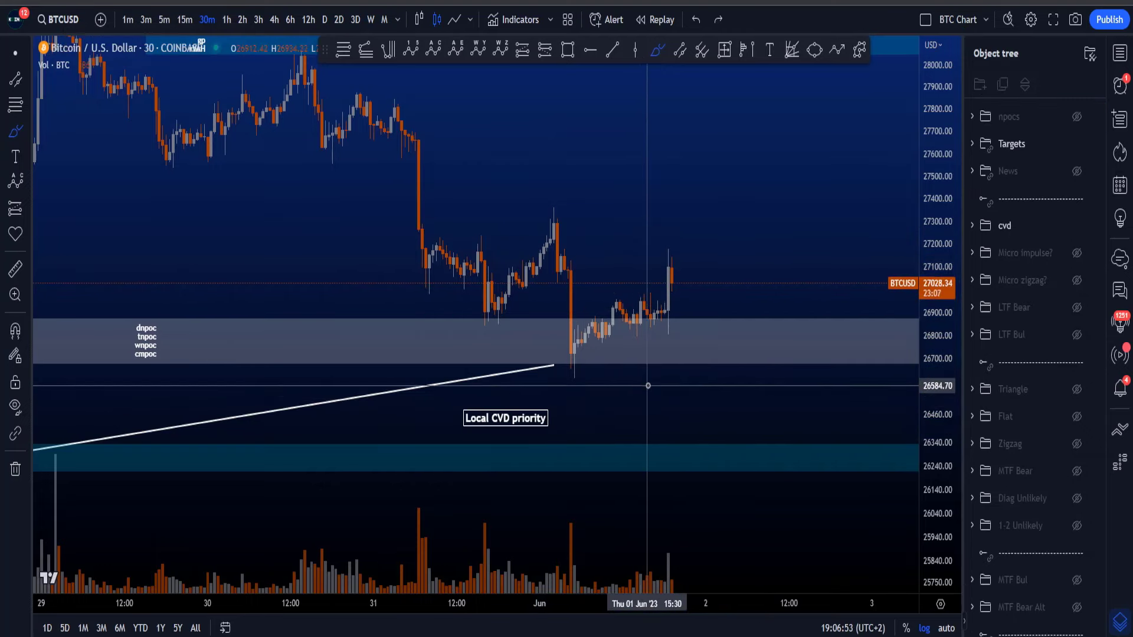